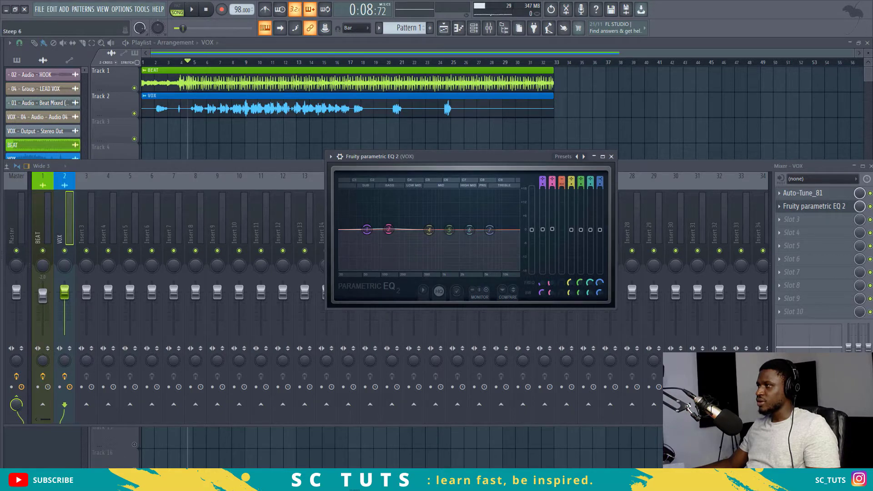
Cycle EQ band 3 through its filter types, including band pass, and set it to peaking
right_click(562, 182)
scroll(561, 182, "up", 3)
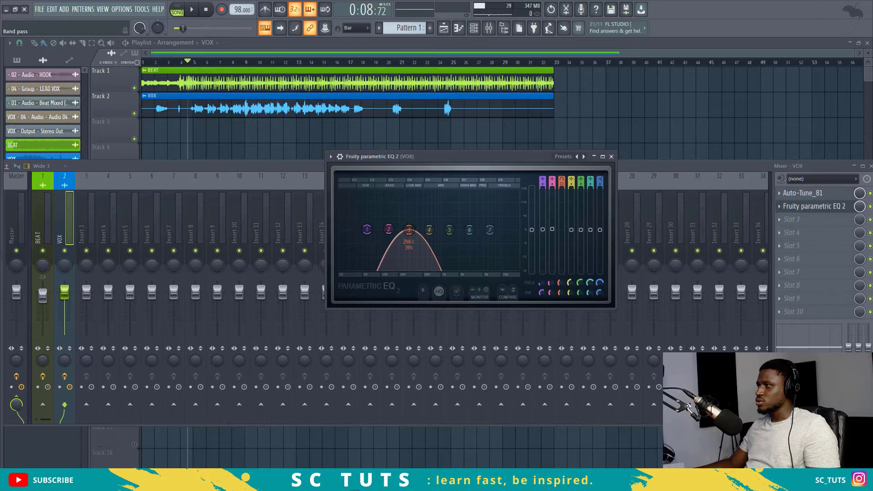
scroll(562, 181, "up", 3)
scroll(562, 182, "down", 3)
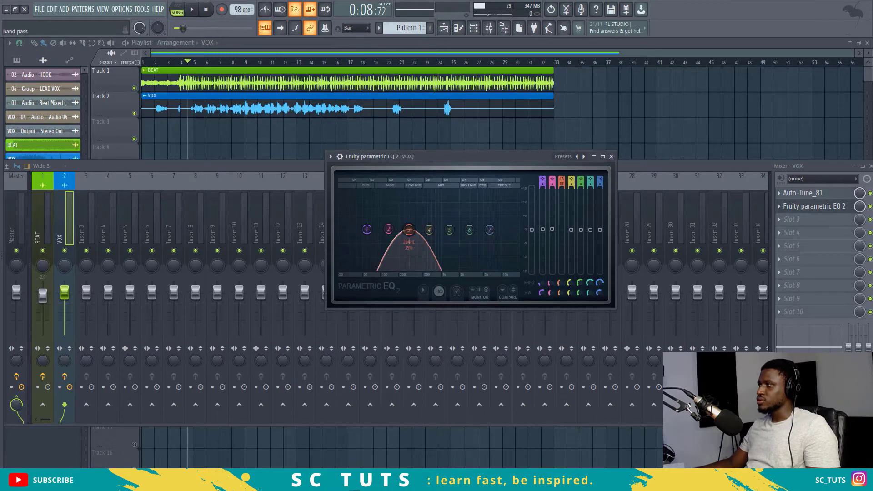
scroll(562, 182, "up", 2)
scroll(561, 182, "up", 1)
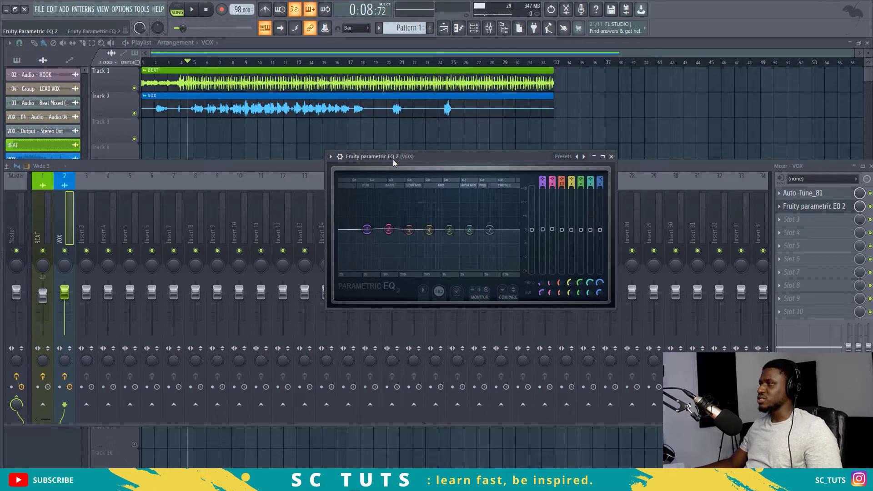
Play the song from bar 4 to audition the vocal and its frequency spectrum, then stop playback
key("space")
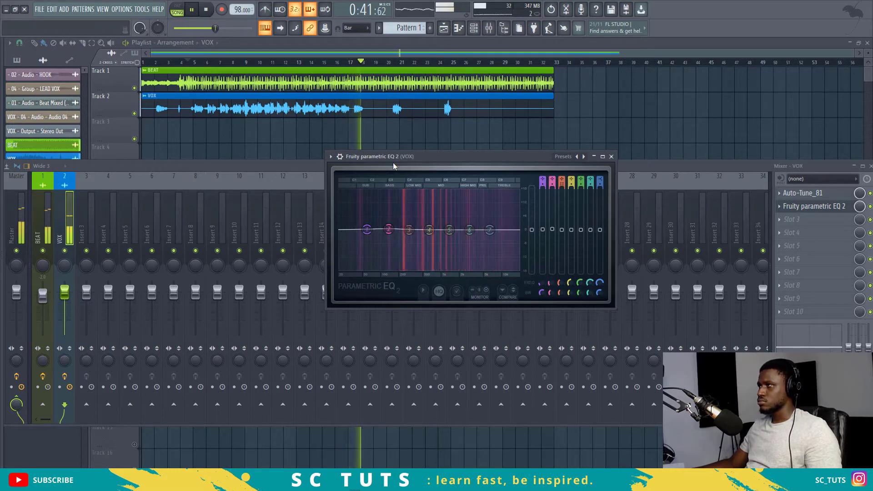
key("space")
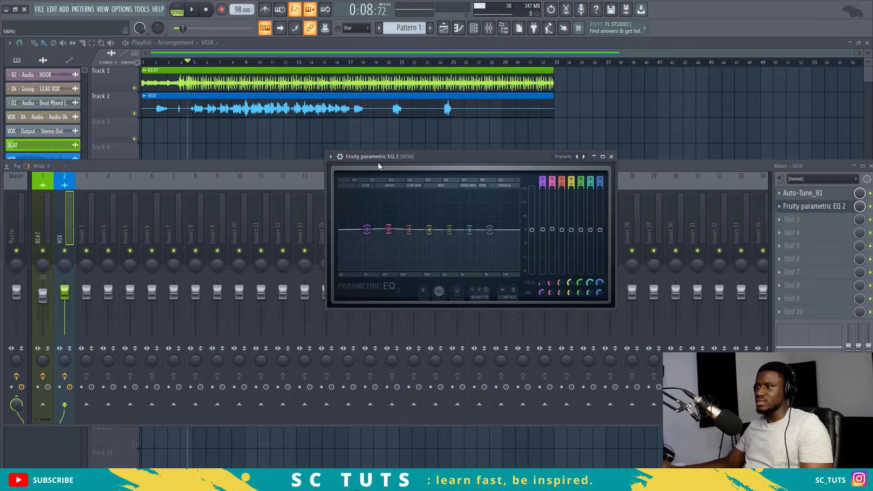
Move EQ band 1 down to about 42 Hz during playback and try the low pass filter type on it
key("space")
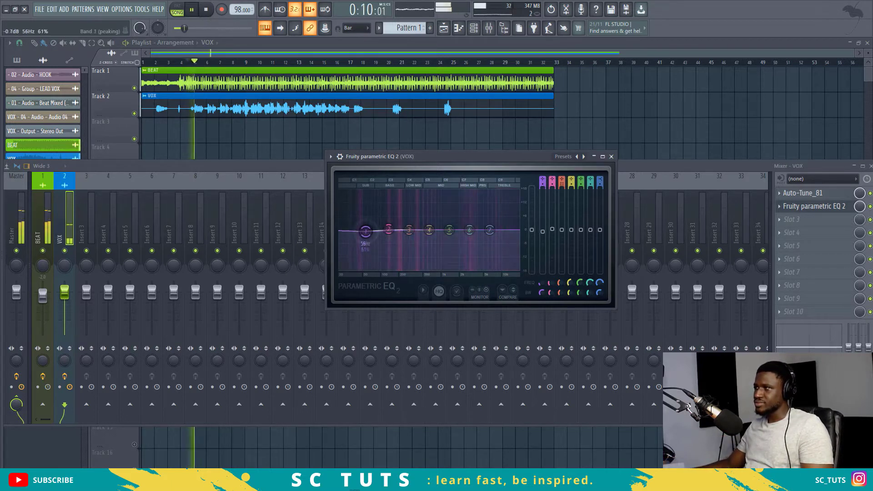
left_click_drag(366, 232, 358, 229)
key("space")
right_click(357, 230)
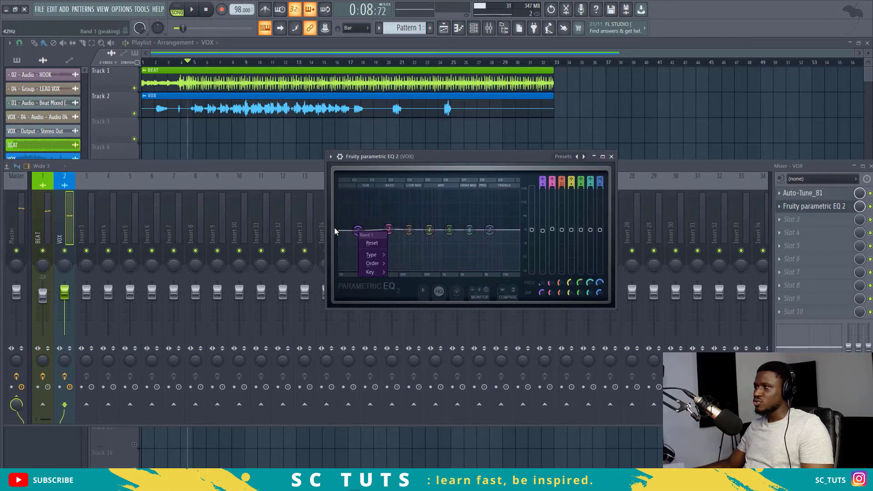
left_click(359, 230)
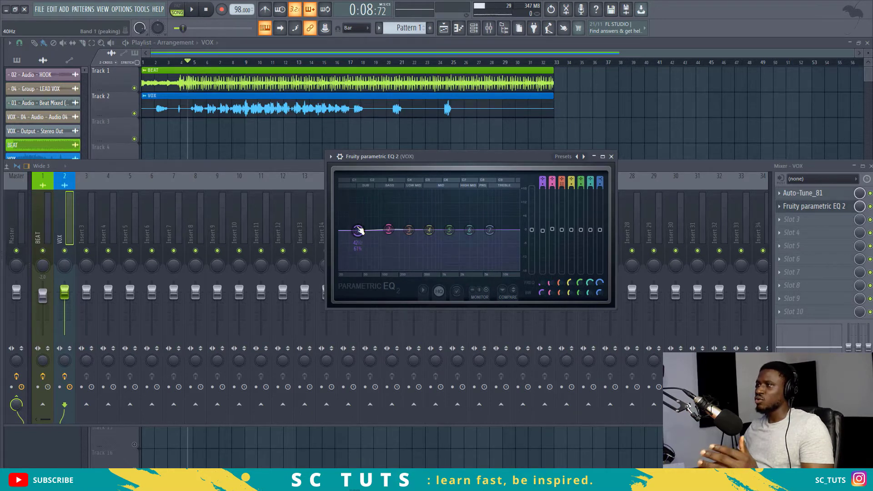
right_click(358, 230)
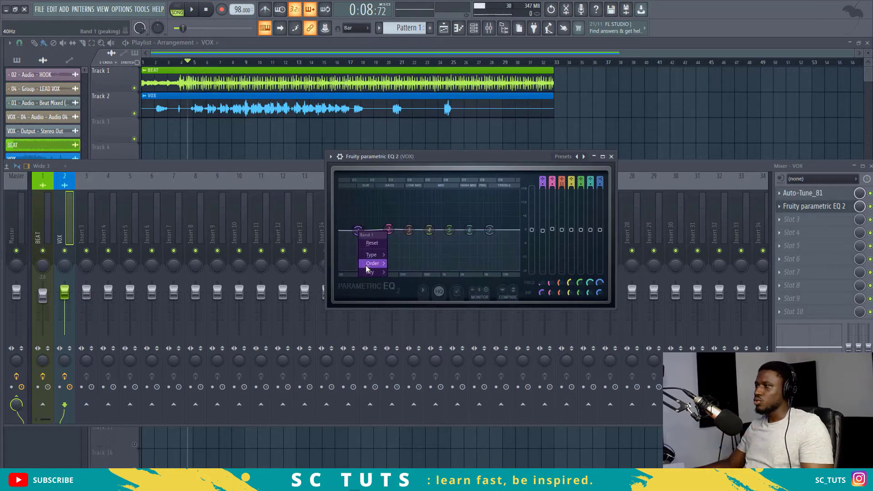
mouse_move(366, 266)
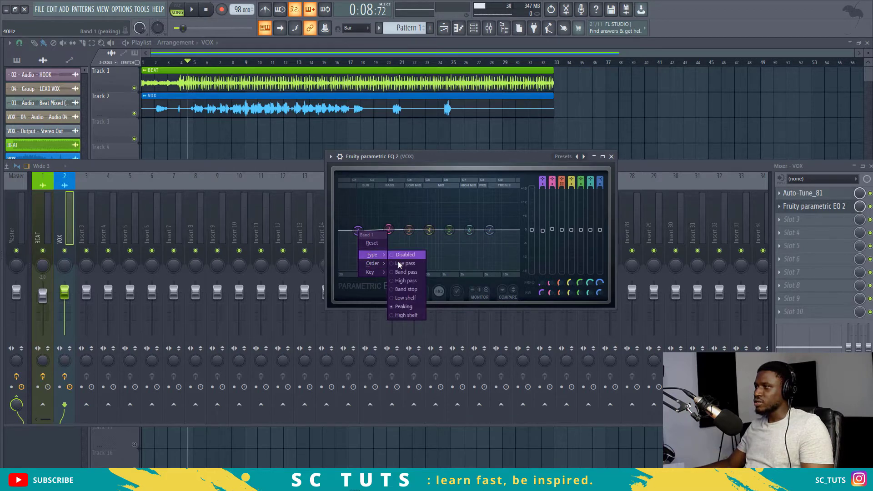
left_click(399, 265)
Change EQ band 1 to a high pass filter and place its cutoff at about 81 Hz
right_click(355, 233)
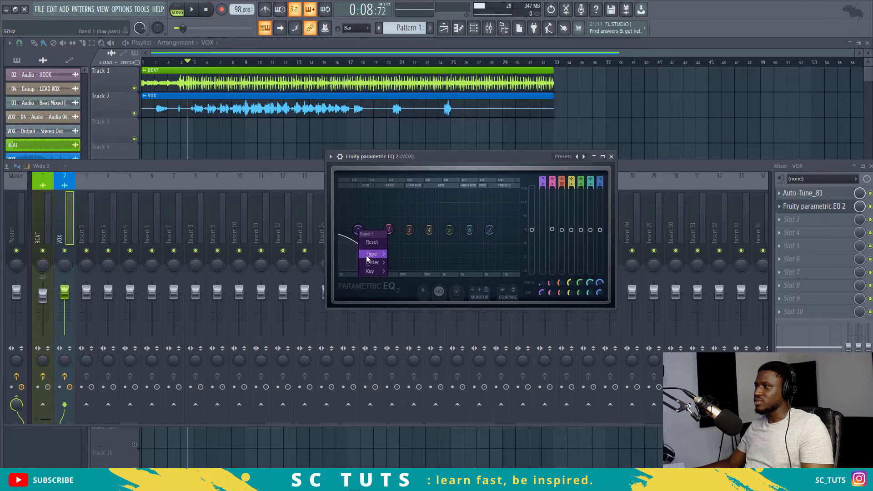
mouse_move(367, 258)
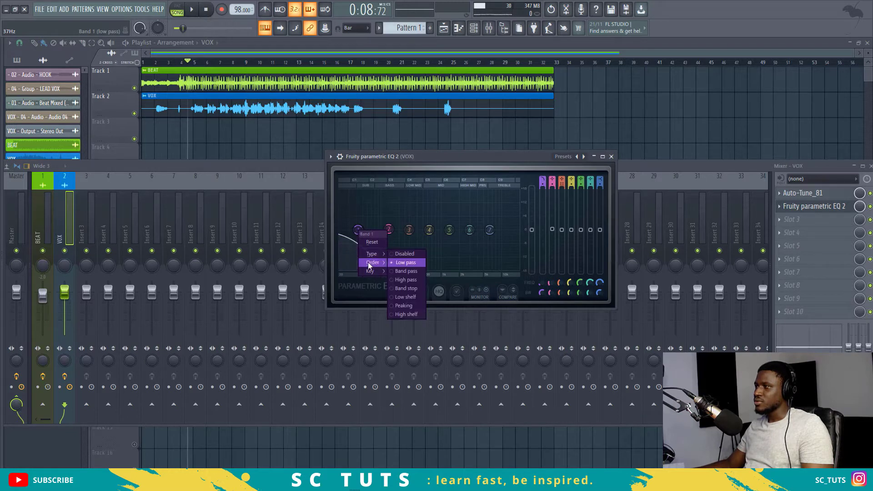
left_click(403, 278)
left_click_drag(359, 241, 375, 230)
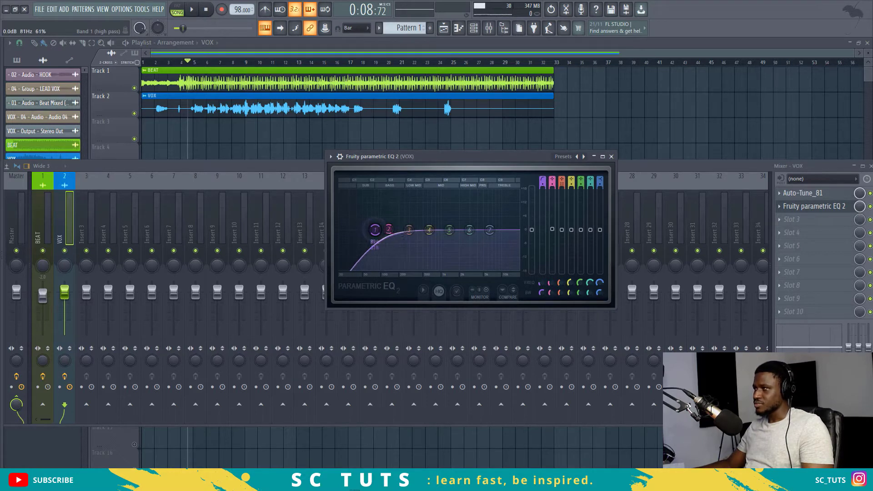
Play the song while trying band 1's high-pass cutoff at about 95 Hz and then about 83 Hz
key("space")
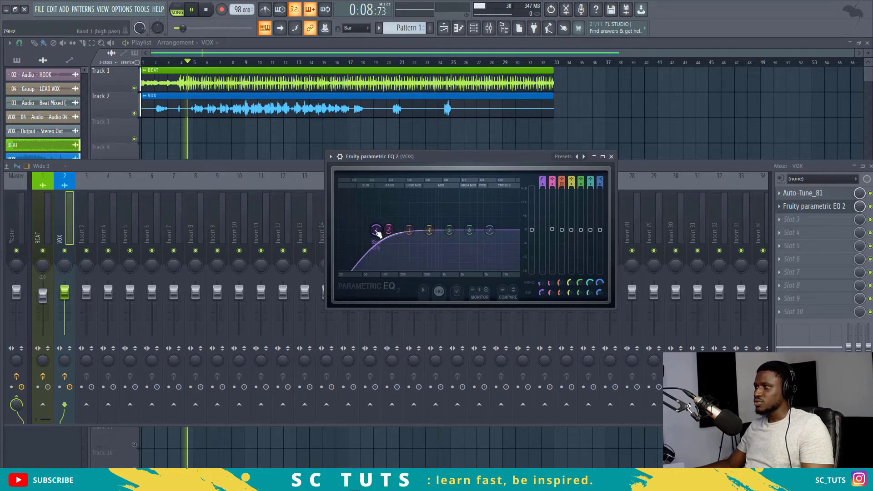
mouse_move(376, 231)
left_mouse_down()
mouse_move(369, 229)
mouse_move(379, 230)
left_mouse_up()
key("space")
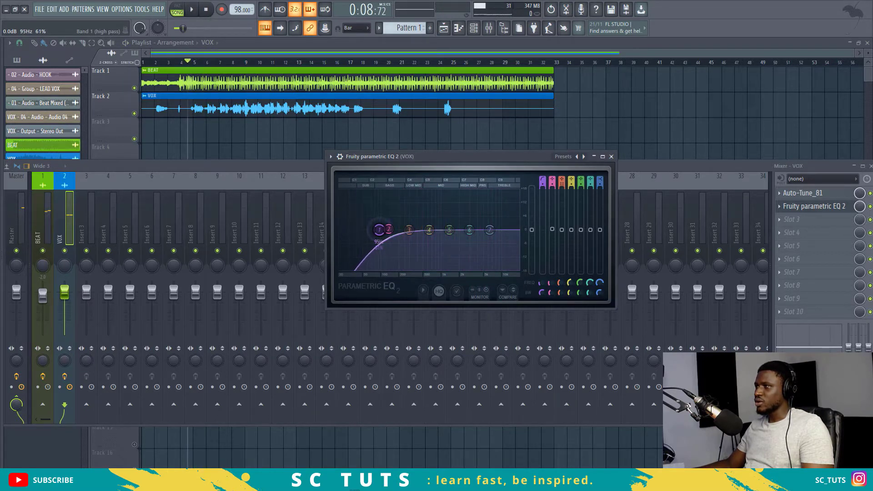
key("space")
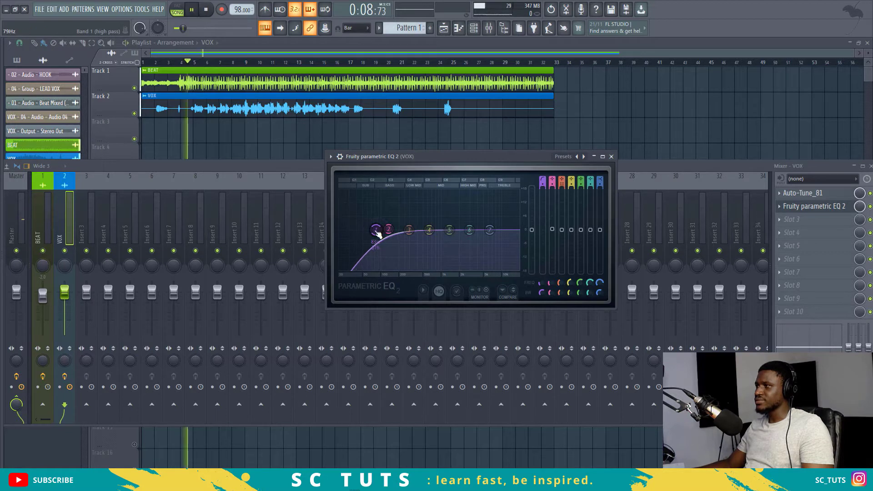
left_click_drag(378, 231, 378, 232)
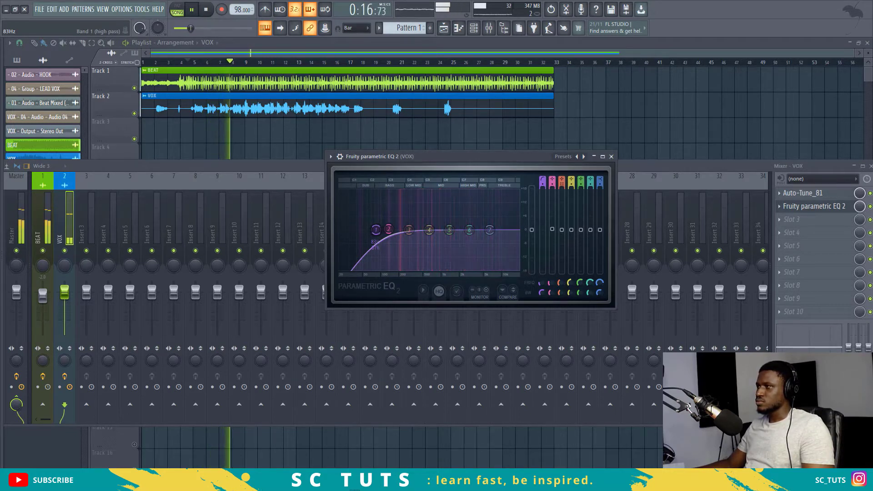
key("space")
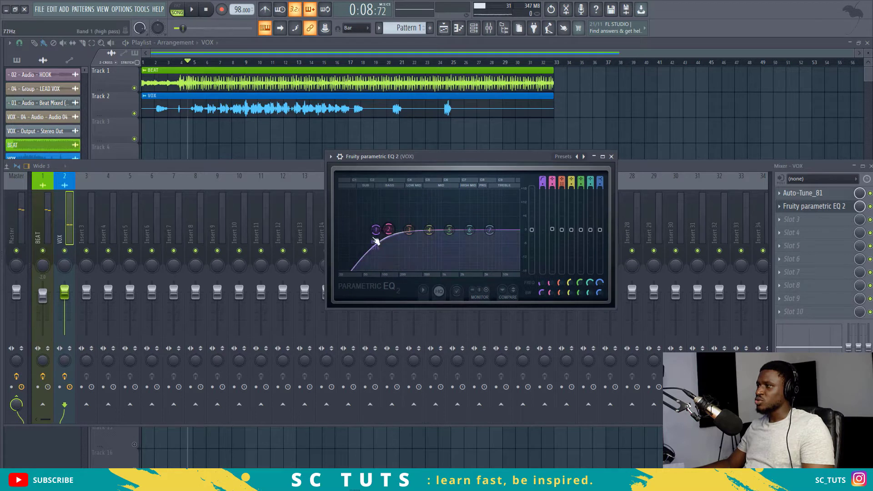
Narrow band 1's high-pass bandwidth to about 56% and set its order to Steep 6
scroll(373, 231, "down", 3)
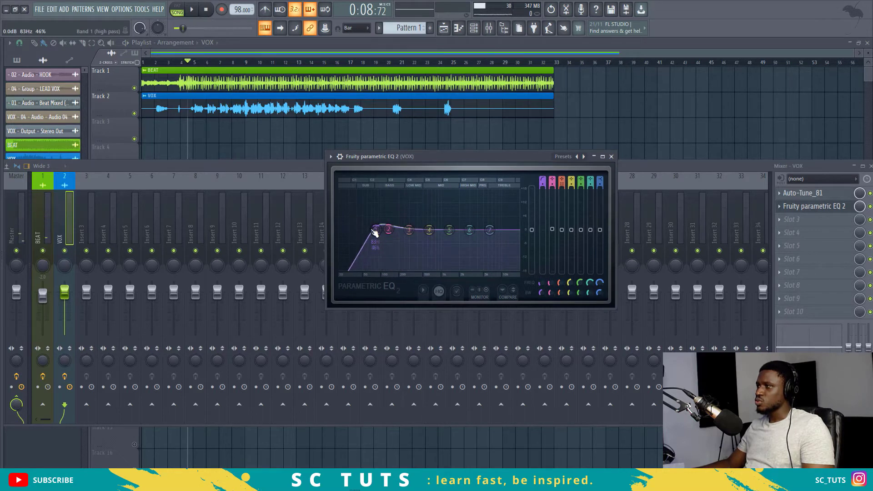
right_click(374, 231)
mouse_move(390, 263)
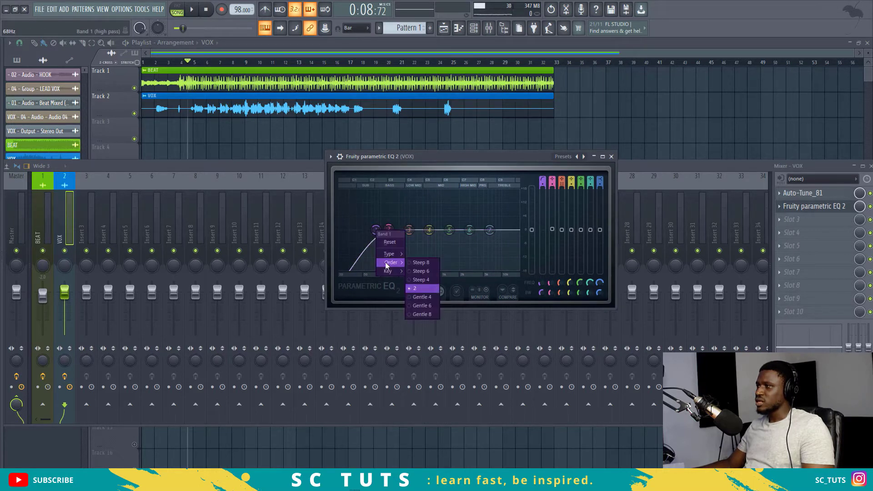
left_click(420, 272)
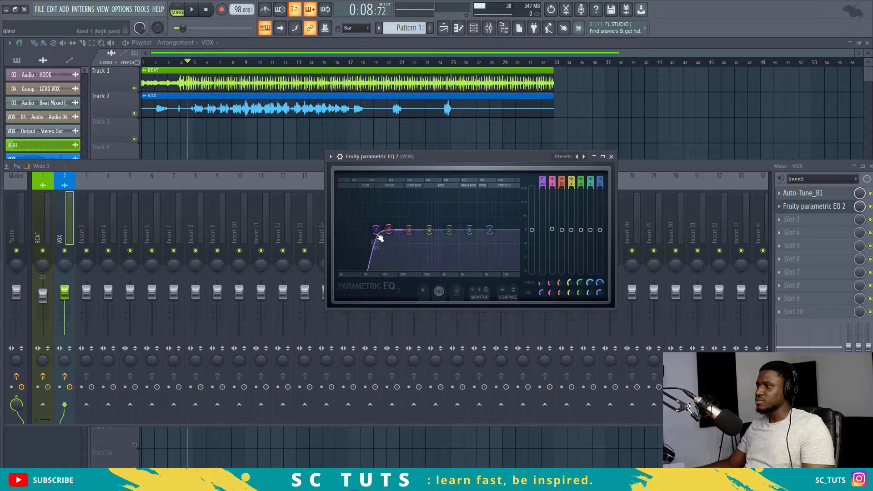
Sweep band 1's high-pass cutoff from about 90 Hz up to about 186 Hz while auditioning the vocal
key("space")
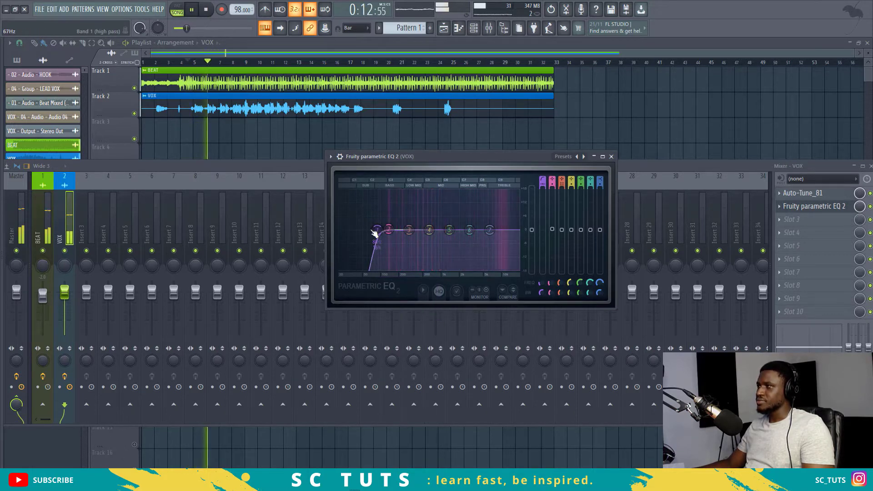
left_click_drag(377, 230, 379, 230)
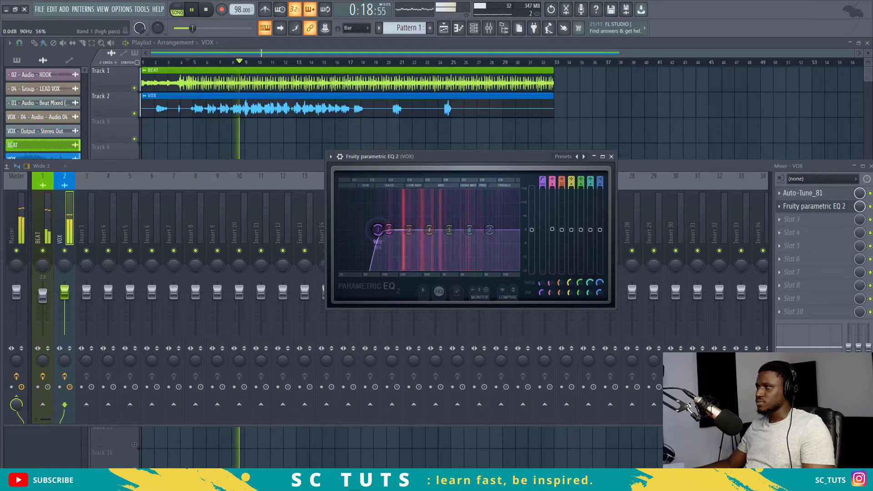
key("space")
left_click_drag(379, 230, 377, 230)
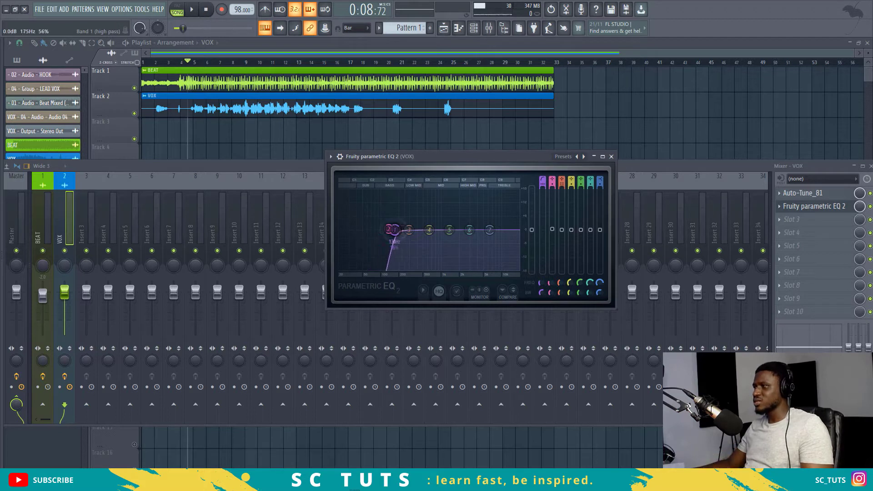
key("space")
left_click_drag(409, 230, 397, 229)
key("space")
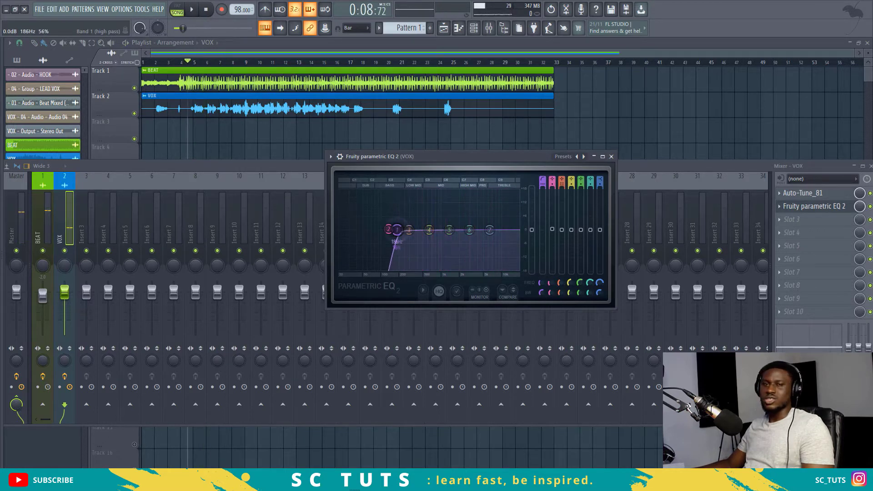
key("space")
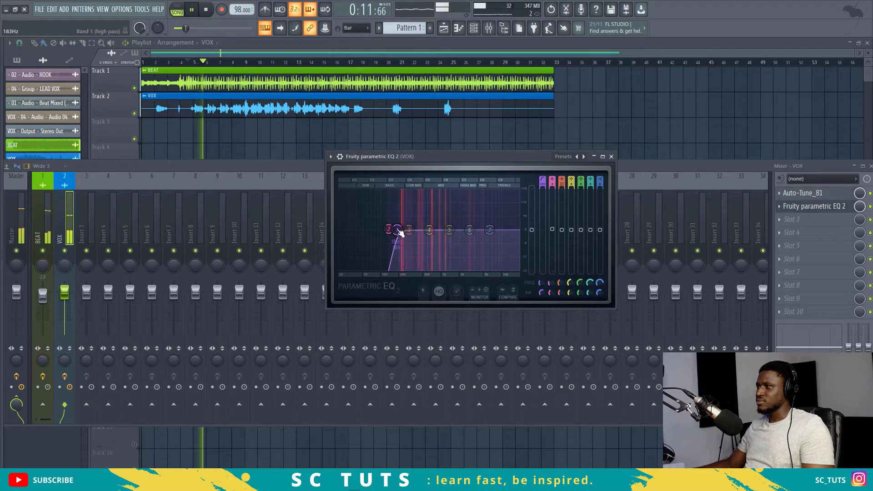
key("space")
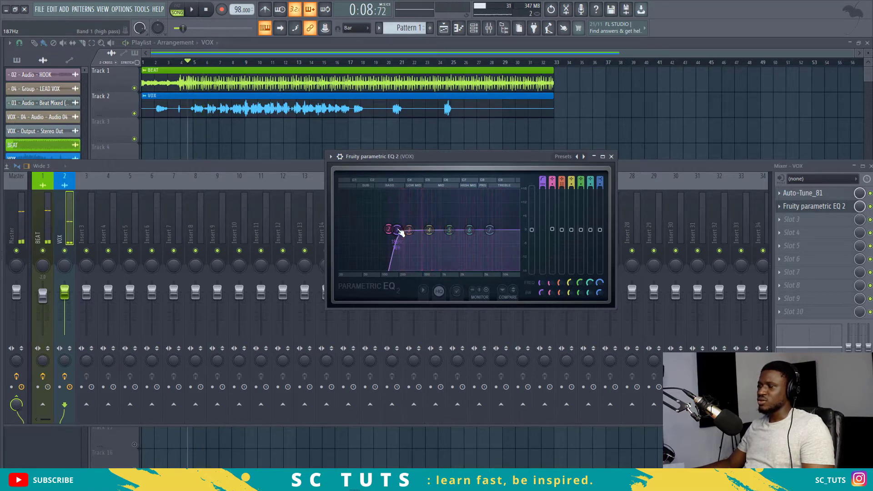
Return band 1's high-pass cutoff to about 92 Hz and fine-tune it slightly lower while the song plays
left_click_drag(377, 230, 379, 230)
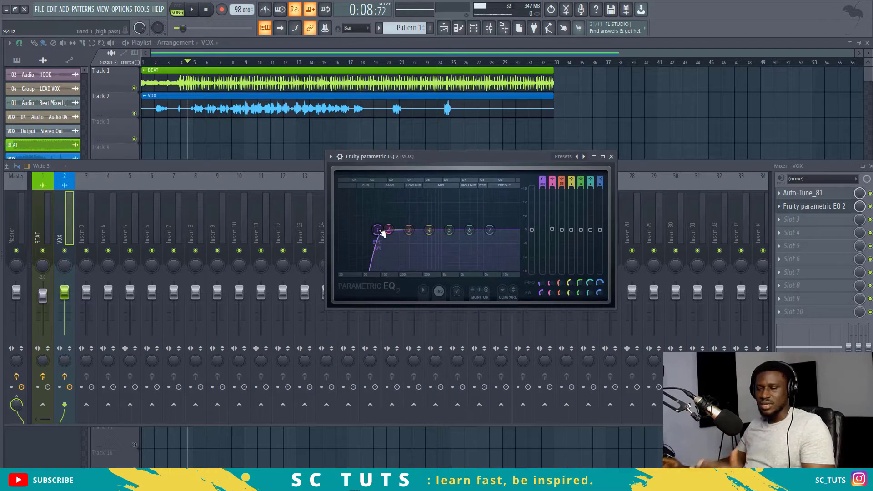
key("space")
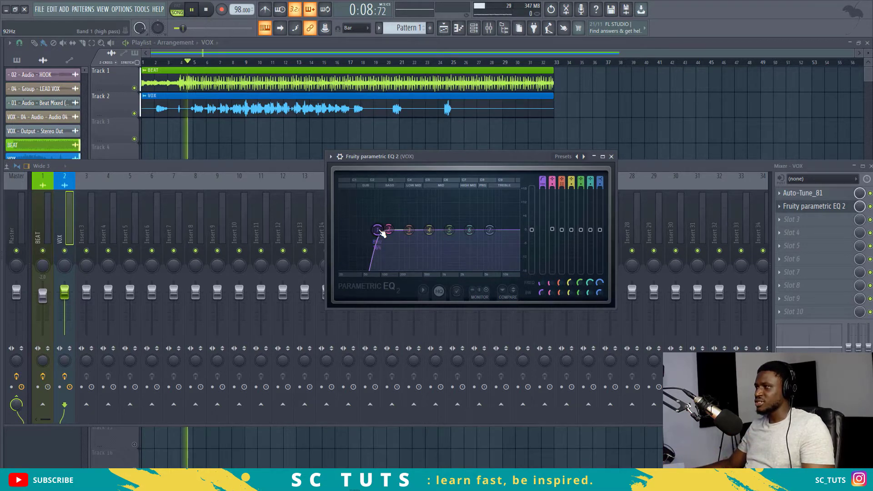
left_click_drag(381, 231, 380, 232)
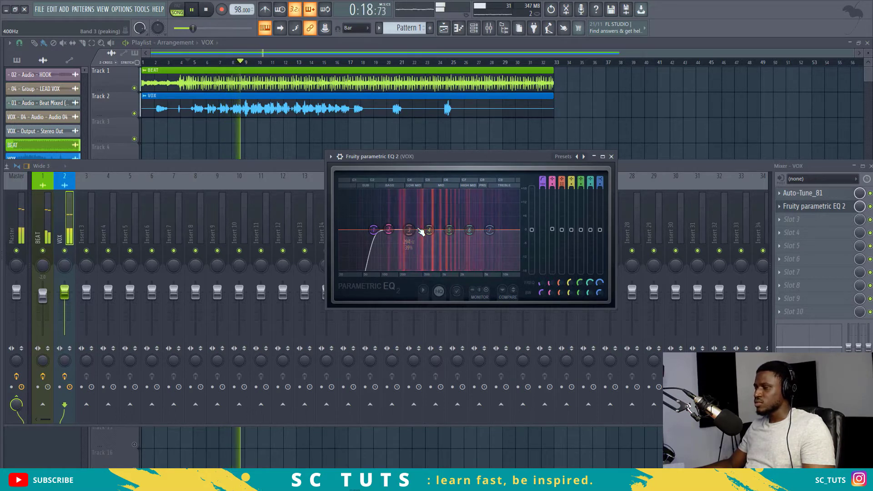
key("space")
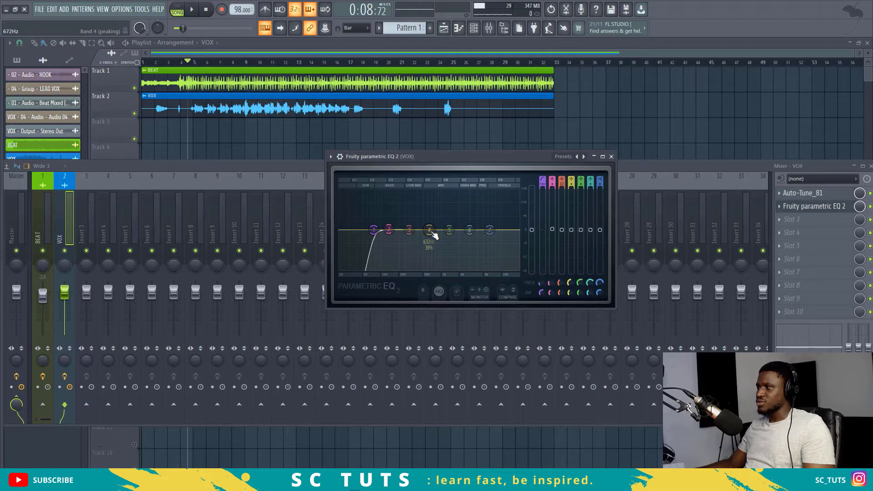
Boost EQ band 4 to about 17.3 dB near 785 Hz during playback, with its bandwidth narrowed to 0%
key("space")
left_click_drag(431, 232, 423, 205)
scroll(427, 194, "down", 5)
key("space")
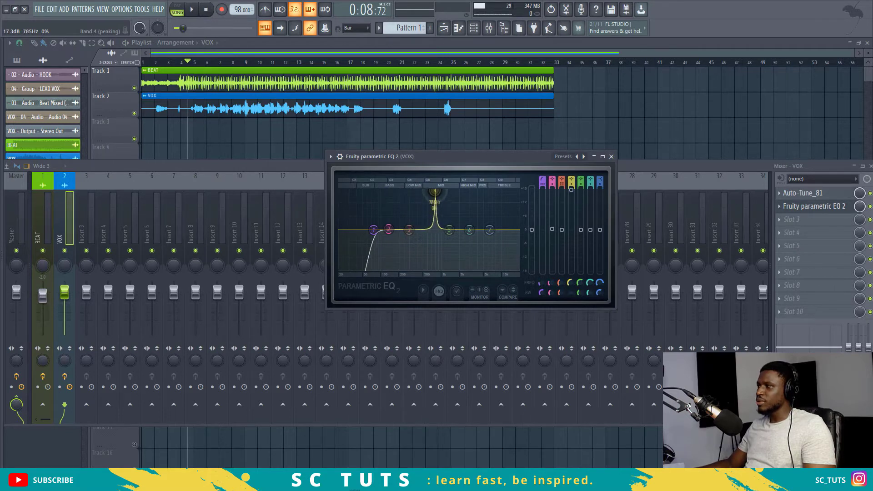
Sweep the narrow band 4 boost to a lower frequency just above band 3 during playback and turn it into a small cut
mouse_move(434, 192)
left_mouse_down()
mouse_move(407, 191)
mouse_move(426, 192)
left_mouse_up()
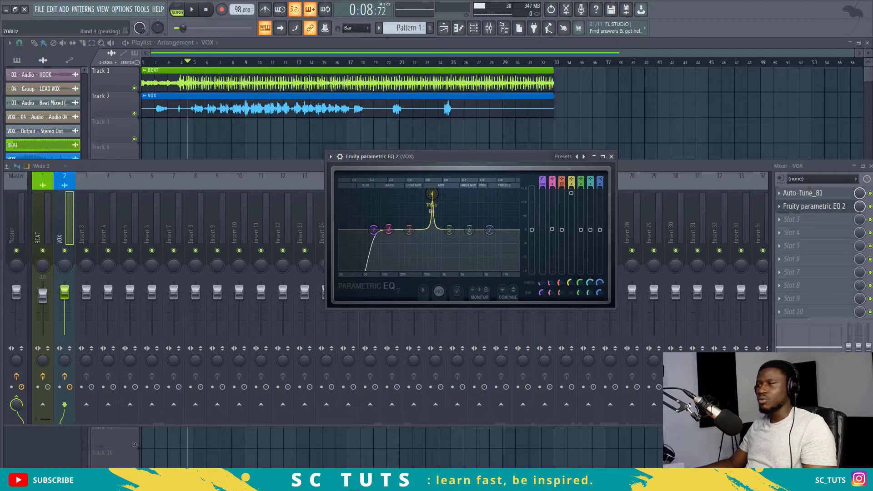
key("space")
left_click_drag(434, 198, 421, 194)
left_click_drag(571, 194, 571, 242)
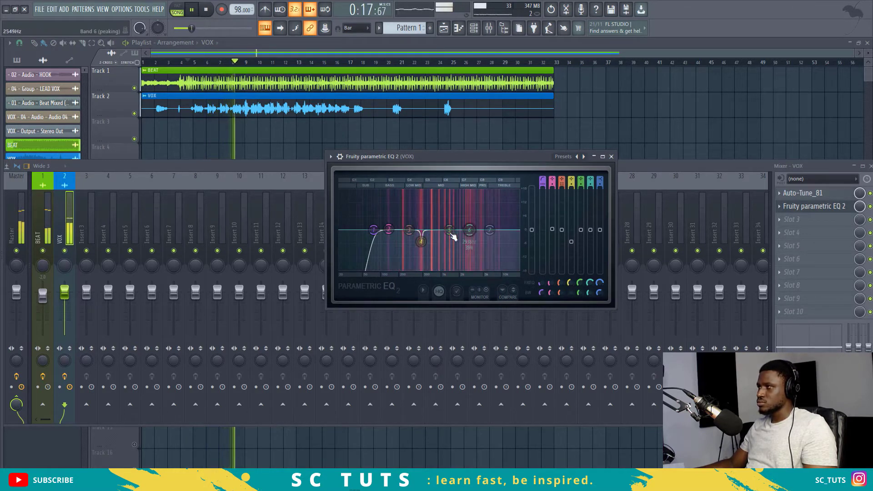
key("space")
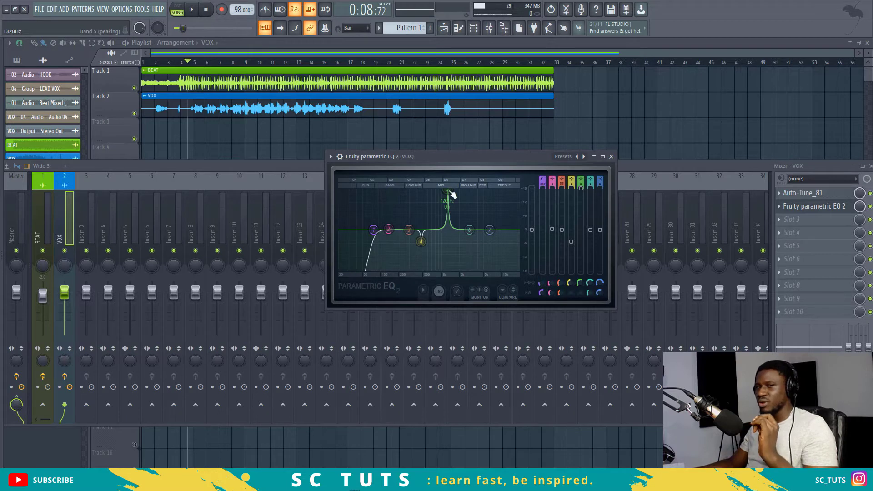
Audition the narrow band 5 boost during playback and turn it into a cut of about -4.5 dB near 1353 Hz
key("space")
left_click_drag(449, 194, 452, 195)
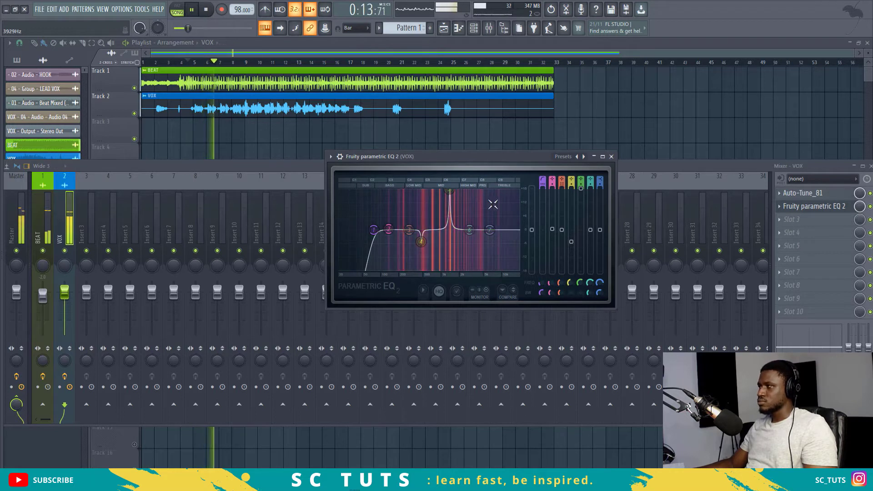
key("space")
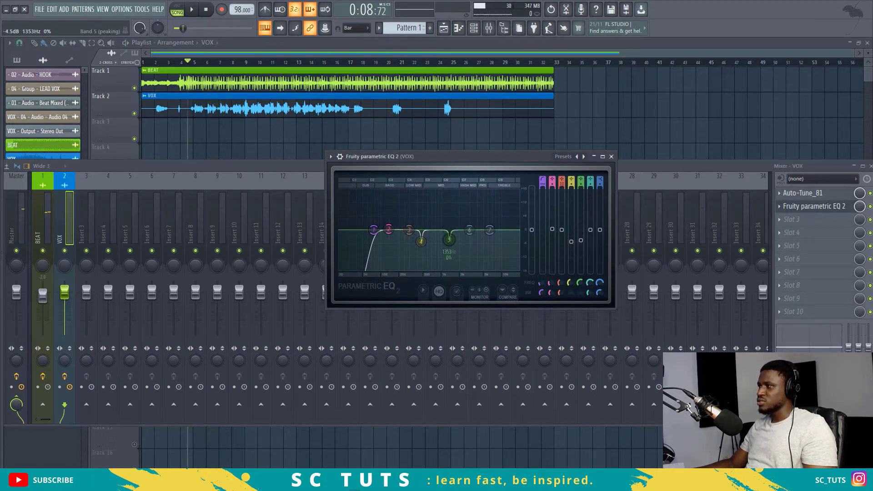
key("space")
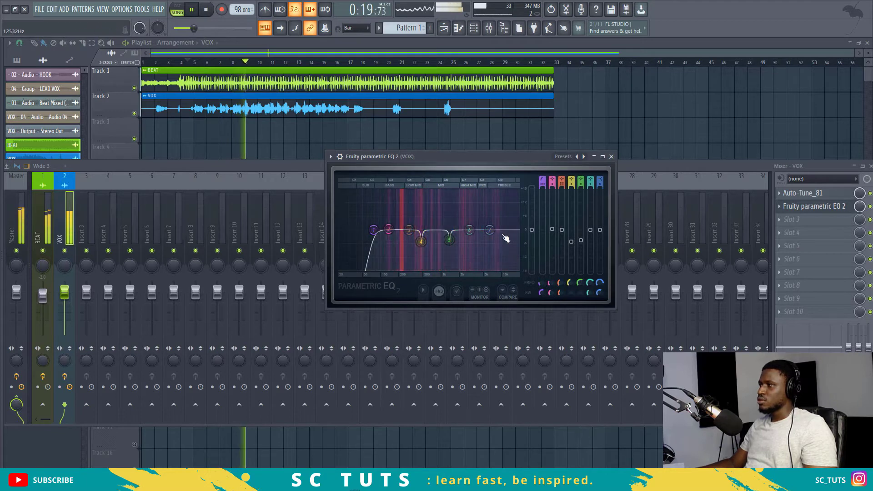
key("space")
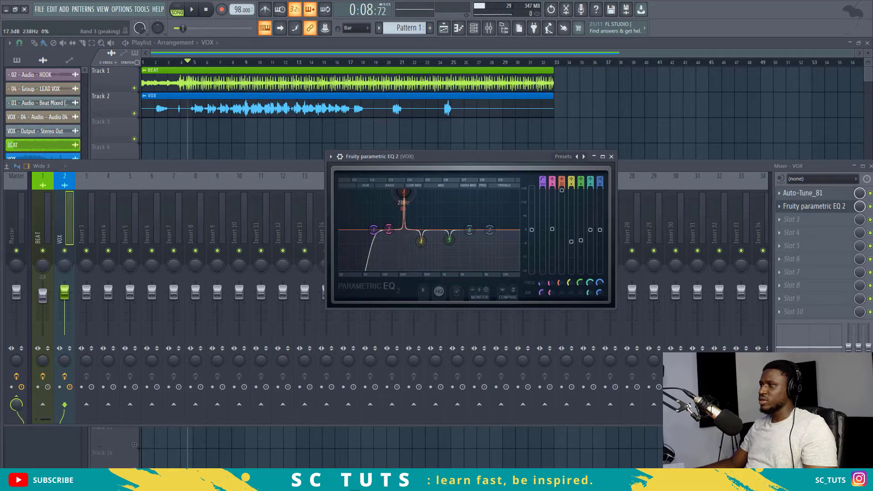
Audition a 0% bandwidth band 3 boost of about 17.3 dB near 238 Hz and turn it into a small cut near 235 Hz
key("space")
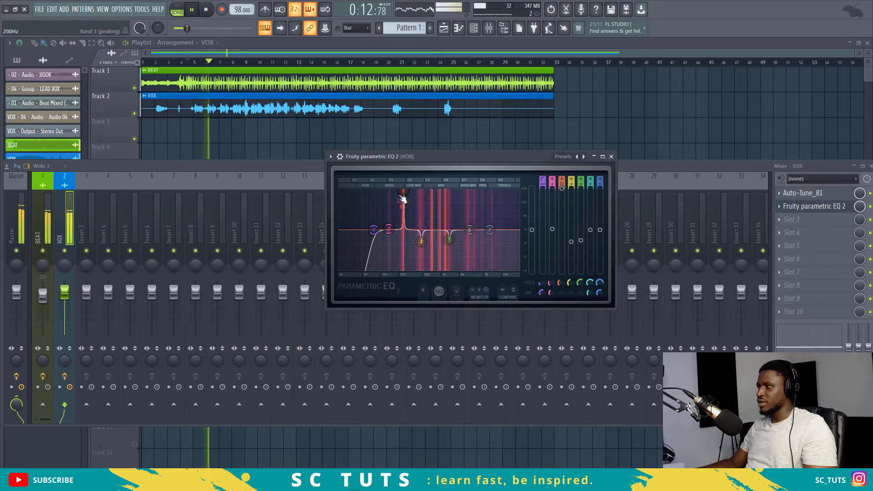
key("space")
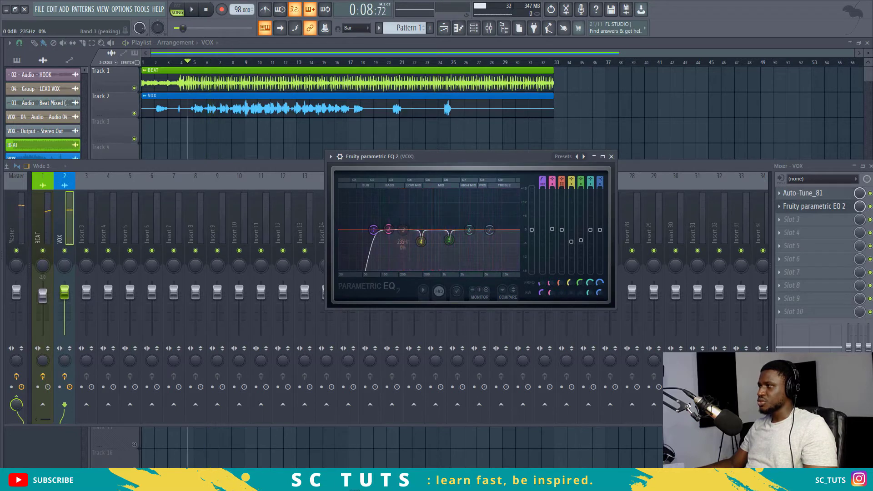
key("space")
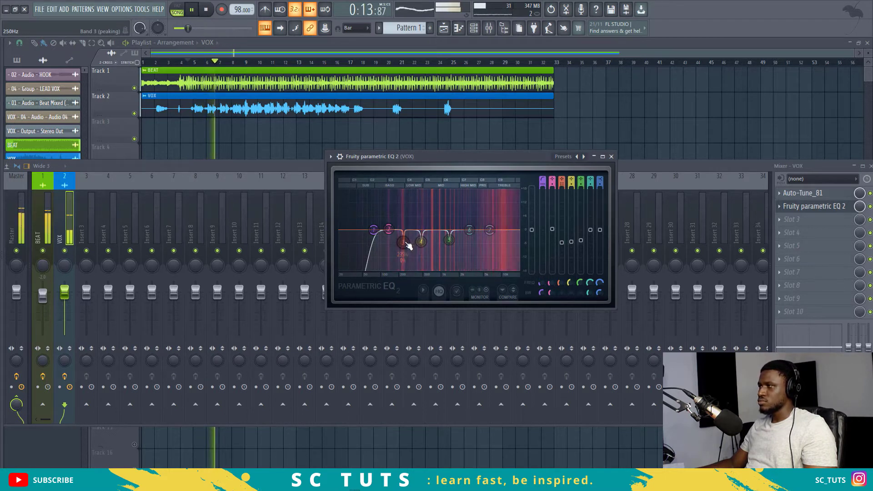
left_click_drag(403, 242, 403, 240)
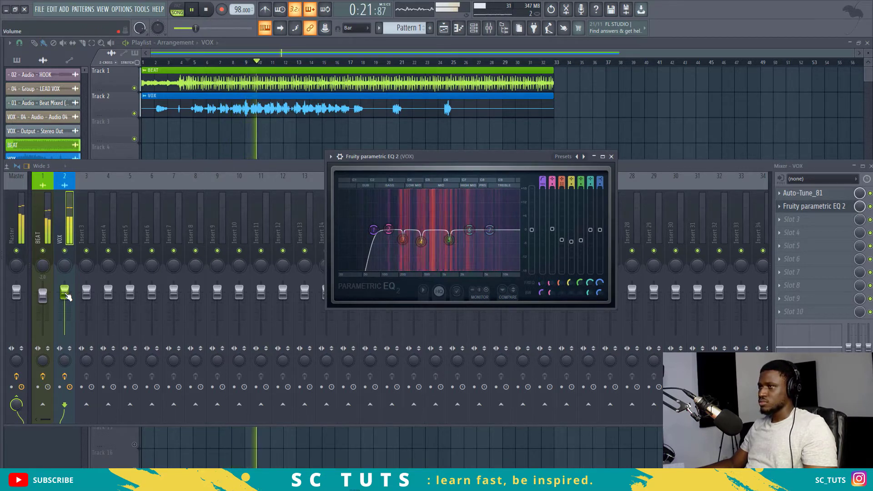
Lower the VOX mixer track's volume slightly, play it against the beat, and reopen its Fruity Parametric EQ 2
key("space")
left_click(65, 293)
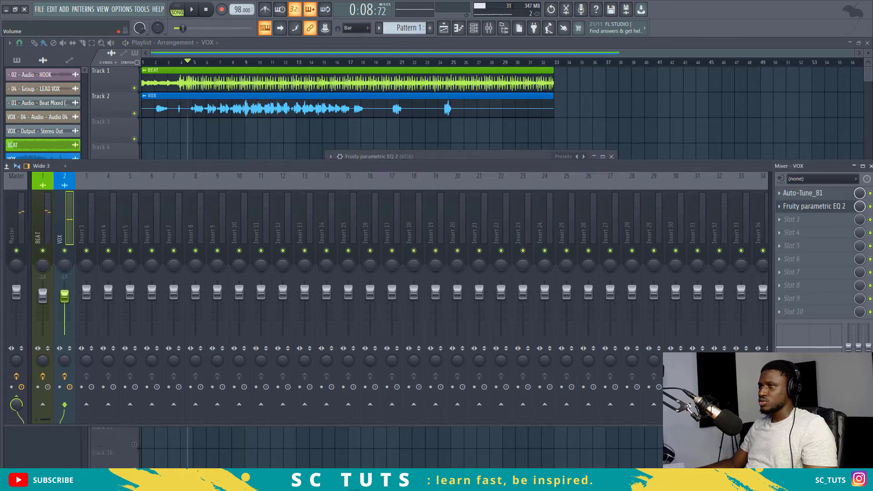
key("space")
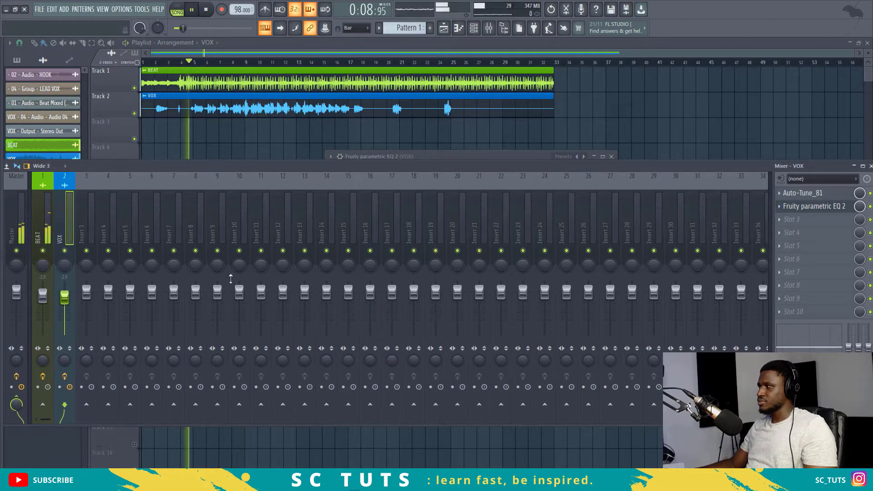
left_click(802, 207)
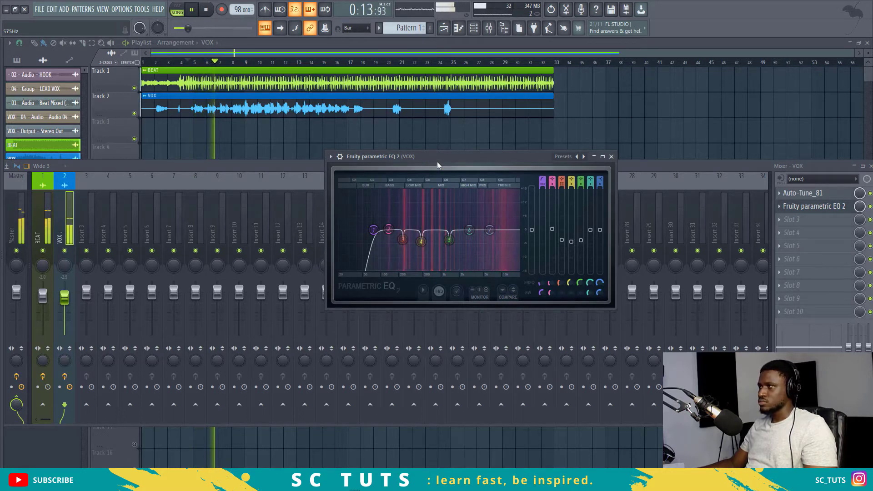
key("space")
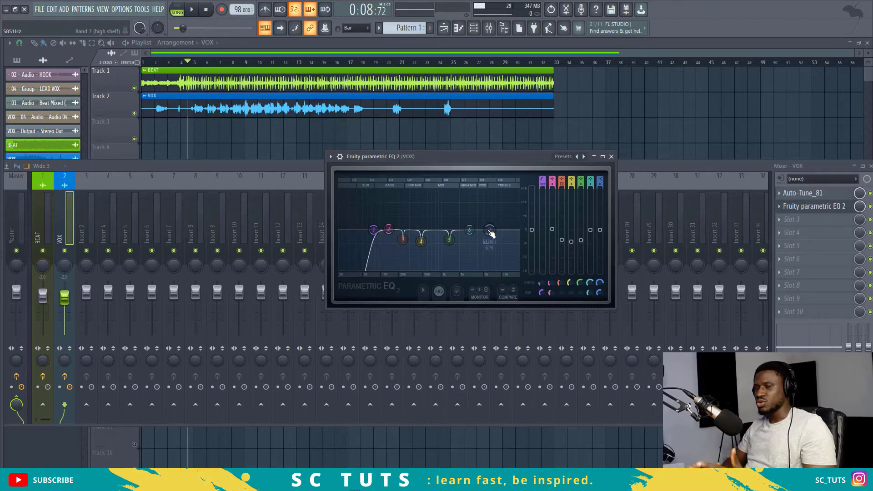
Audition a deep high-shelf cut on band 7, reduce it to a slight cut at a higher frequency, and play the vocal back
key("space")
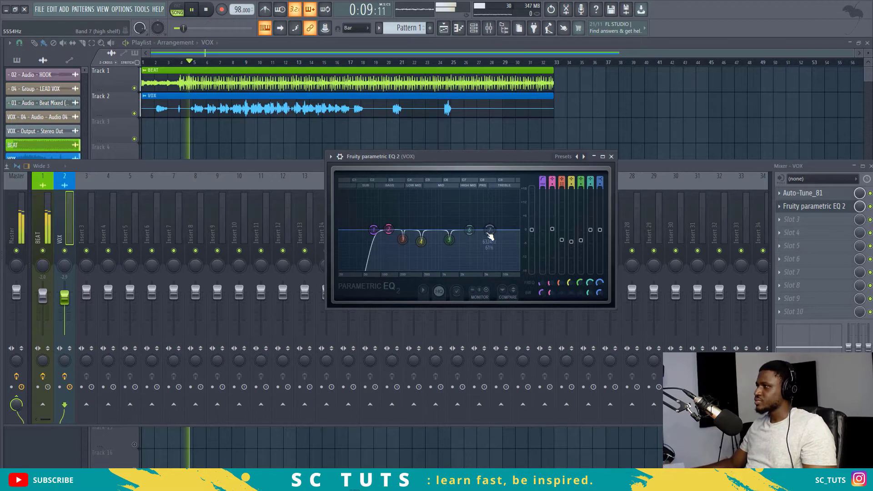
left_click_drag(490, 235, 489, 253)
key("space")
key("space")
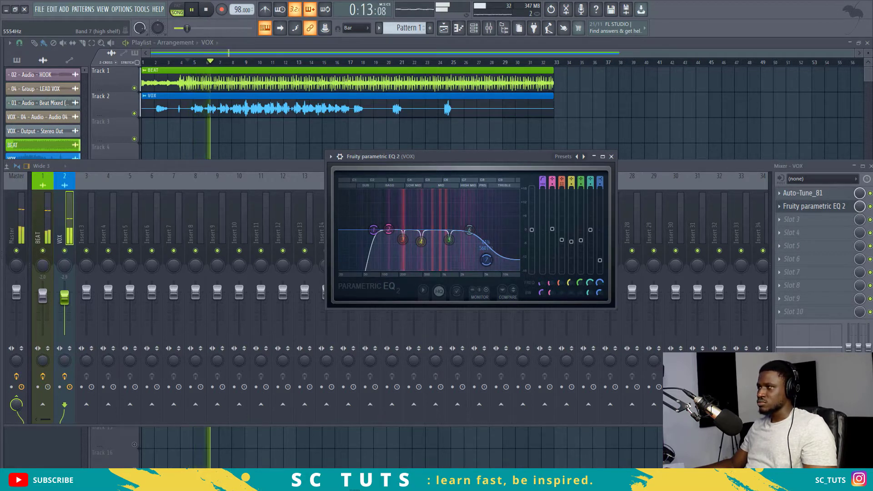
key("space")
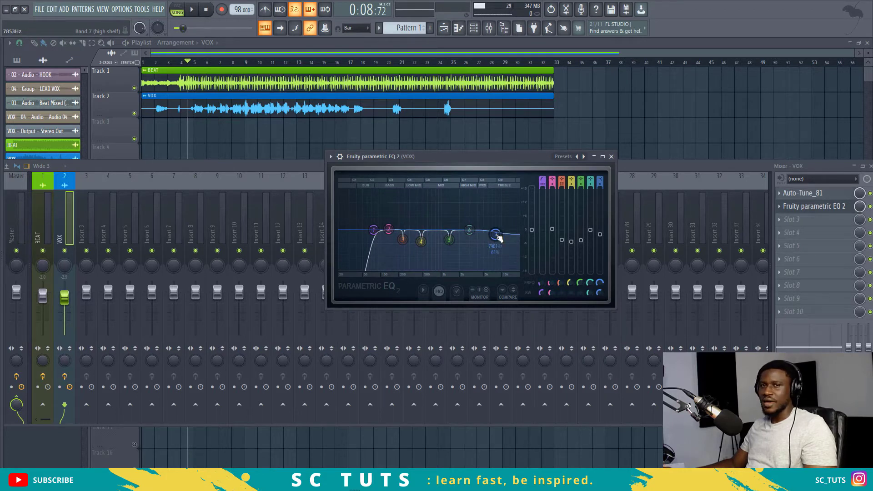
key("space")
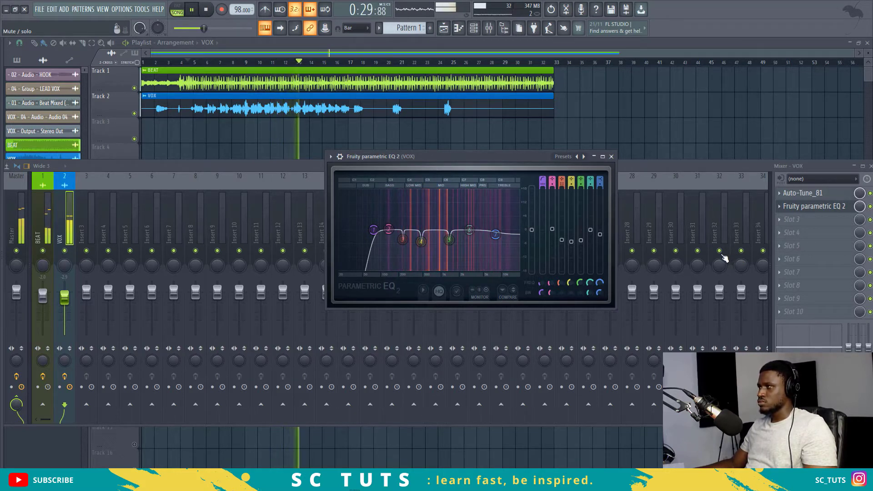
key("space")
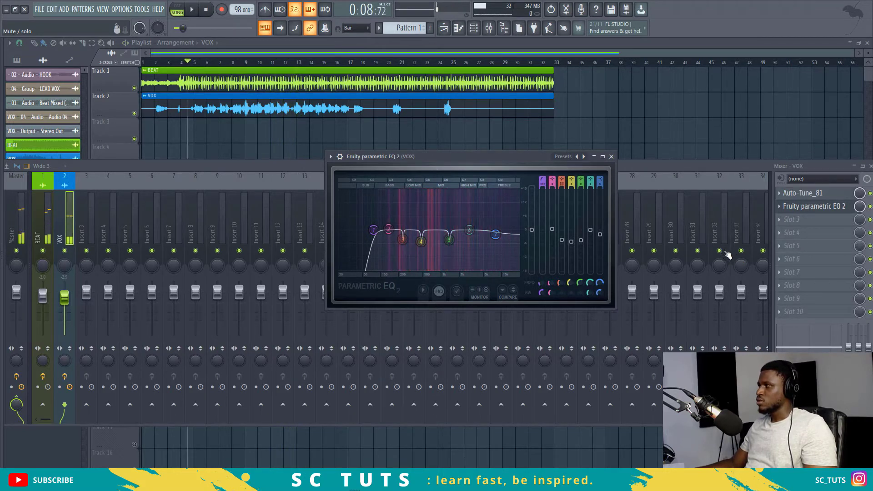
Load a second Fruity Parametric EQ 2 in slot 3 of the VOX track and roll off its lows with the band 1 low shelf
left_click(805, 223)
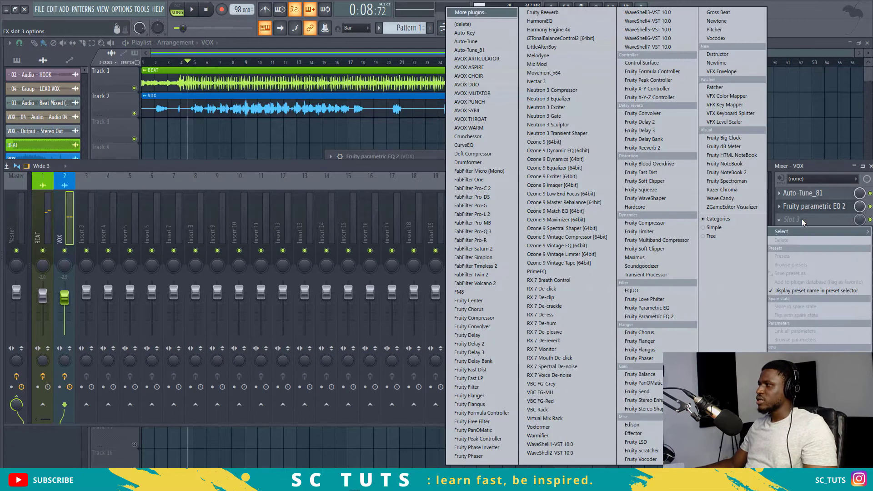
left_click(629, 319)
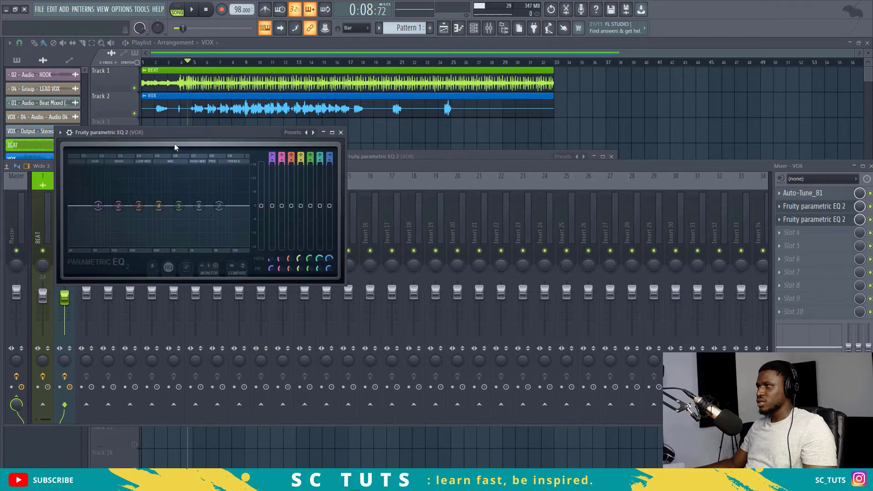
left_click_drag(185, 138, 426, 149)
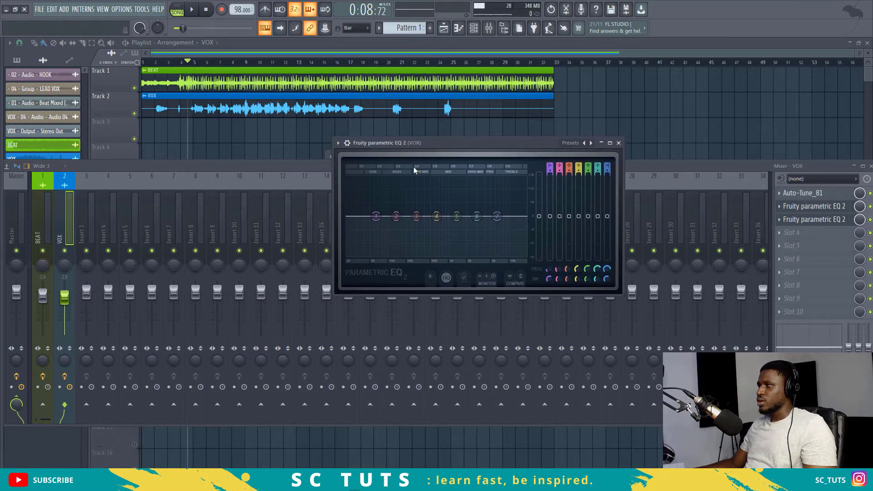
left_click_drag(381, 217, 350, 239)
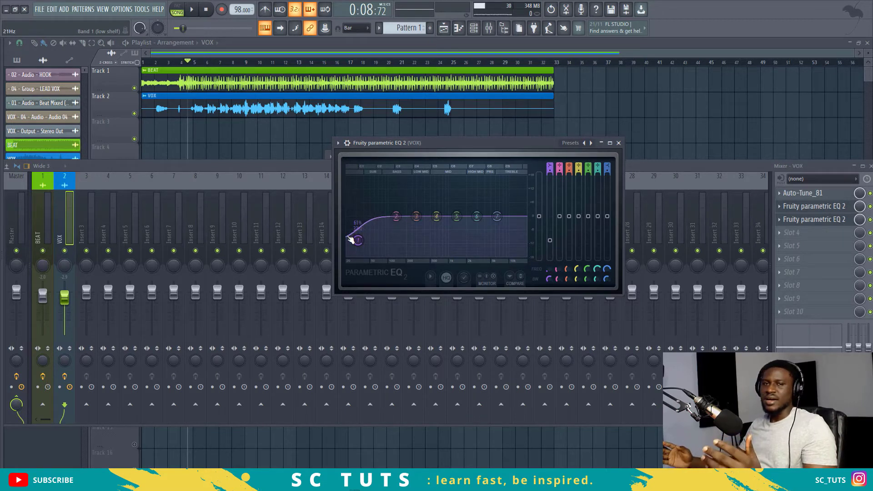
Boost band 6 slightly during playback and raise the band 7 high shelf slightly in the second EQ
key("space")
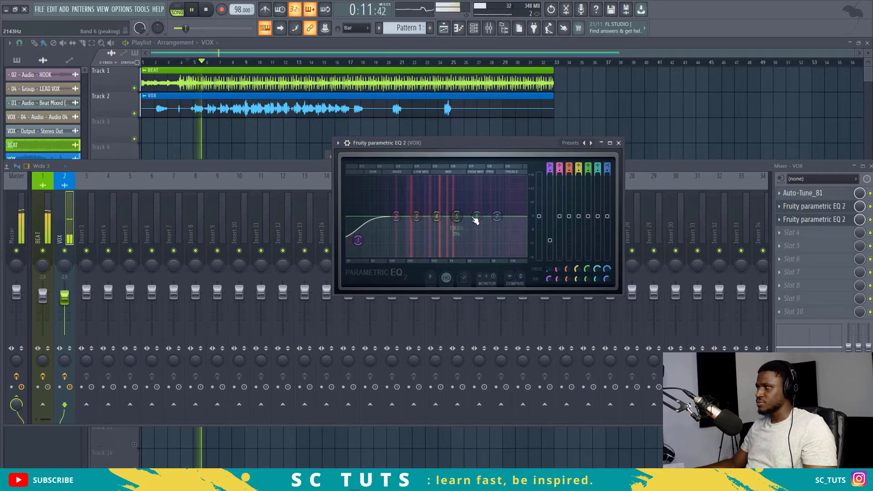
left_click_drag(476, 216, 476, 214)
key("space")
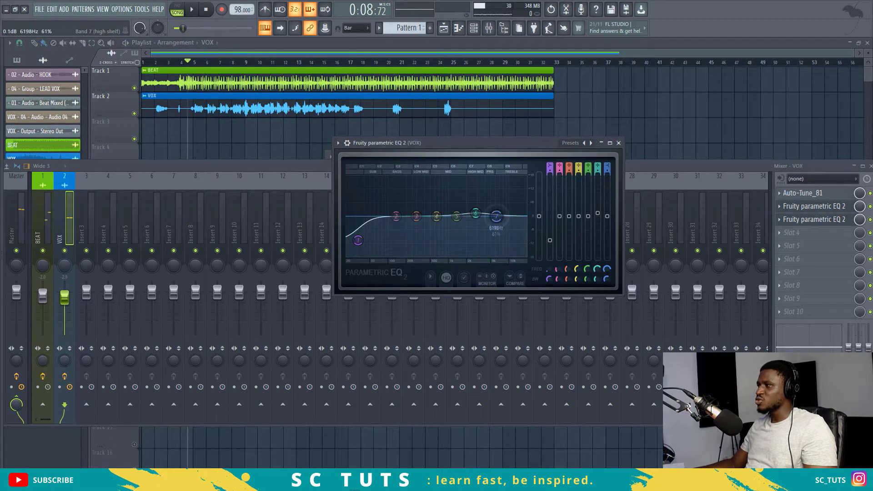
left_click_drag(496, 216, 493, 213)
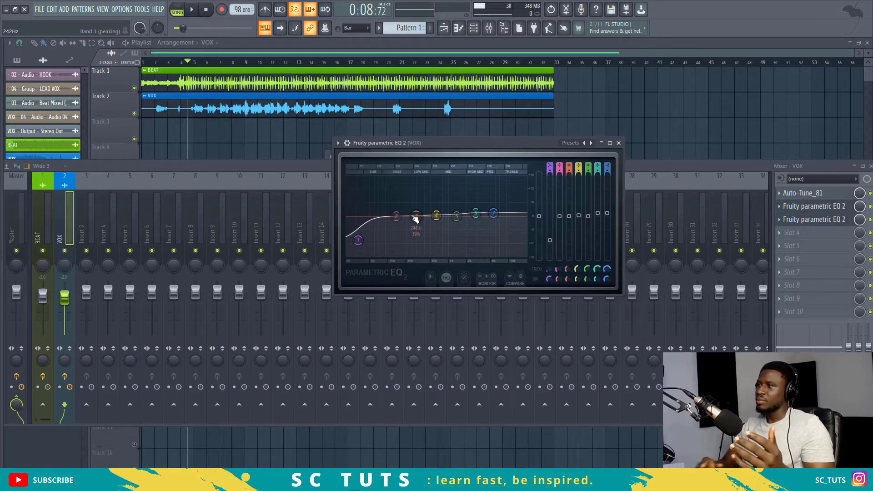
Pull band 3 into a small low-mid dip and move the band 7 high shelf to a higher frequency at flat gain
mouse_move(415, 219)
left_mouse_down()
mouse_move(409, 232)
mouse_move(414, 224)
left_mouse_up()
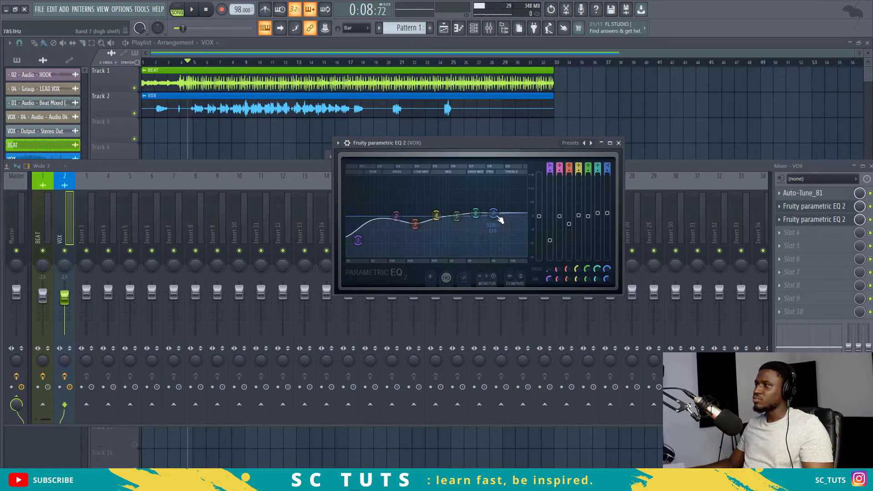
left_click_drag(493, 213, 505, 216)
Boost band 3 to about 4.0 dB near 286 Hz, widen its bandwidth to 54%, and audition the vocal
left_click_drag(415, 223, 415, 207)
key("space")
key("space")
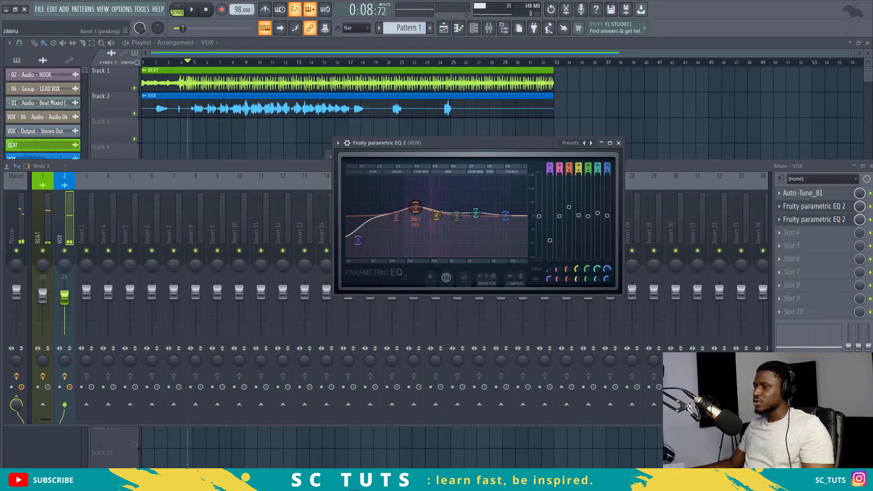
scroll(418, 181, "up", 3)
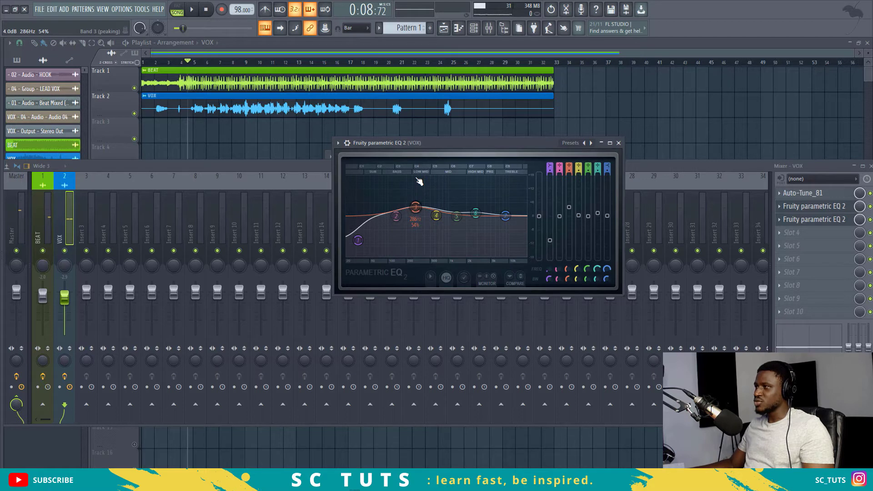
key("space")
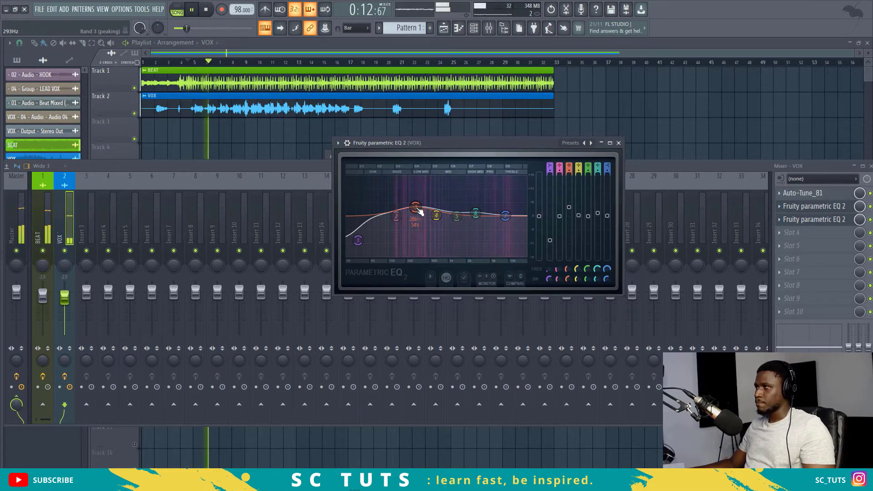
key("space")
Try a band 3 cut of about -4.9 dB near 282 Hz and audition it with the beat
left_click_drag(417, 209, 415, 228)
key("space")
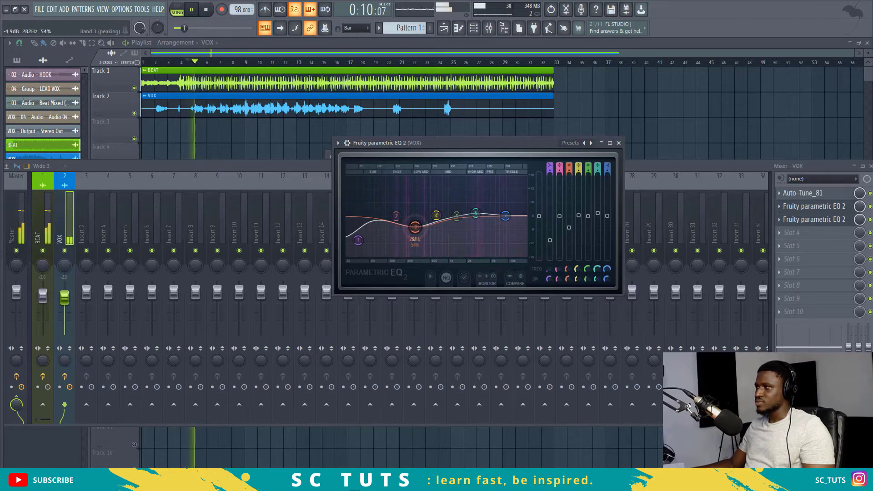
key("space")
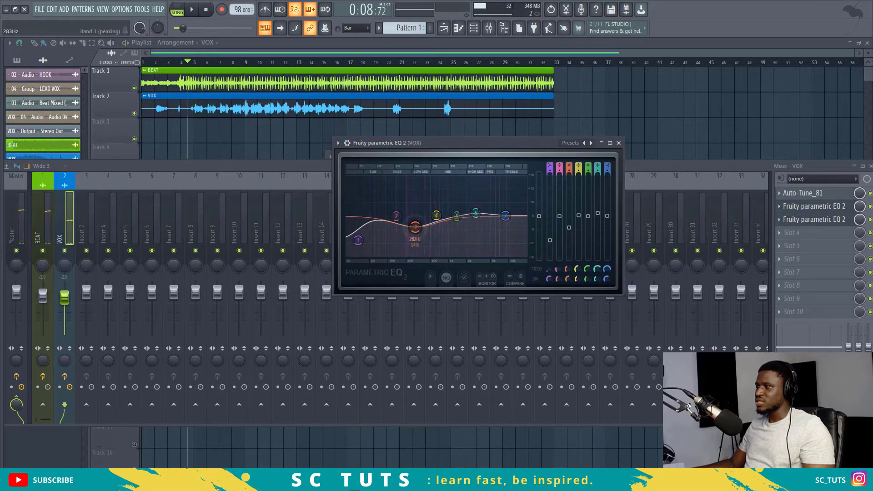
Audition a slight band 3 boost near 290 Hz and return the band to about 0 dB
left_click_drag(415, 227, 416, 212)
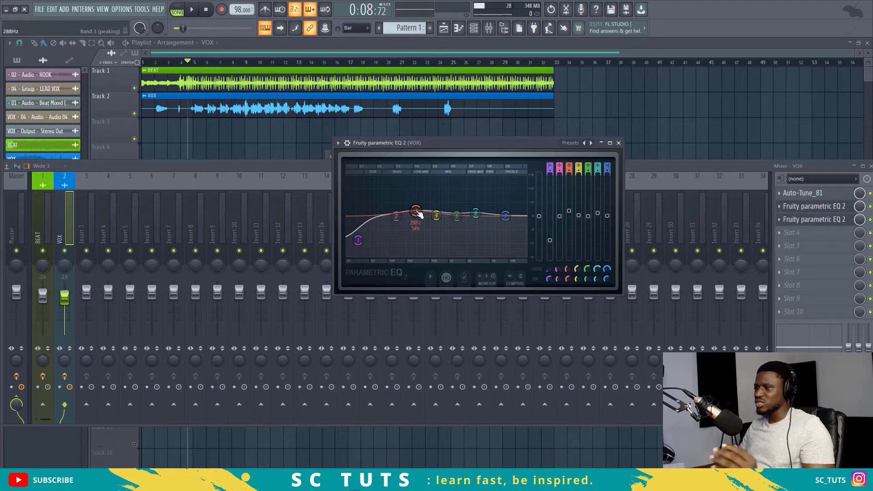
key("space")
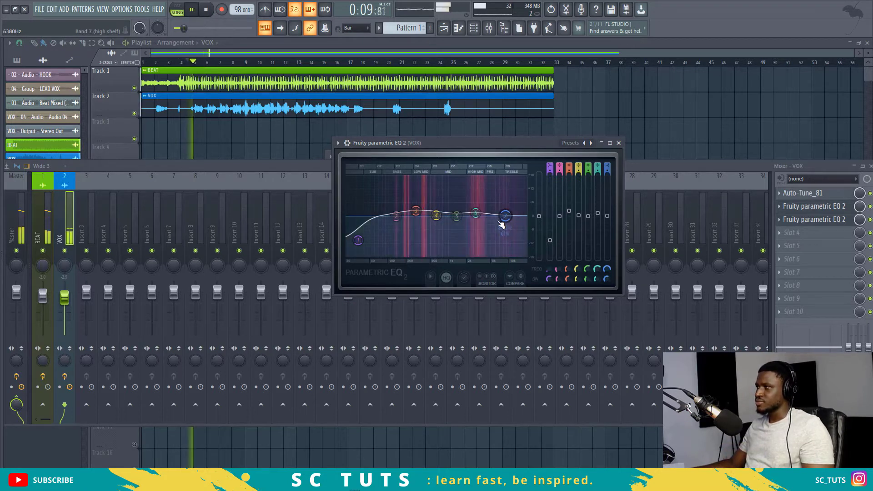
mouse_move(415, 211)
left_mouse_down()
mouse_move(419, 234)
mouse_move(416, 217)
left_mouse_up()
Raise the band 7 high shelf slightly for brightness and play the song to audition the vocal
key("space")
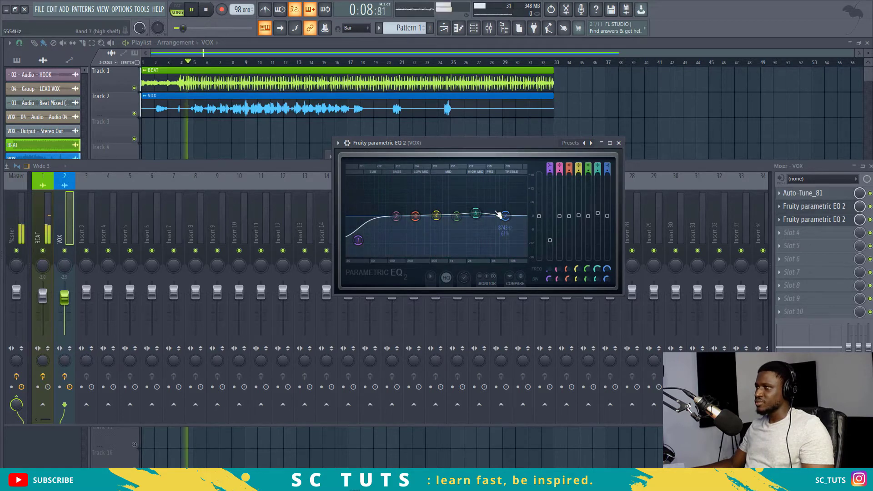
left_click_drag(499, 217, 504, 211)
key("space")
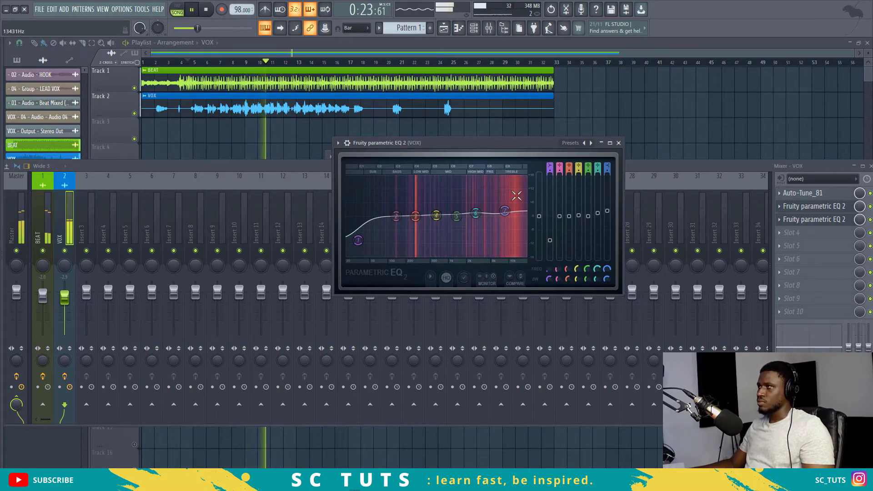
key("space")
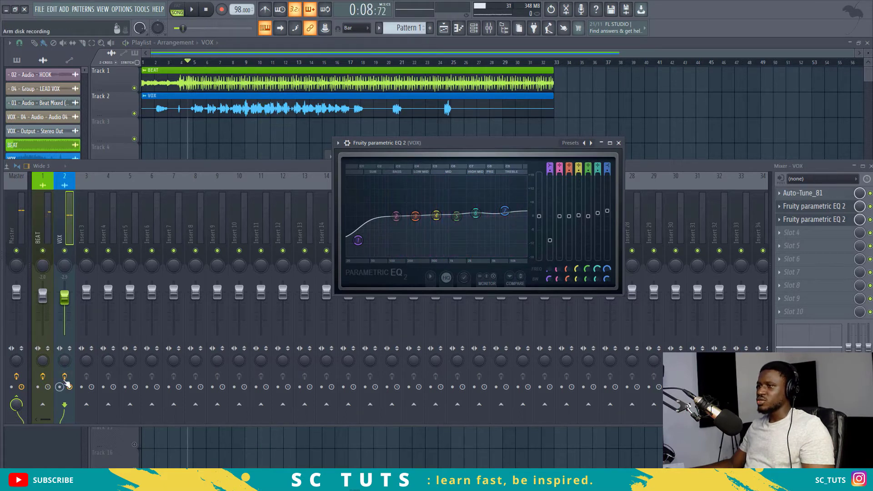
Toggle the VOX track's effects off and on during playback to compare the unprocessed and equalized vocal
left_click(64, 376)
key("space")
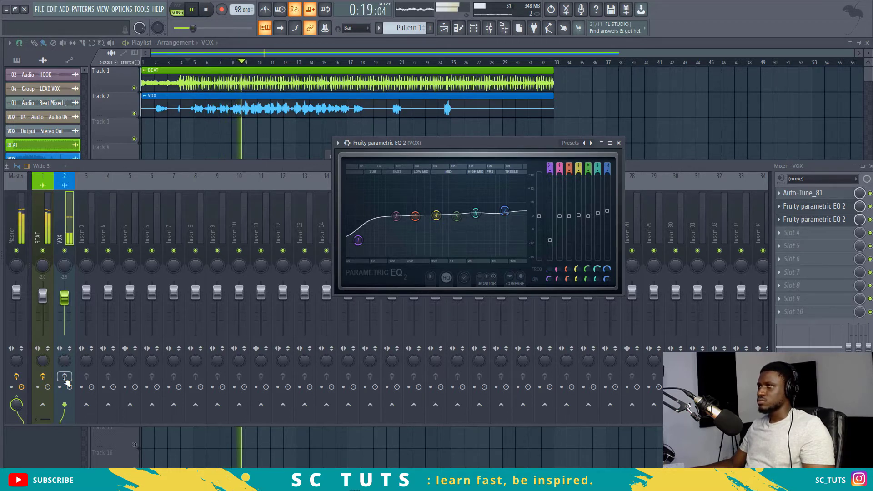
key("space")
key("space")
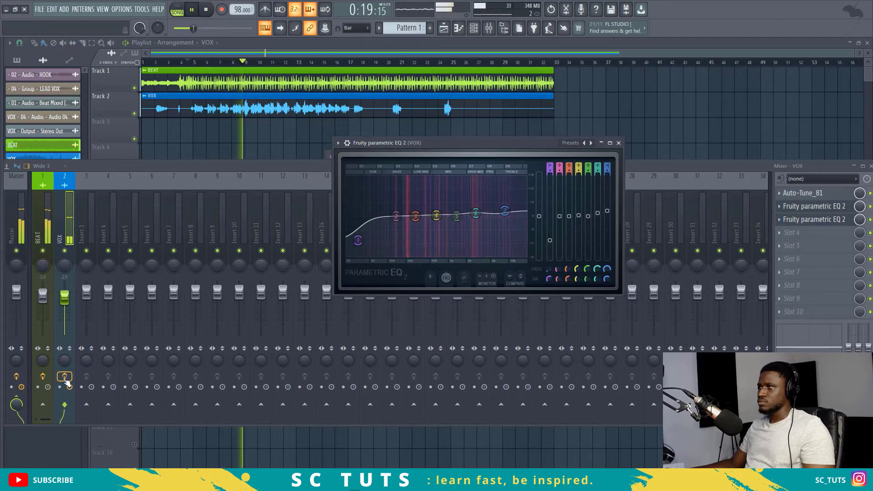
key("space")
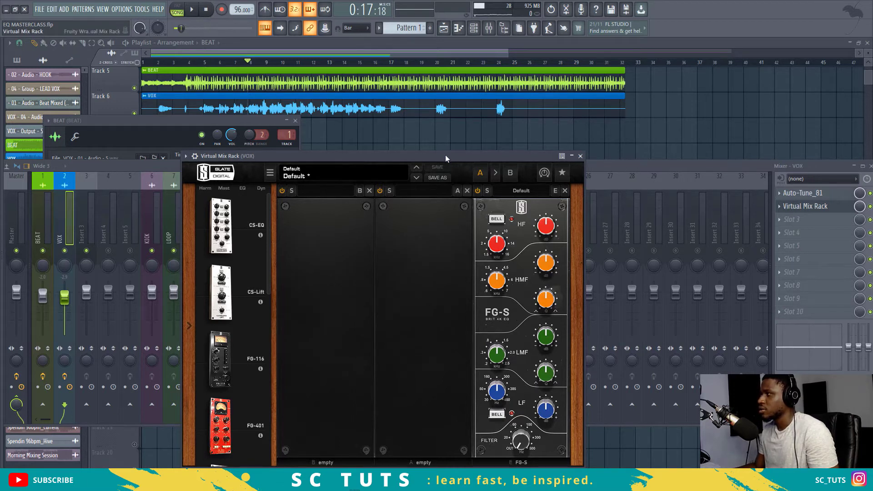
Reposition the Virtual Mix Rack window on the VOX track so the entire FG-S equalizer is in view
left_click_drag(445, 154, 427, 238)
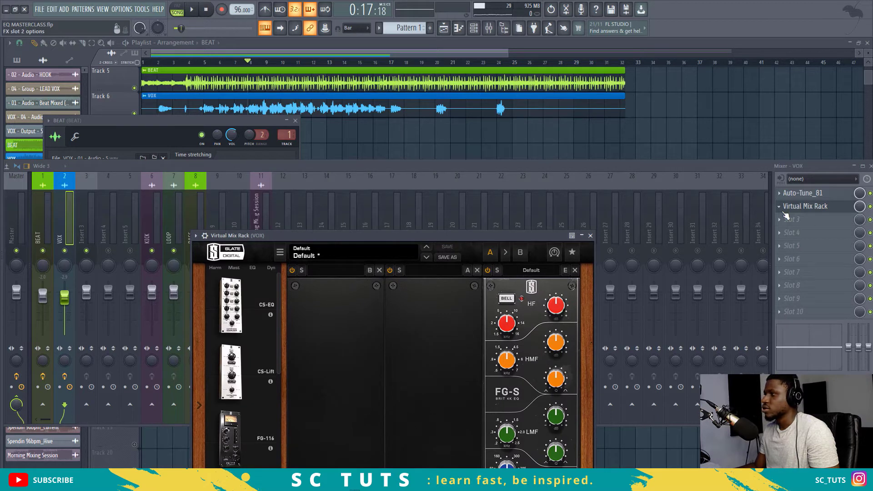
left_click_drag(356, 237, 291, 136)
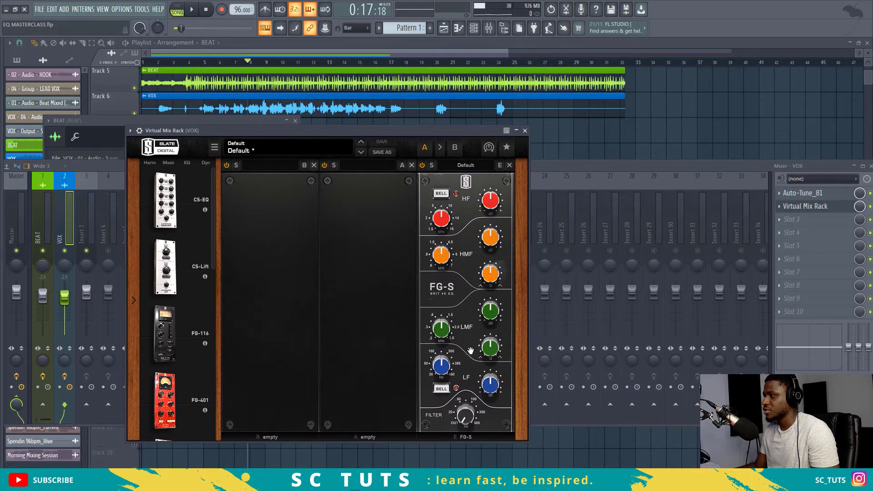
mouse_move(439, 367)
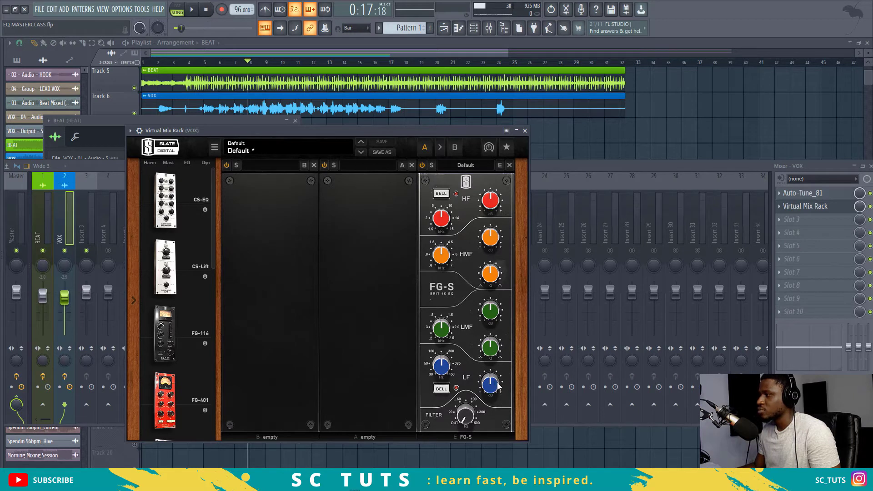
Try an LF gain cut of about -3.28 dB on the FG-S equalizer
mouse_move(497, 386)
left_mouse_down()
mouse_move(498, 365)
mouse_move(483, 399)
mouse_move(489, 394)
left_mouse_up()
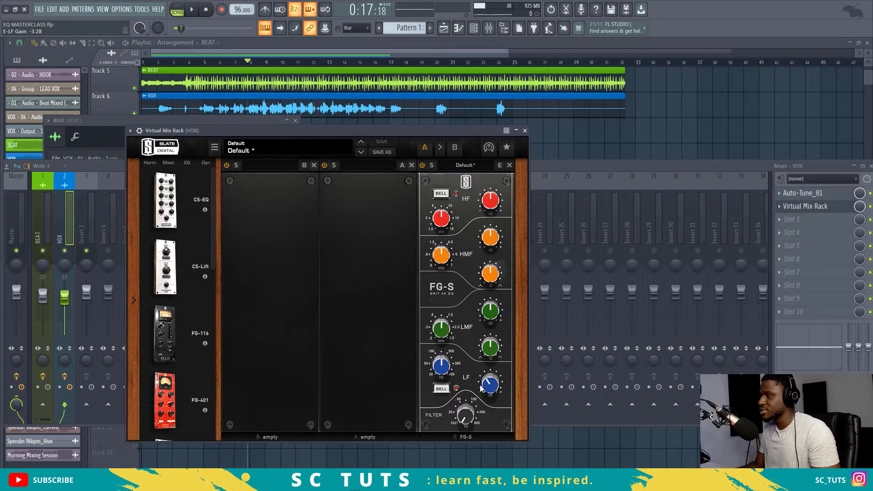
mouse_move(443, 337)
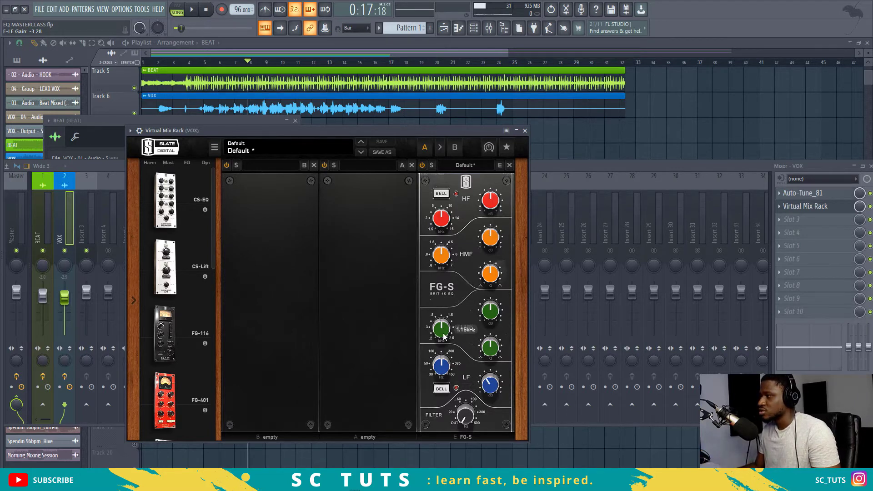
mouse_move(500, 313)
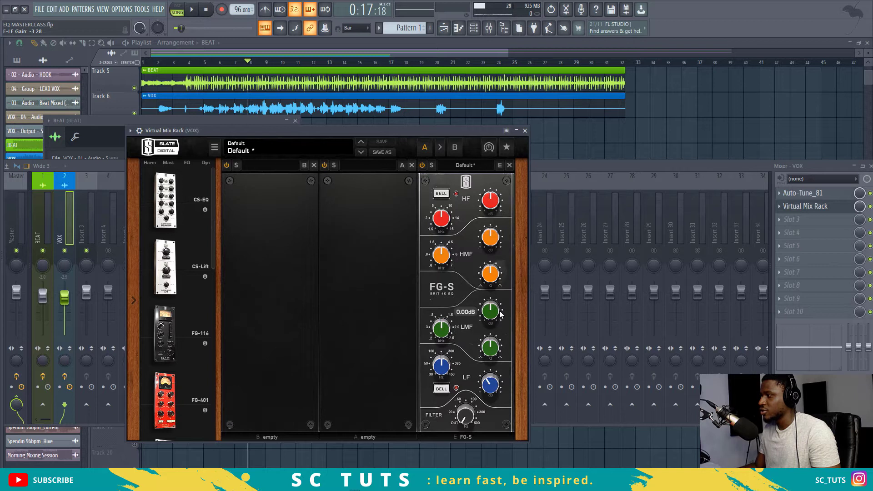
Sweep the FG-S LMF band's Q through its range, including 0.50, to demonstrate narrow and wide bandwidths
left_click(492, 346)
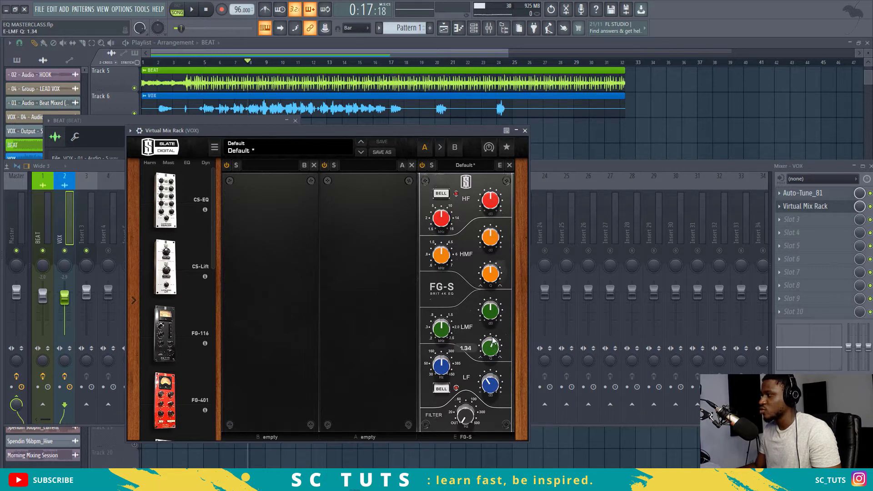
left_click_drag(492, 341, 494, 327)
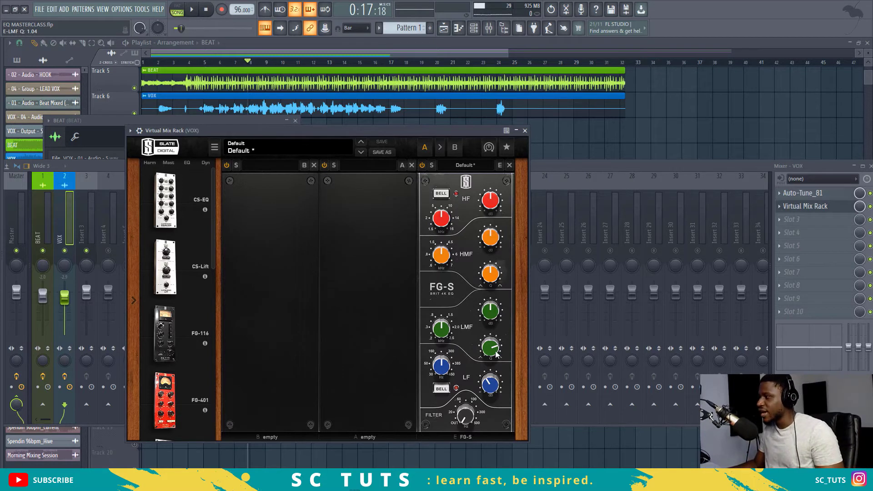
left_click_drag(497, 354, 500, 411)
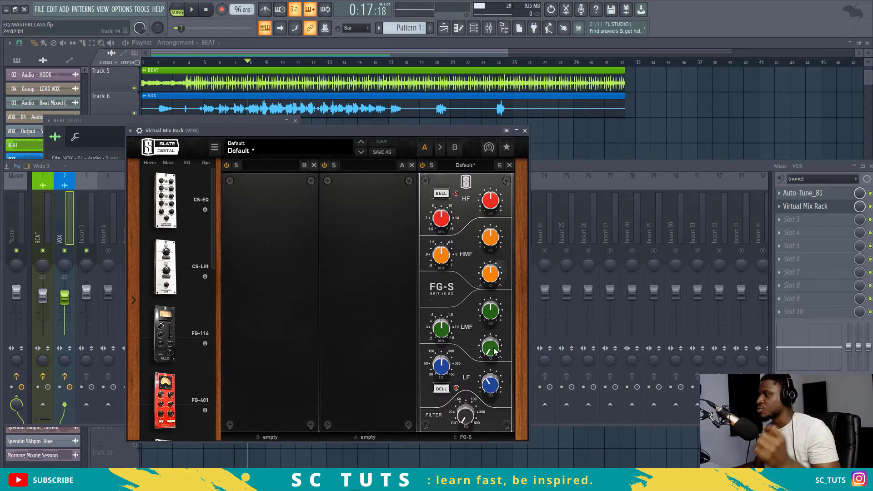
left_click_drag(494, 351, 482, 216)
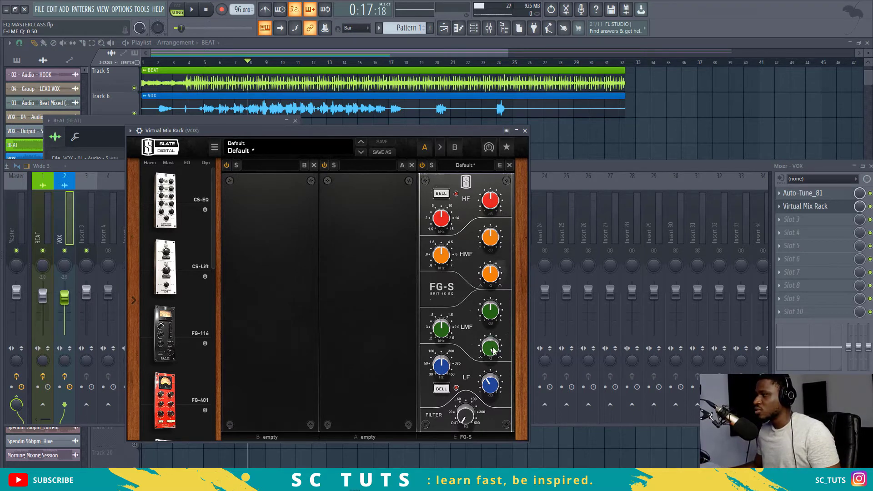
left_click_drag(489, 338, 496, 261)
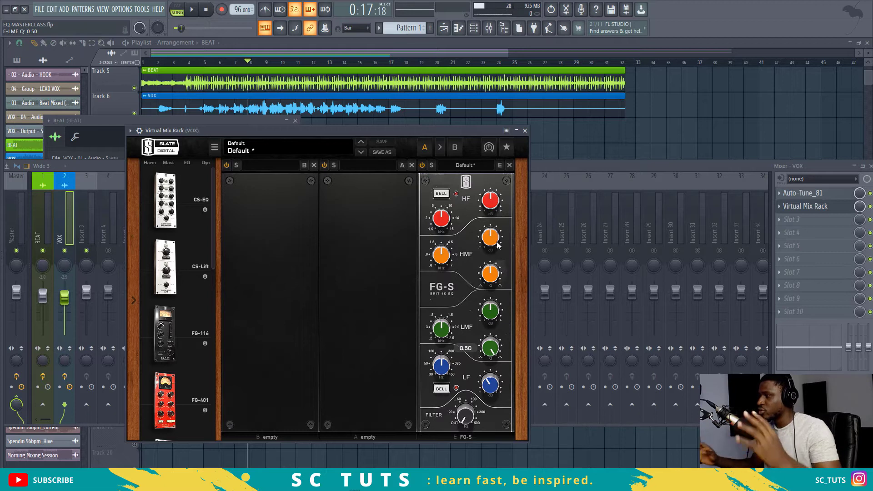
mouse_move(497, 245)
left_click_drag(489, 354, 495, 389)
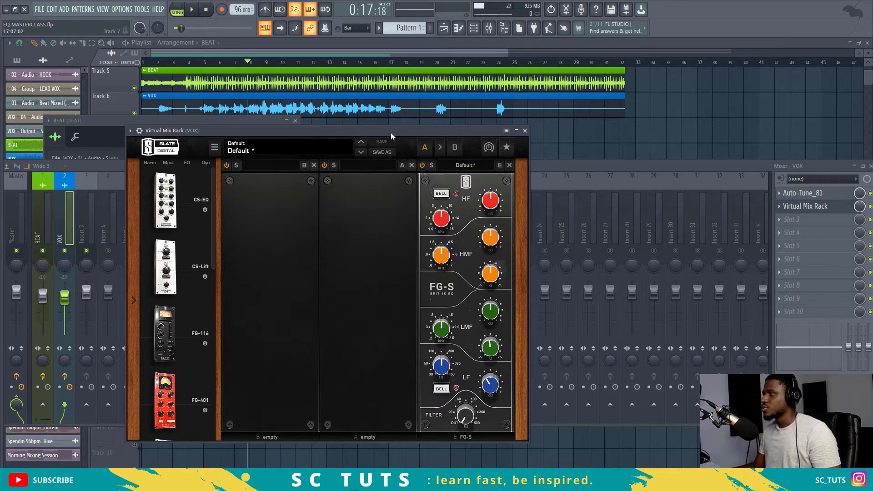
Reposition the Virtual Mix Rack window over the mixer and play the song briefly to audition the vocal
left_click_drag(390, 132, 396, 131)
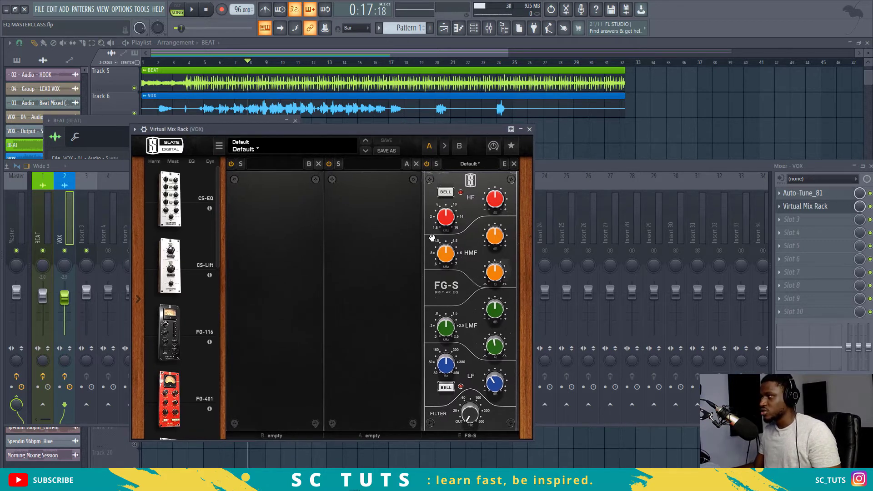
left_click_drag(326, 137, 397, 141)
key("space")
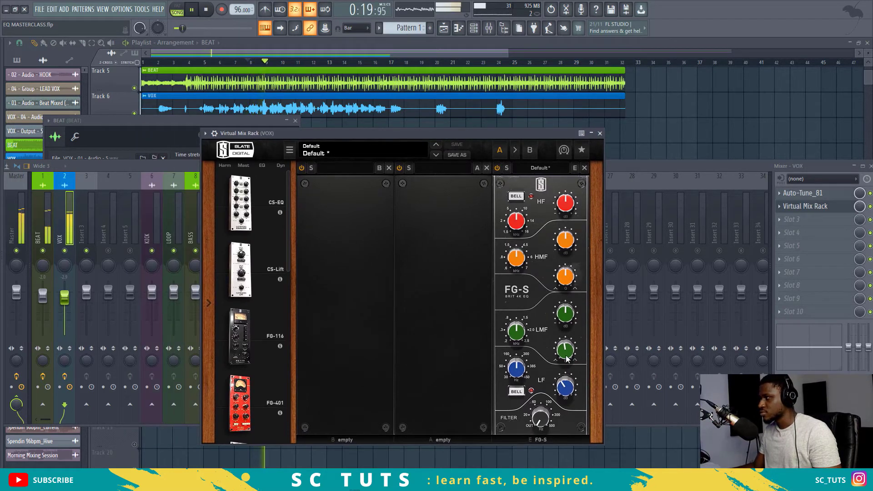
key("space")
Try FG-S boosts of +15.0 dB on LF at 316 Hz, +15.0 dB on LMF with a raised frequency, and +4.20 dB on HMF
mouse_move(566, 381)
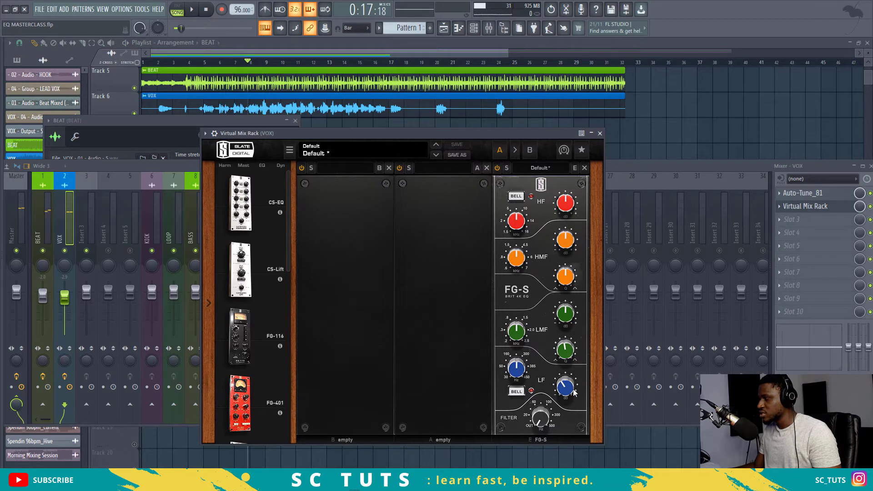
left_click_drag(513, 363, 514, 370)
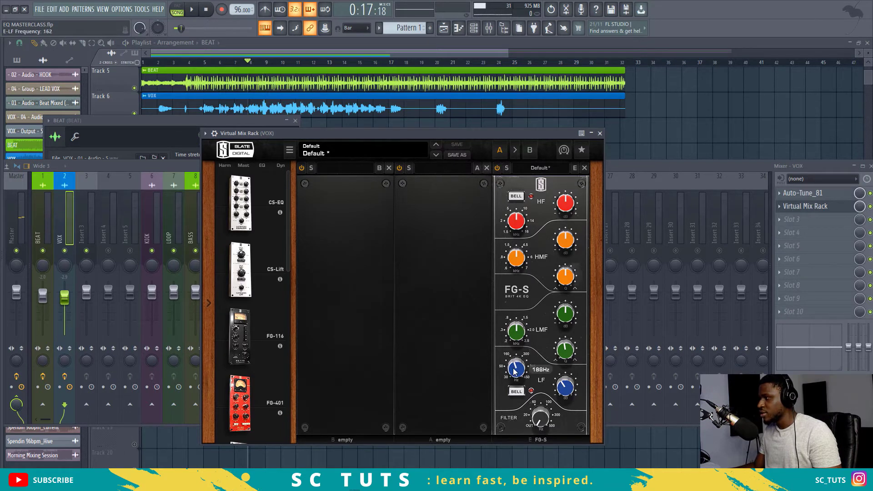
left_click_drag(565, 387, 565, 373)
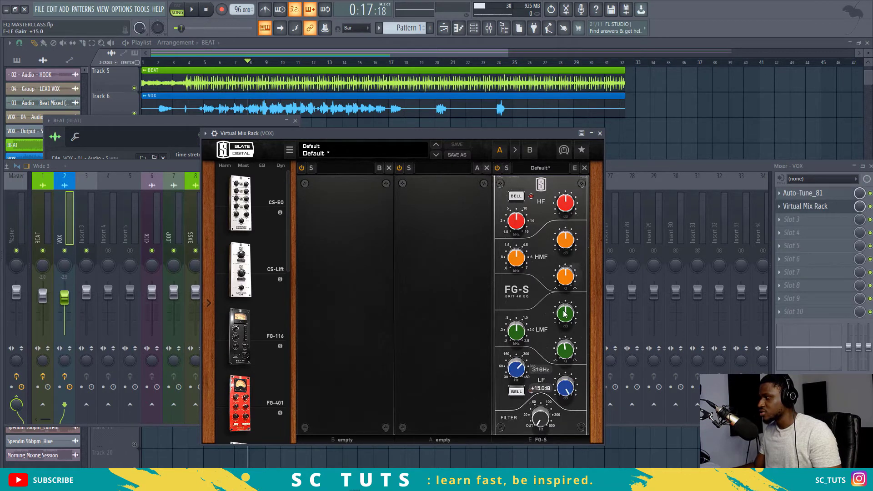
left_click_drag(562, 323, 562, 297)
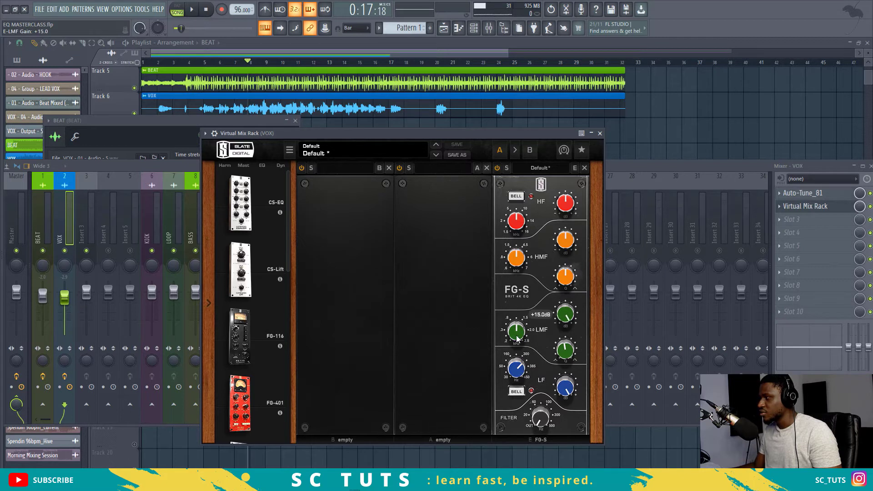
left_click_drag(517, 338, 521, 330)
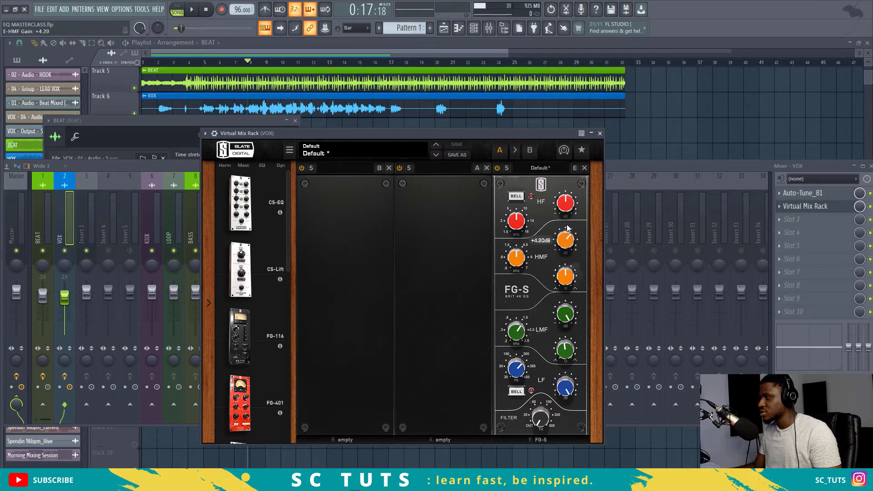
Audition the boosted vocal with the beat while trying an FG-S HF gain of +1.05 dB
key("space")
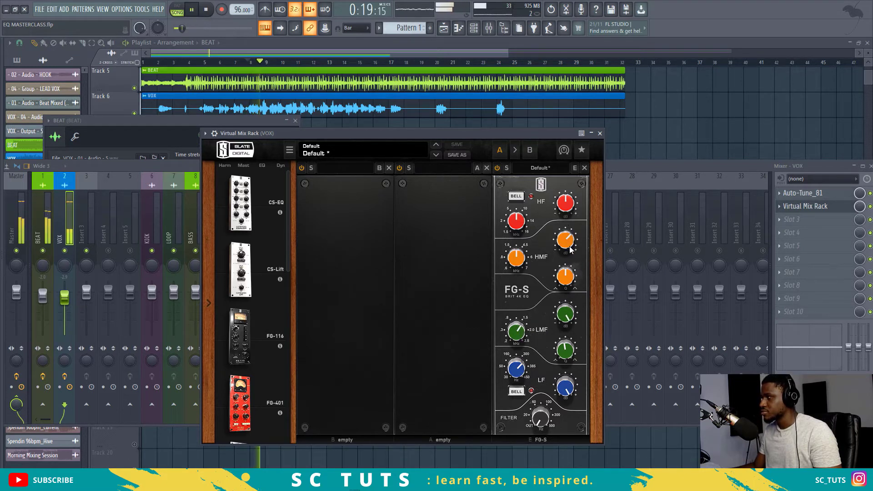
left_click_drag(567, 211, 566, 170)
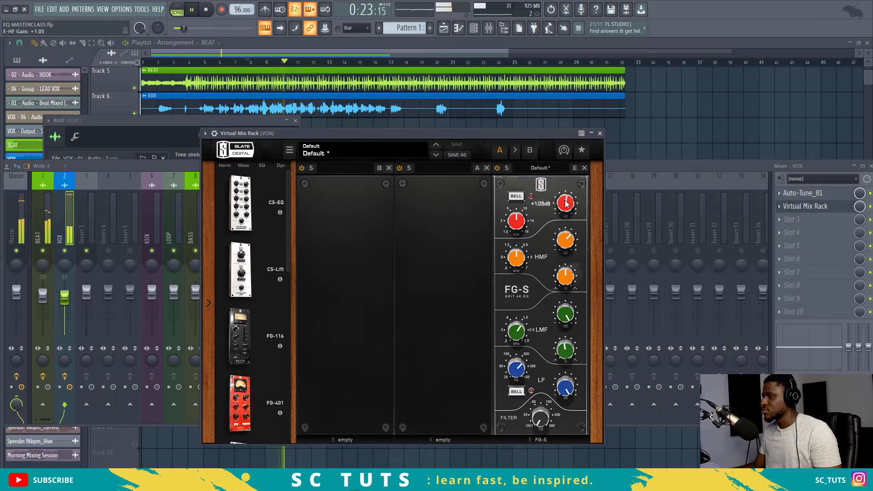
key("space")
key("ctrl+z")
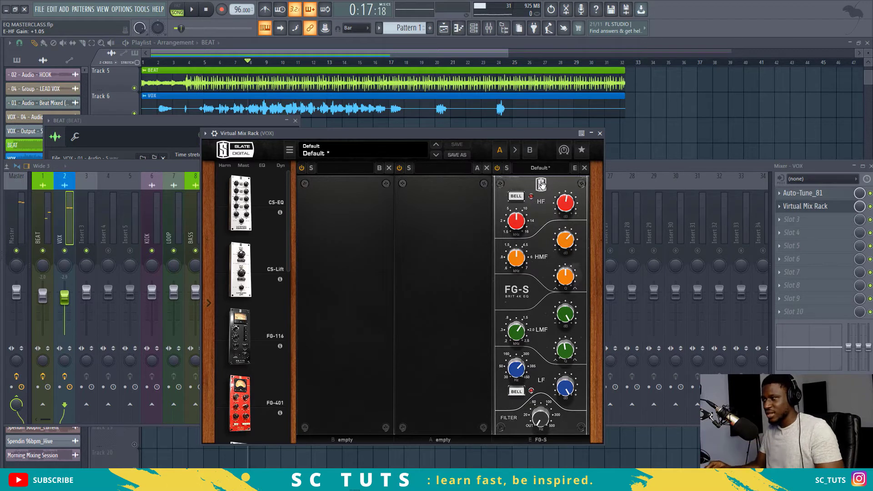
key("space")
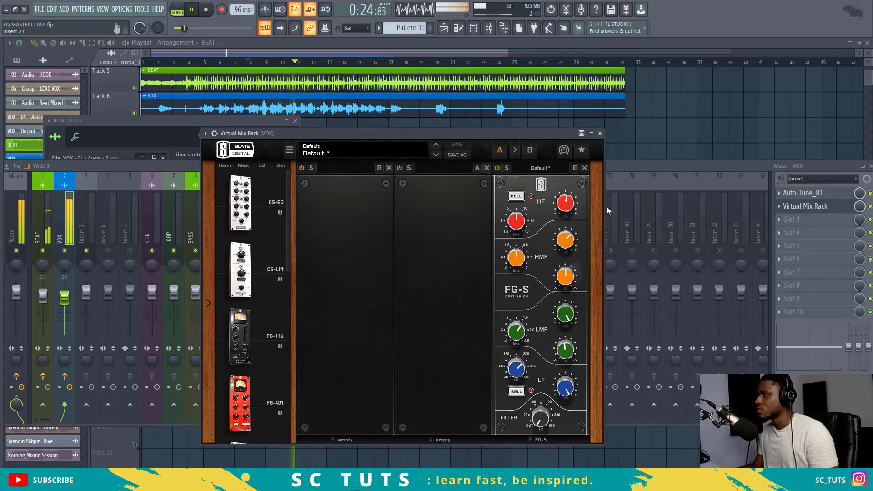
key("space")
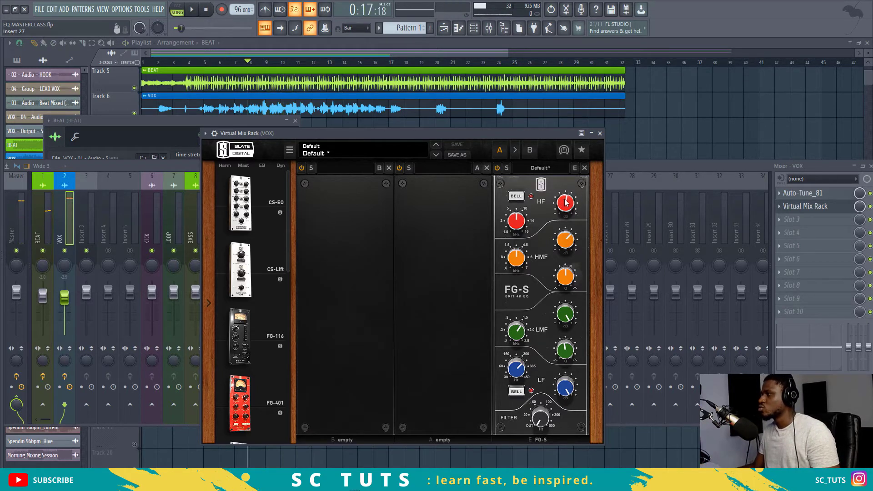
Reset the FG-S bands to their defaults, including HF gain 0.00 dB, LMF Q 1.50 and LMF frequency 1.15 kHz
mouse_move(569, 205)
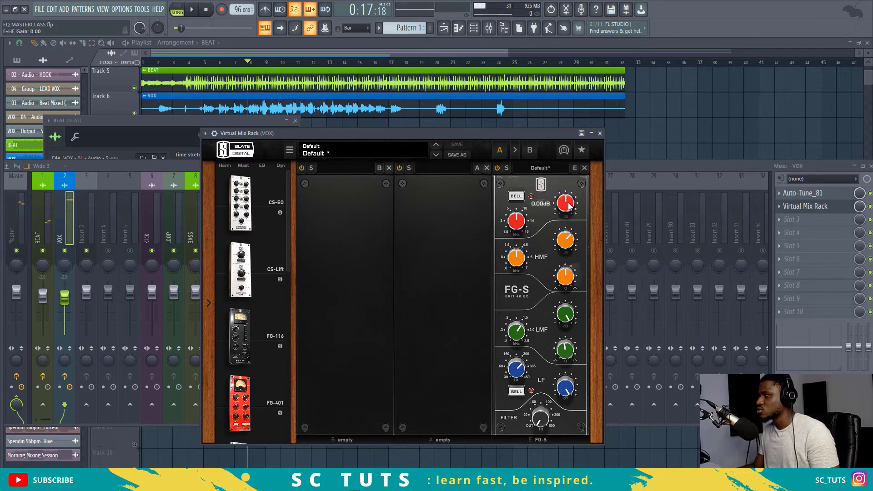
mouse_move(570, 247)
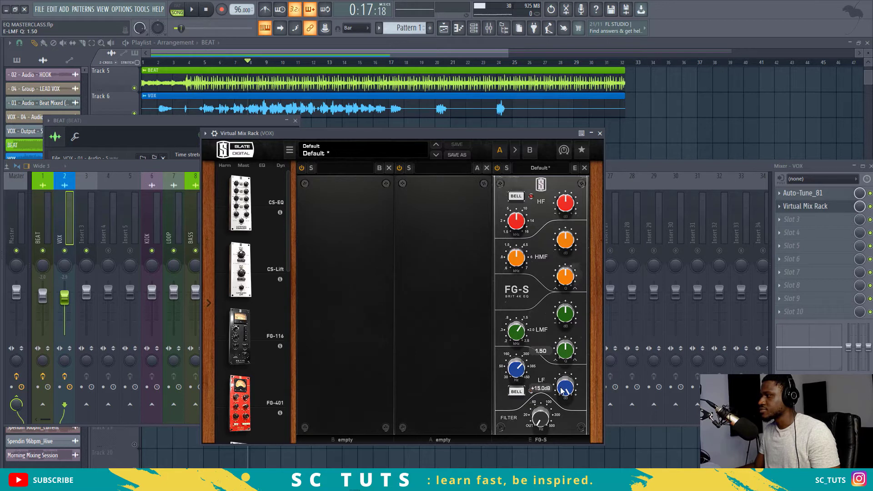
mouse_move(519, 333)
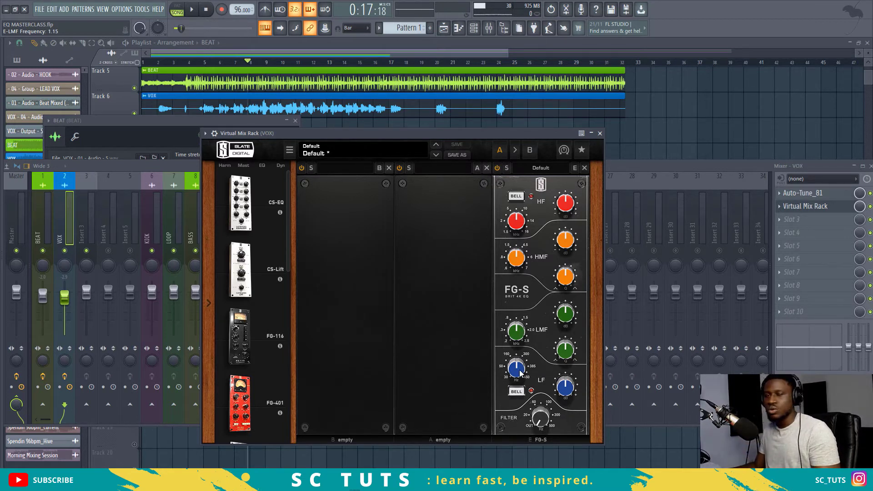
Set the FG-S LF frequency to 86.0 Hz, cut the LF gain, and play the song to audition the vocal
mouse_move(521, 370)
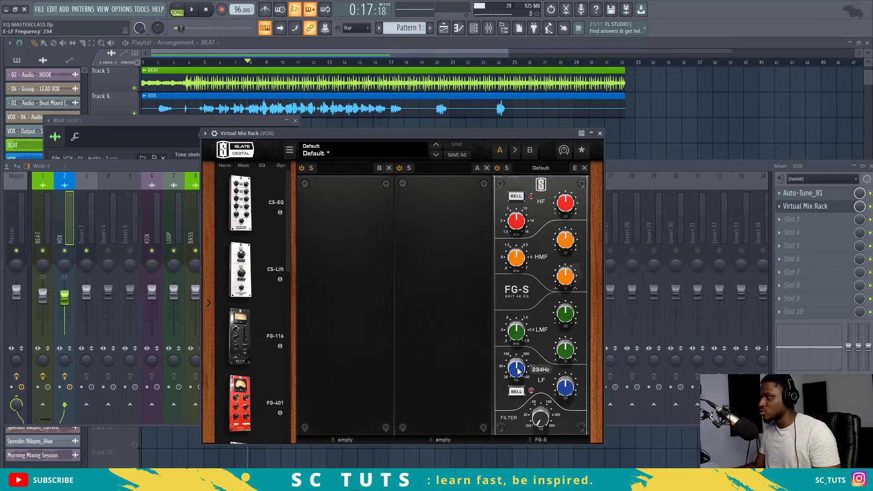
left_click_drag(516, 368, 513, 388)
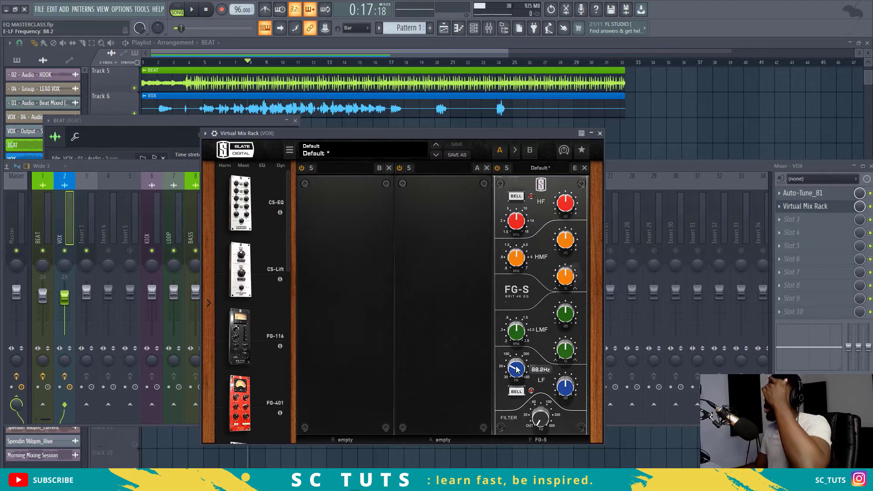
scroll(516, 369, "down", 1)
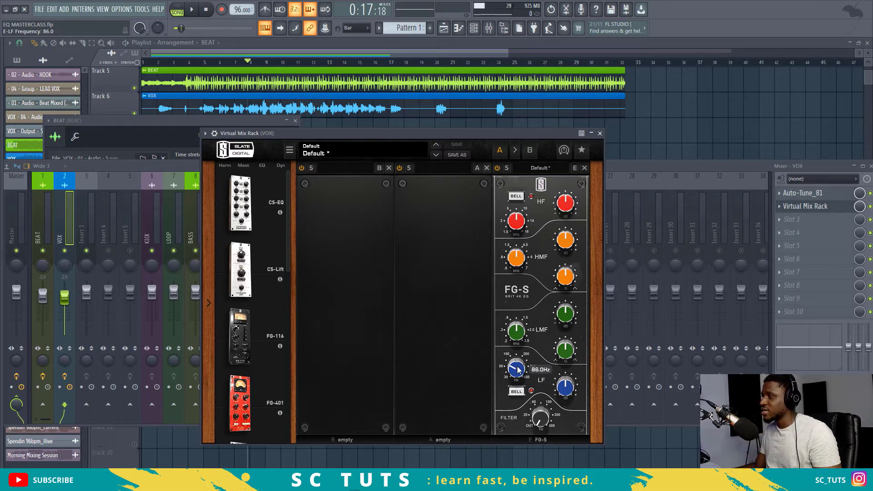
left_click_drag(572, 388, 564, 404)
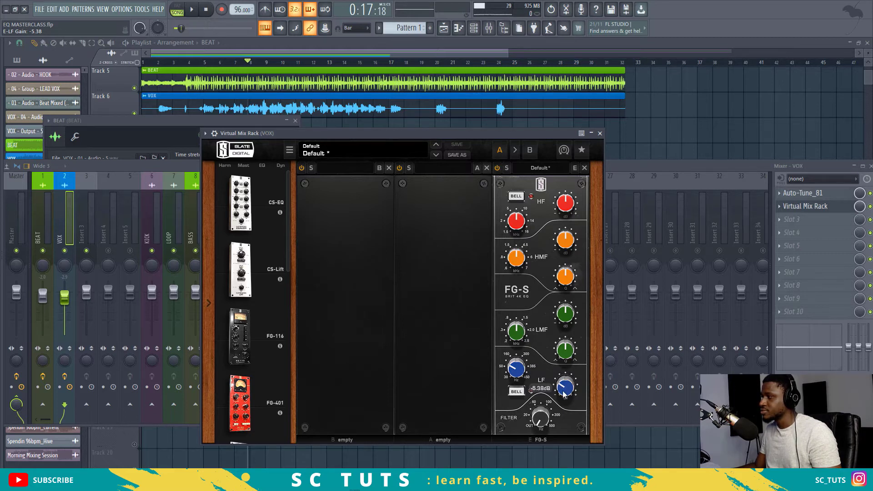
key("space")
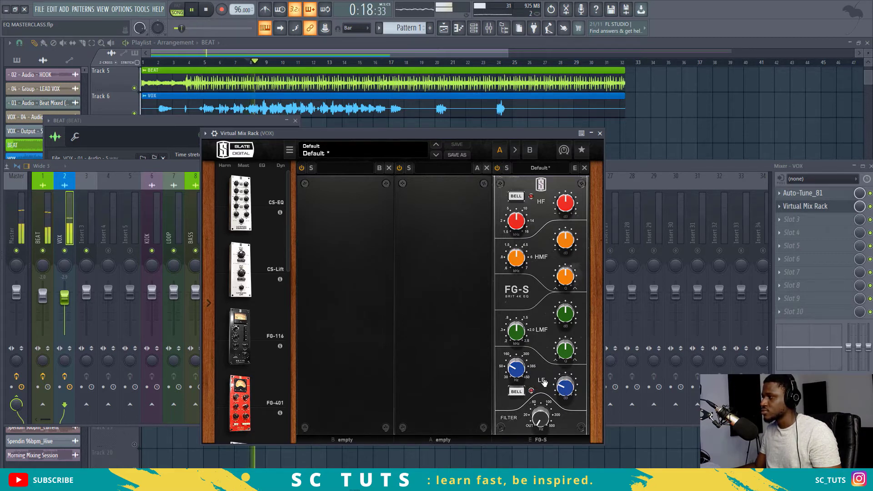
Sweep the FG-S LF frequency up to 366 Hz and cut the LF gain to -15.0 dB while auditioning the vocal
mouse_move(514, 371)
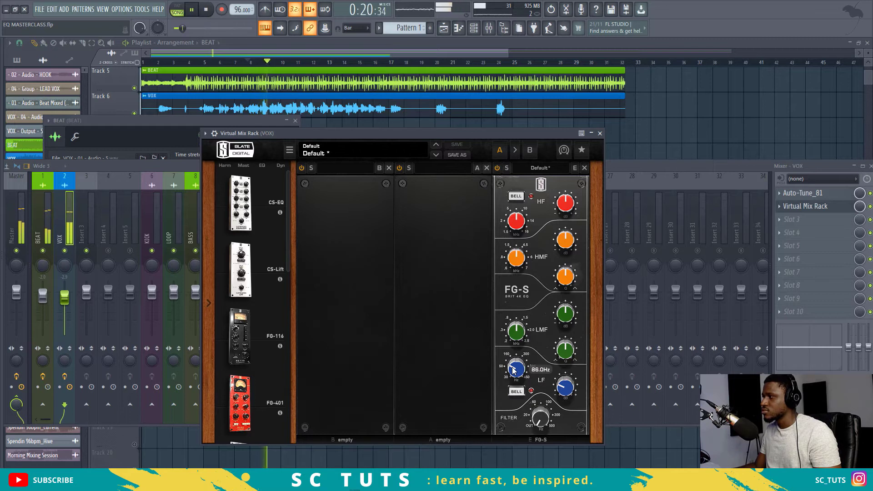
key("space")
left_click_drag(513, 371, 521, 343)
key("space")
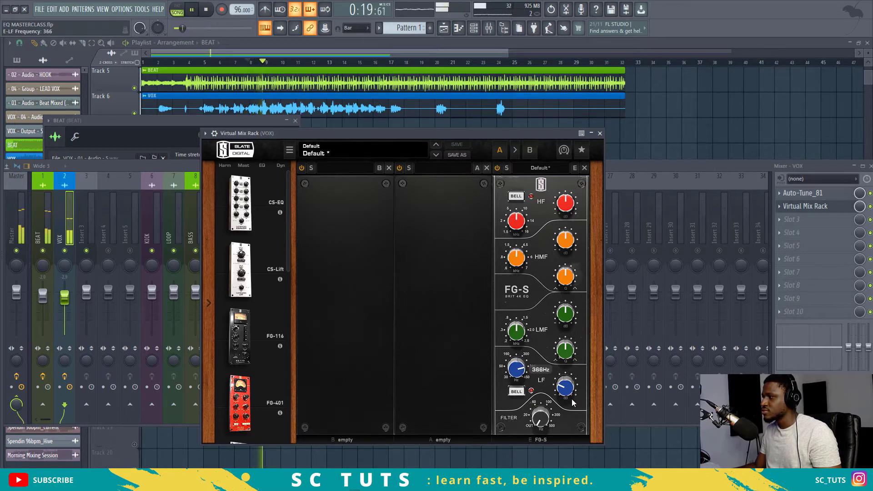
mouse_move(567, 399)
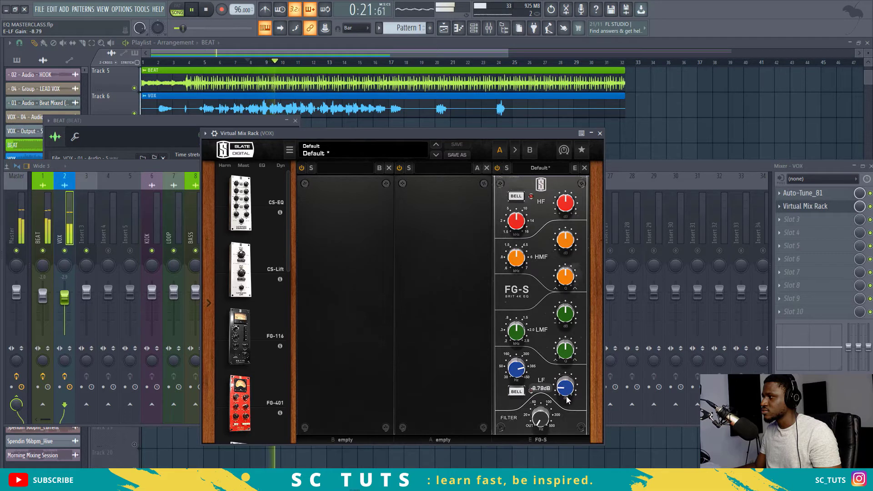
left_click_drag(567, 399, 568, 411)
key("space")
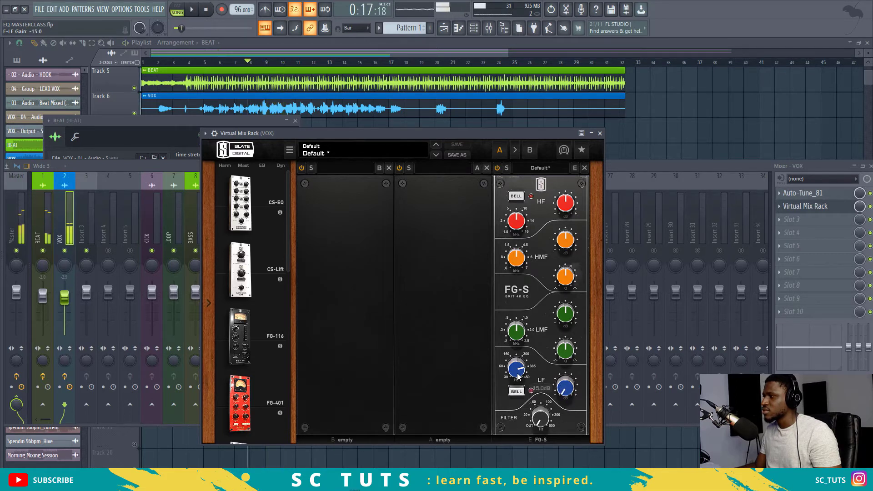
Set the FG-S LF frequency to 82.7 Hz and audition the low cut on the vocal against the beat
mouse_move(518, 375)
left_mouse_down()
mouse_move(522, 369)
mouse_move(517, 382)
mouse_move(518, 369)
left_mouse_up()
key("space")
key("space")
key("space")
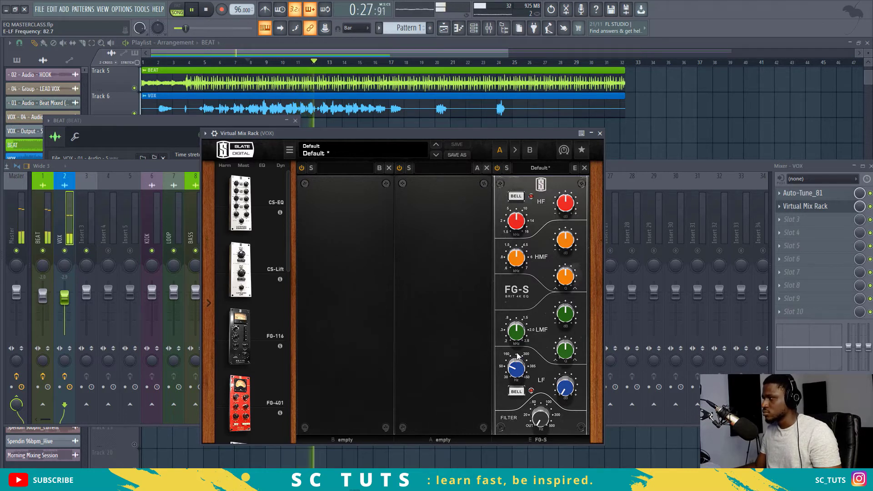
key("space")
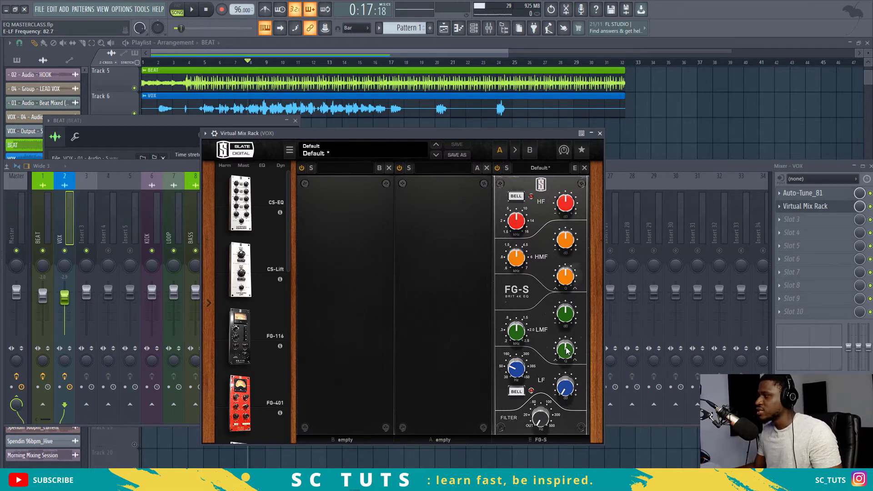
Set the FG-S LMF Q to 2.50, boost its gain to +15.0 dB, and sweep the LMF frequency to 1.39 kHz during playback
left_click_drag(567, 350, 555, 389)
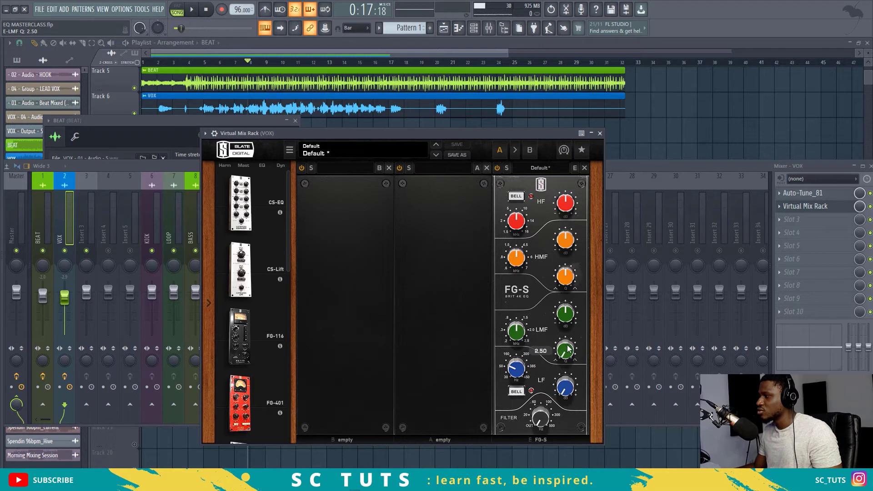
left_click_drag(562, 318, 565, 270)
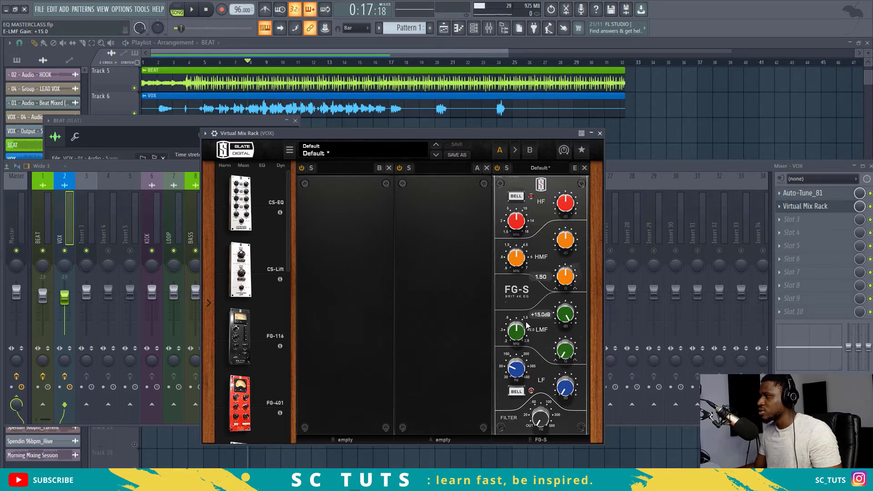
key("space")
left_click_drag(517, 330, 517, 328)
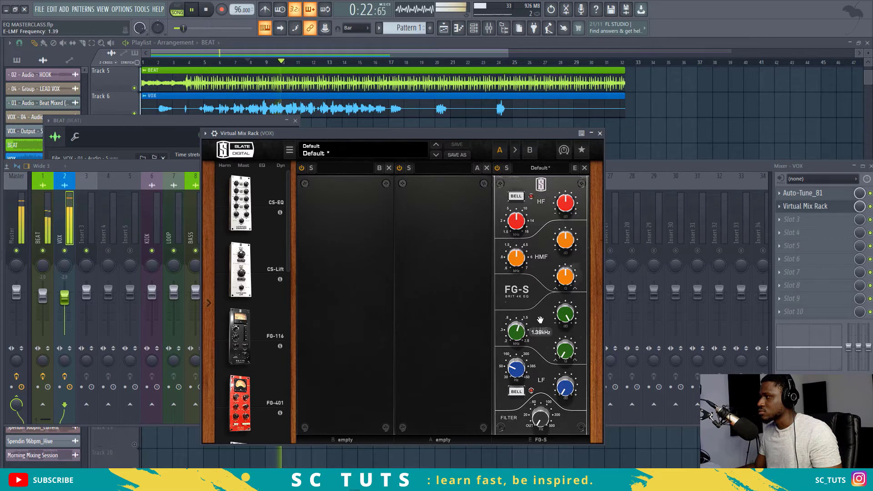
key("space")
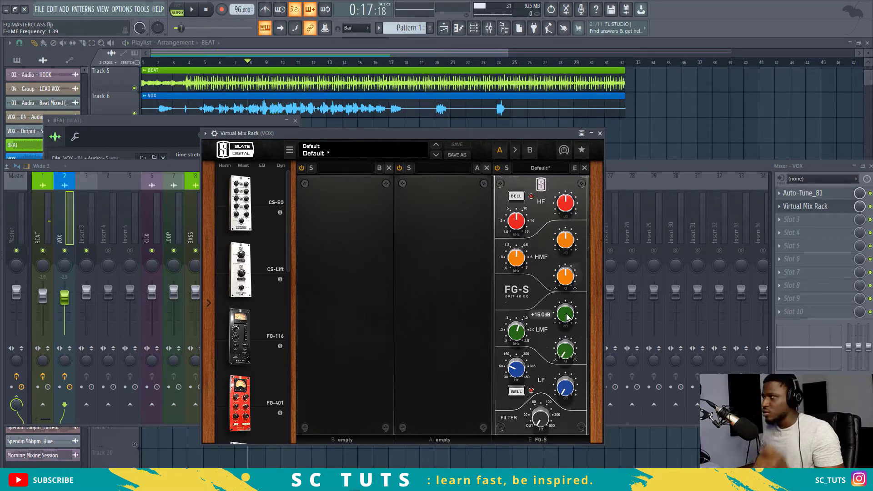
Cut the FG-S LMF gain to -4.29 dB while auditioning the vocal with the beat
left_click_drag(567, 318, 568, 323)
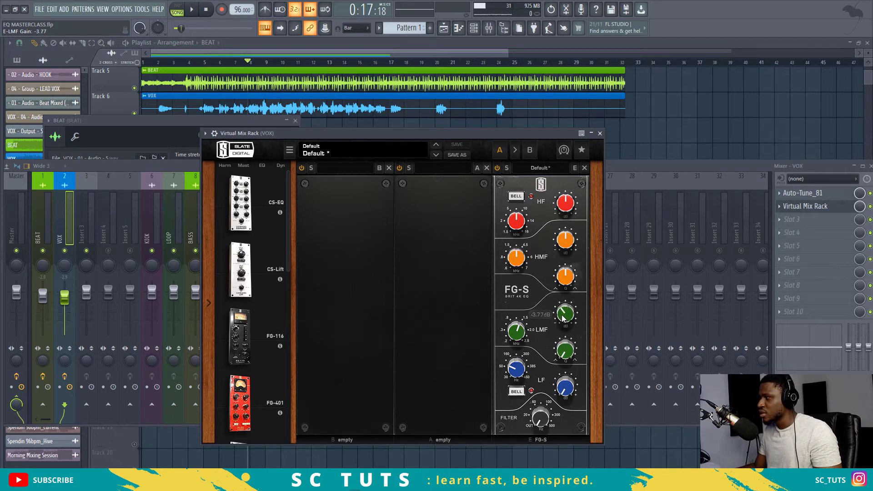
key("space")
left_click_drag(563, 318, 563, 313)
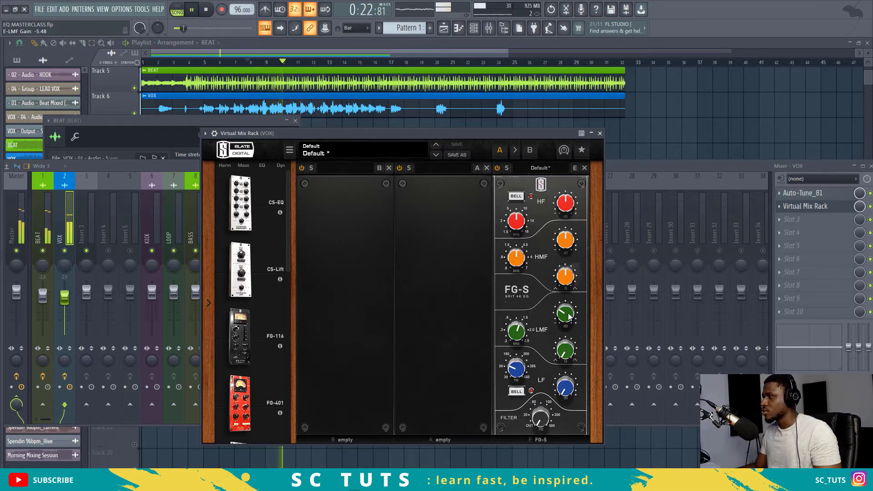
mouse_move(566, 315)
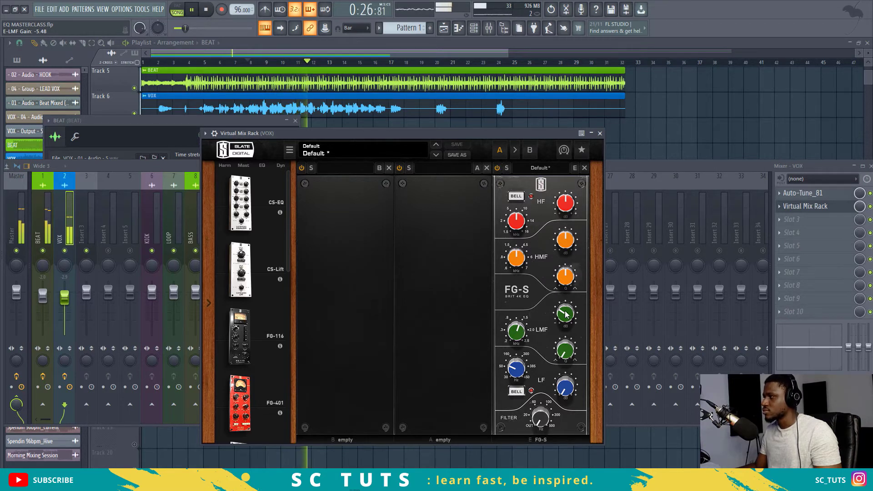
left_click_drag(567, 315, 566, 311)
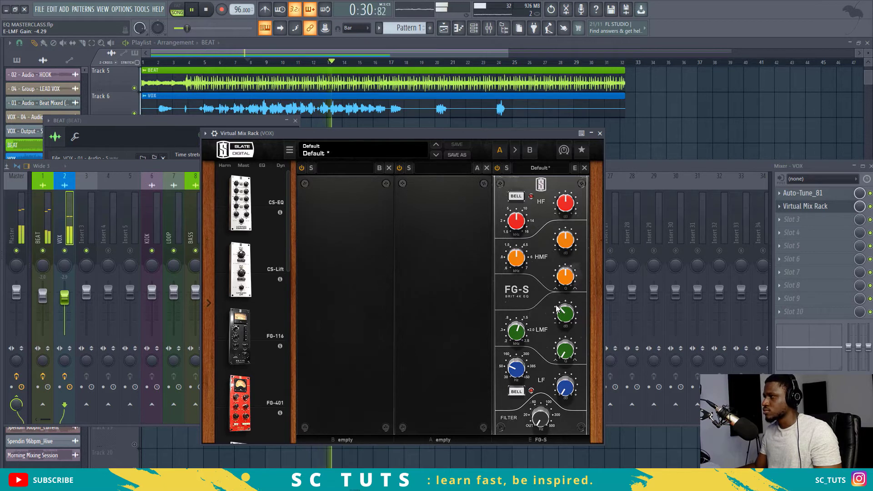
key("space")
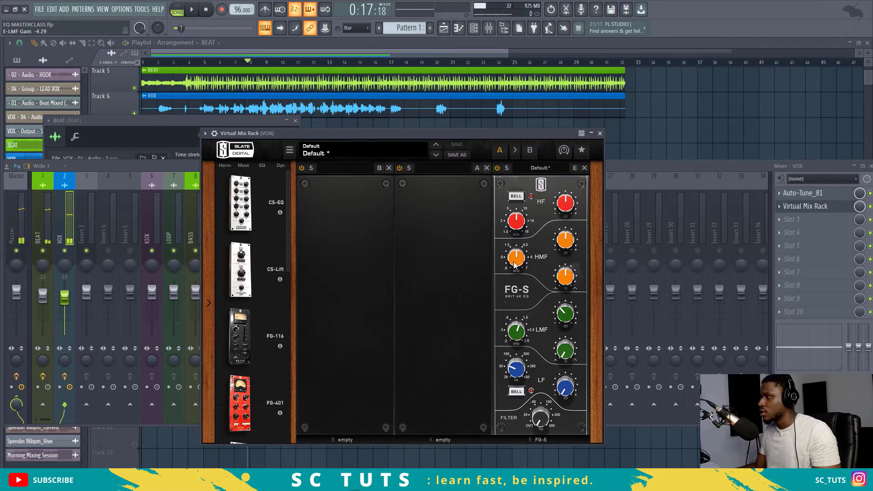
Set the FG-S HMF Q to 2.50, boost the HMF gain strongly, and sweep the HMF frequency downward during playback
mouse_move(517, 262)
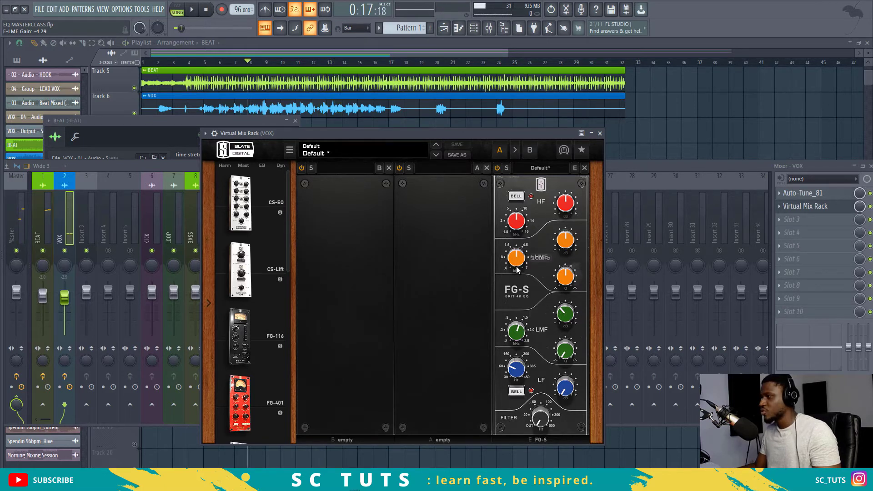
left_click_drag(517, 269, 516, 238)
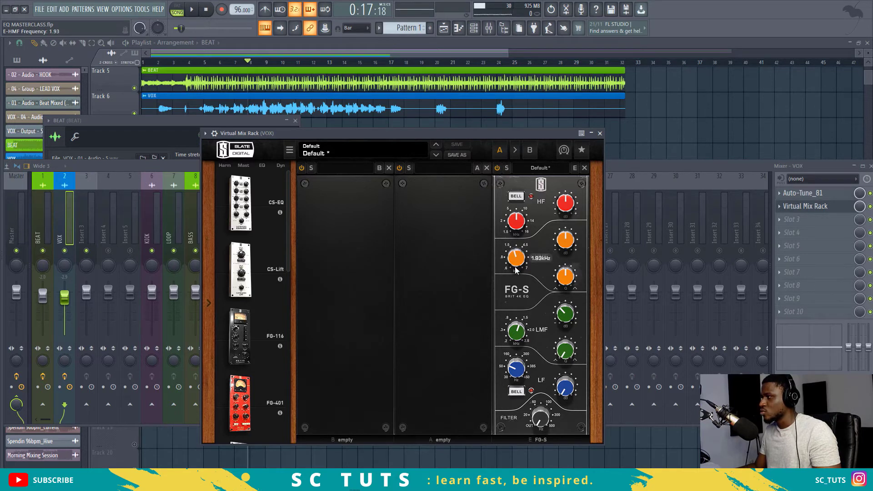
left_click_drag(565, 241, 575, 199)
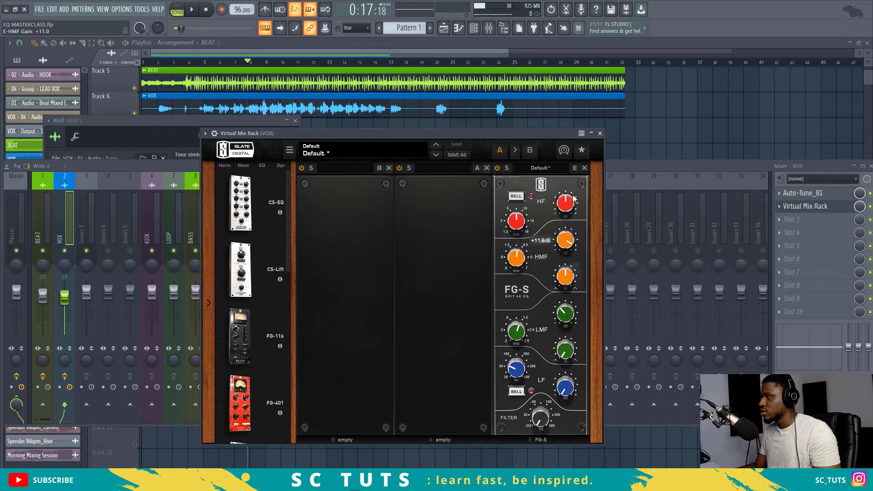
left_click_drag(566, 278, 552, 318)
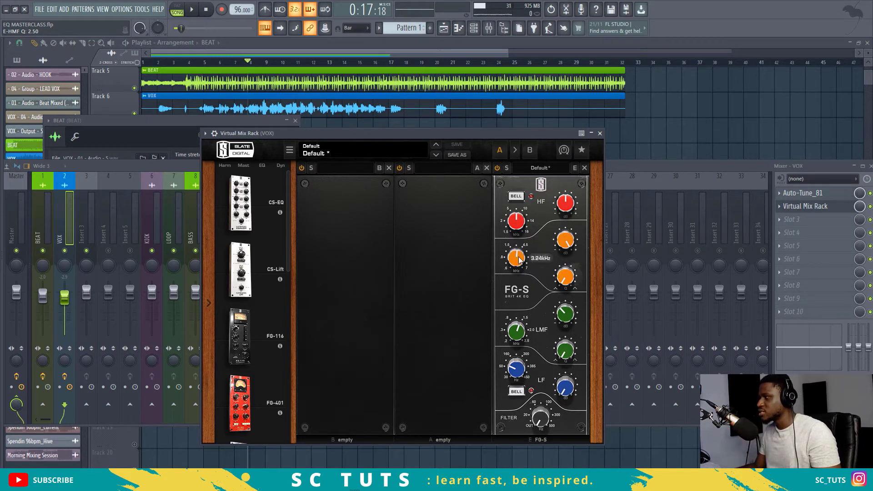
key("space")
mouse_move(518, 272)
left_mouse_down()
mouse_move(522, 245)
mouse_move(519, 269)
left_mouse_up()
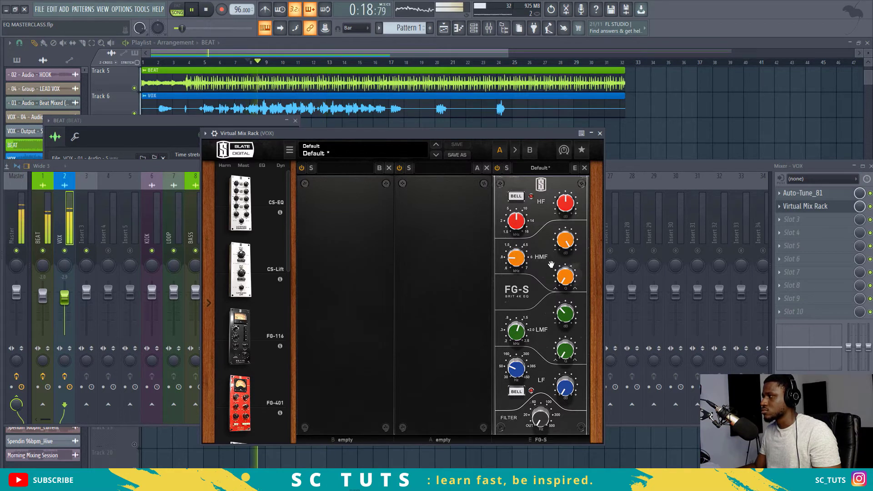
key("space")
Lower the FG-S HMF gain to a slight cut and audition the vocal with the beat
left_click_drag(566, 243, 566, 248)
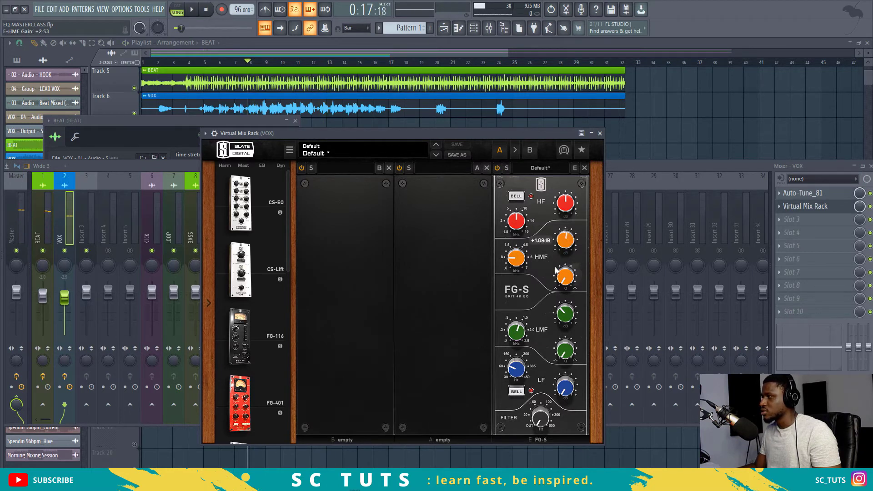
key("space")
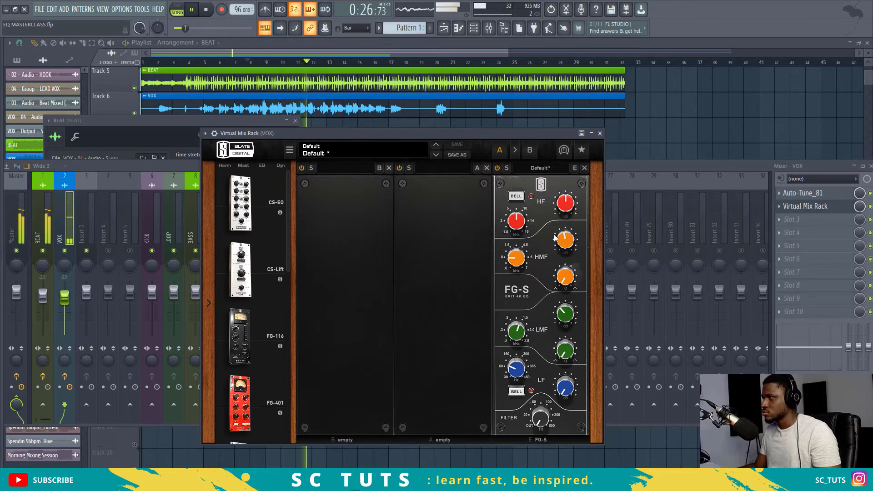
key("space")
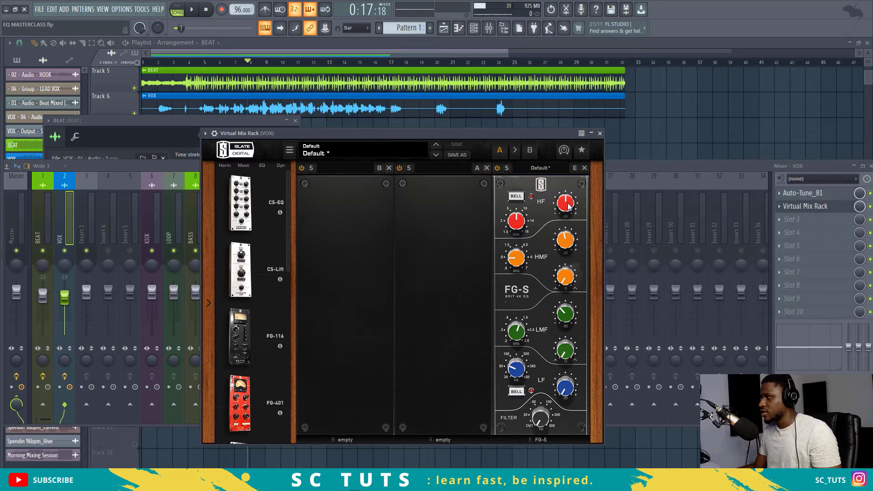
Cut the FG-S HF gain to -1.97 dB while auditioning the vocal with the beat
left_click_drag(563, 204, 564, 207)
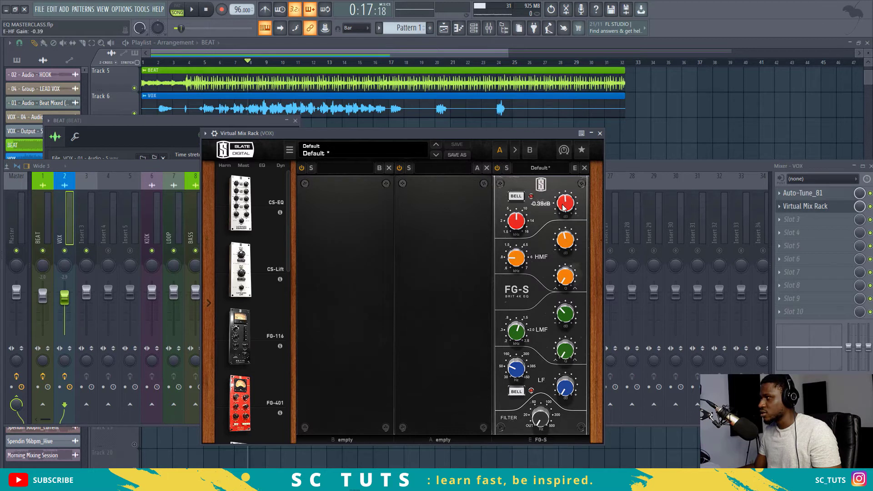
key("space")
scroll(562, 207, "down", 3)
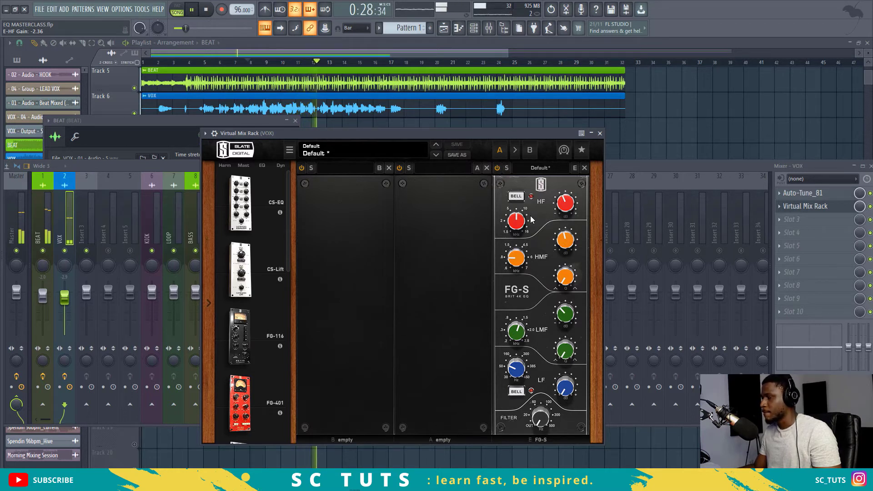
mouse_move(524, 220)
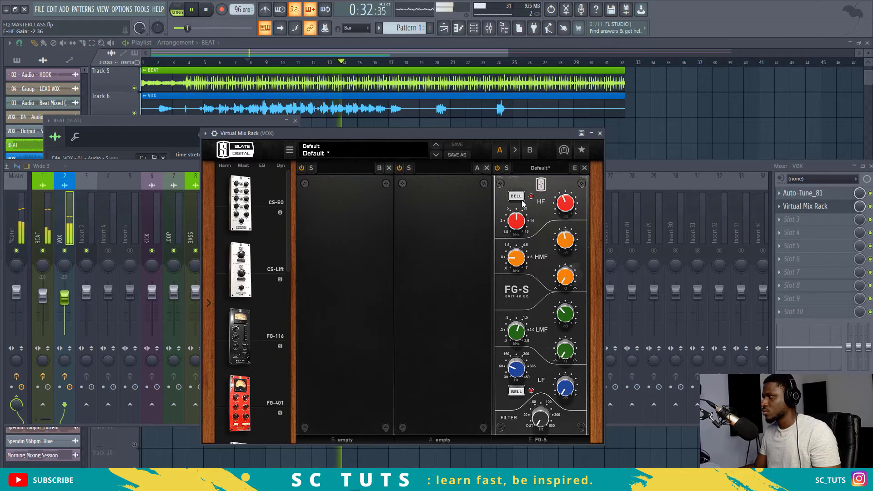
scroll(561, 207, "up", 2)
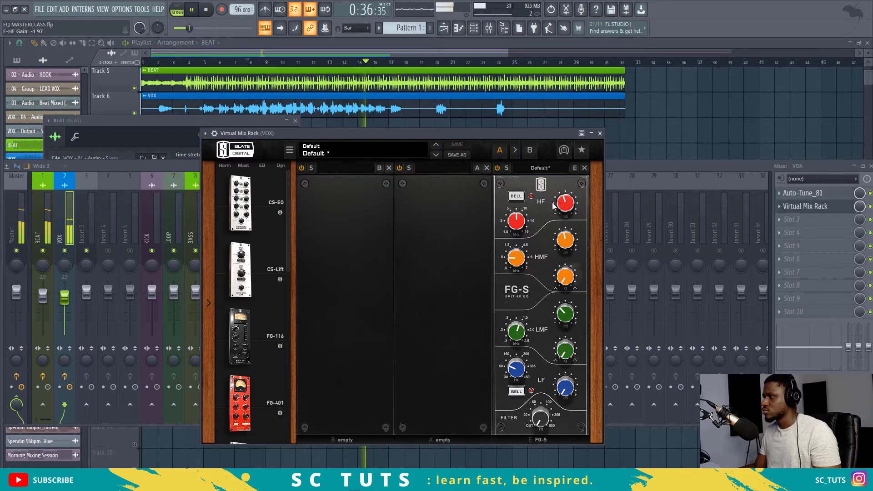
key("space")
Add a second FG-S module to the rack after the existing FG-S
scroll(257, 372, "down", 5)
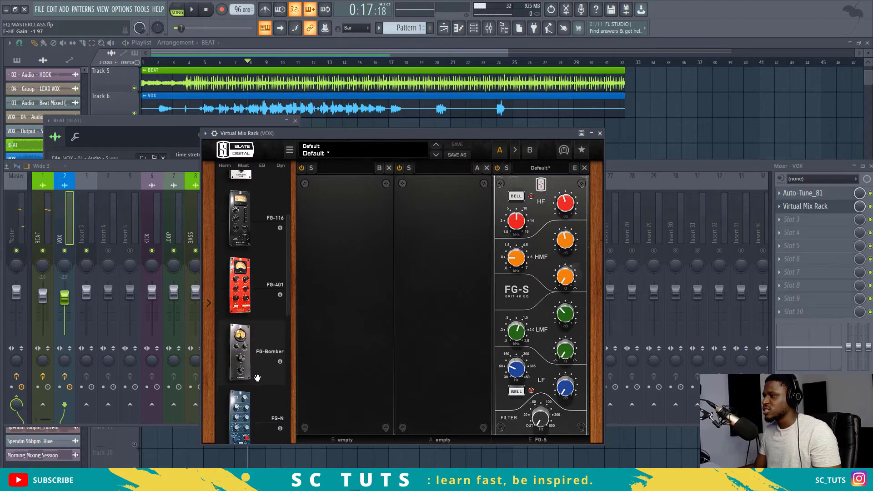
scroll(256, 373, "down", 2)
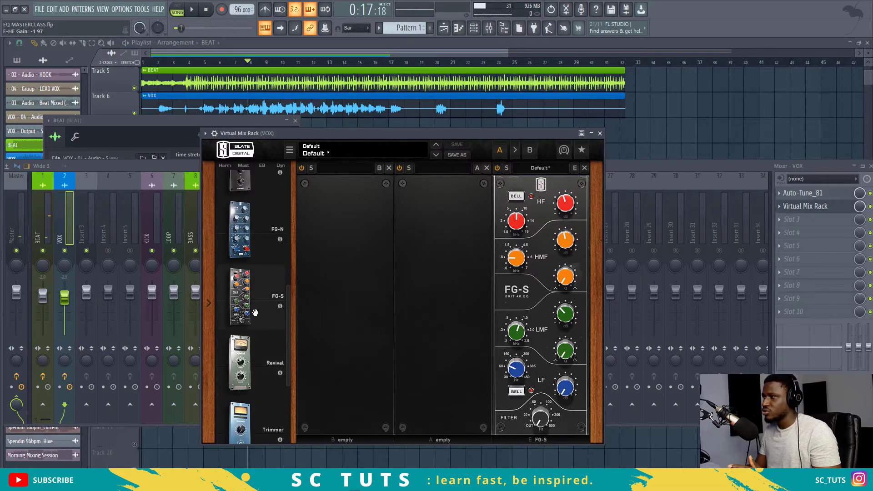
left_click_drag(253, 310, 527, 260)
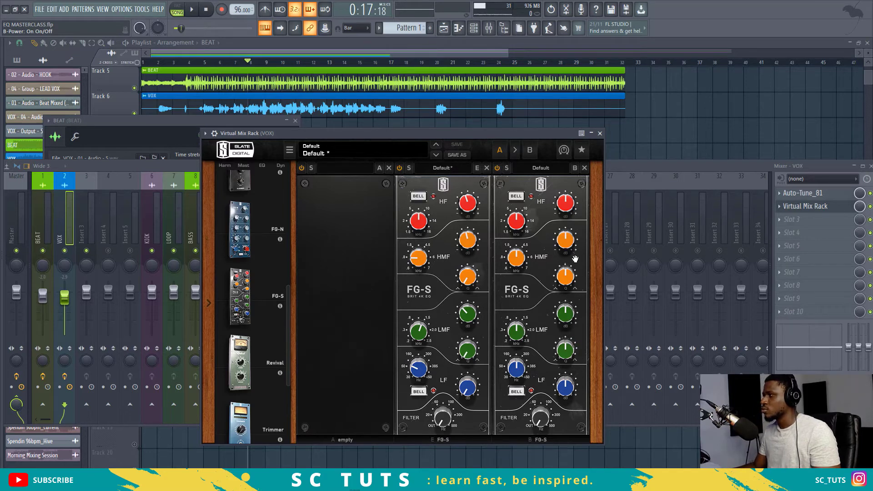
Boost the second FG-S's HMF gain to +2.23 dB while auditioning the vocal with the beat
mouse_move(565, 245)
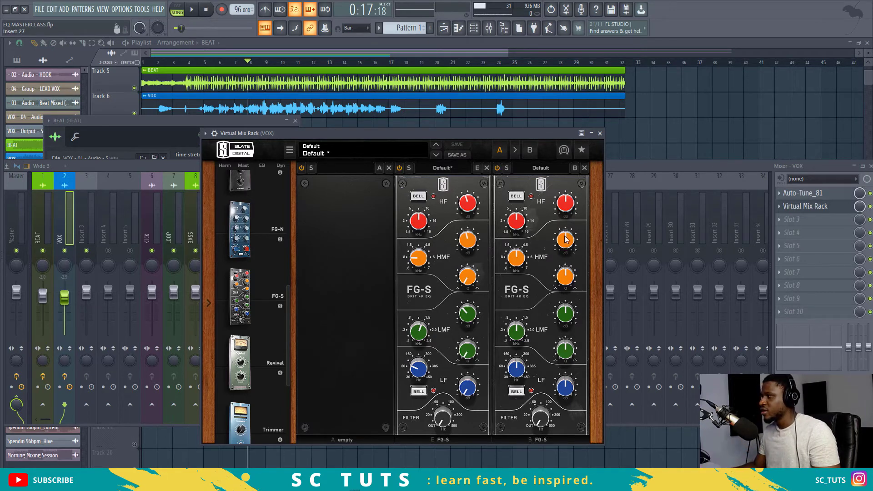
scroll(566, 240, "up", 1)
key("space")
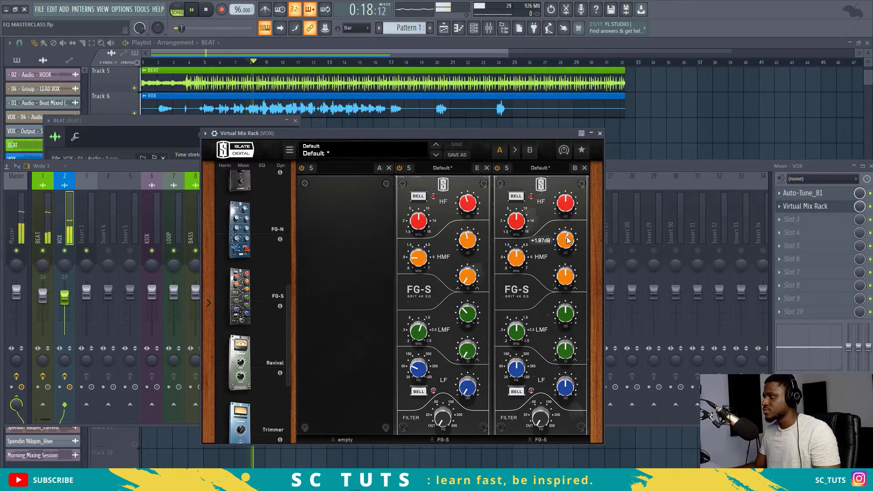
scroll(568, 237, "up", 1)
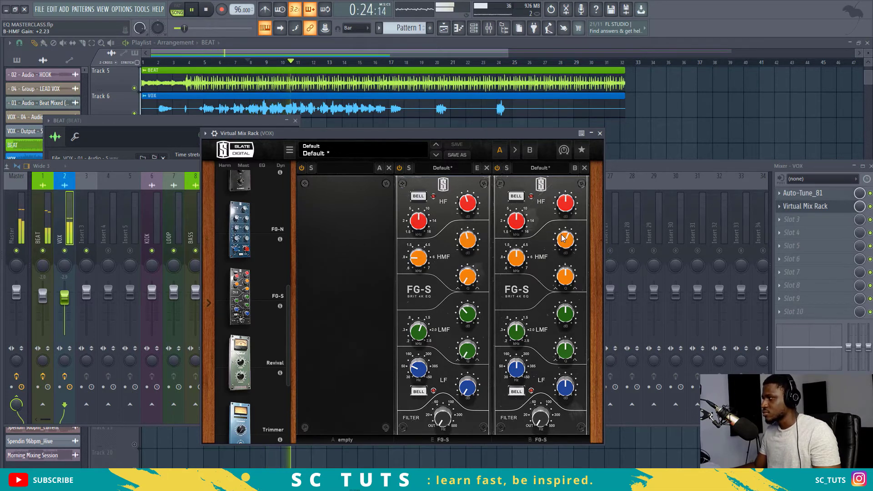
key("space")
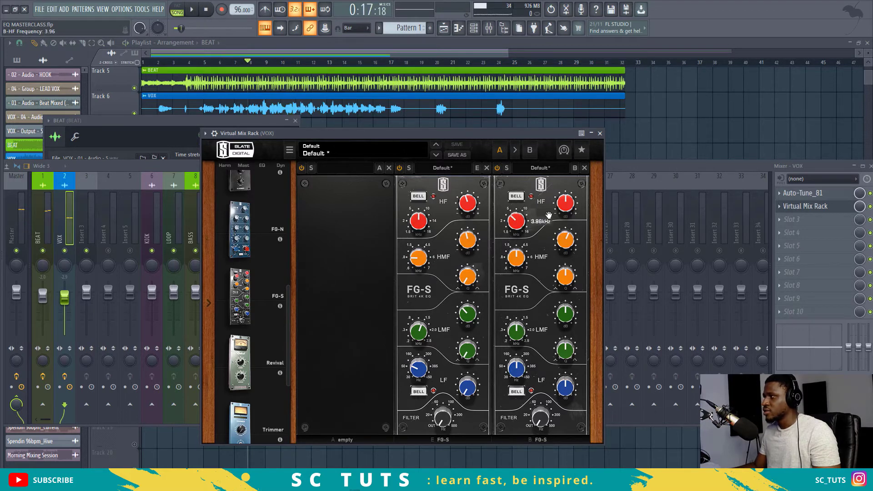
Boost the second FG-S's HF gain slightly and tune its HF frequency to the low end of the range, auditioning the vocal
mouse_move(572, 207)
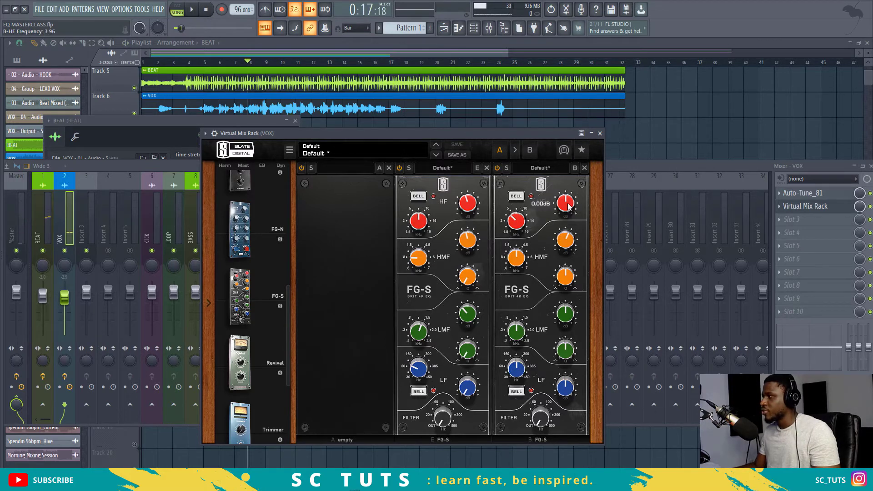
left_click_drag(568, 205, 568, 202)
key("space")
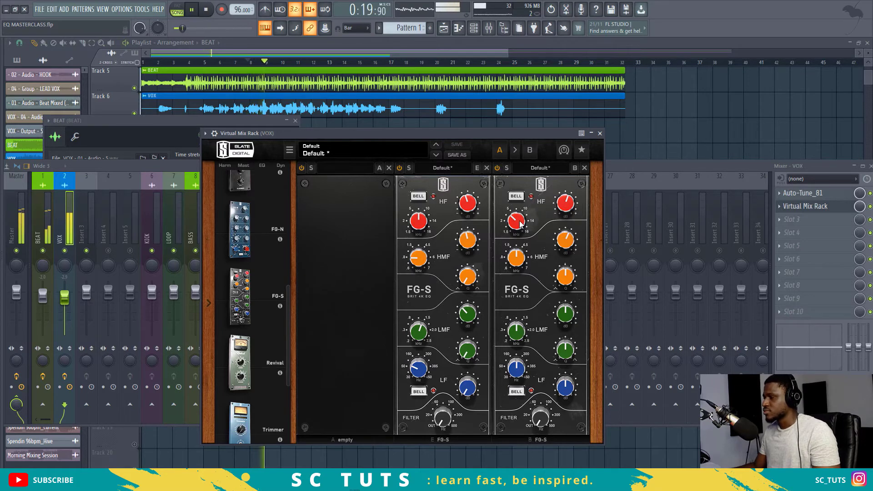
key("space")
mouse_move(516, 229)
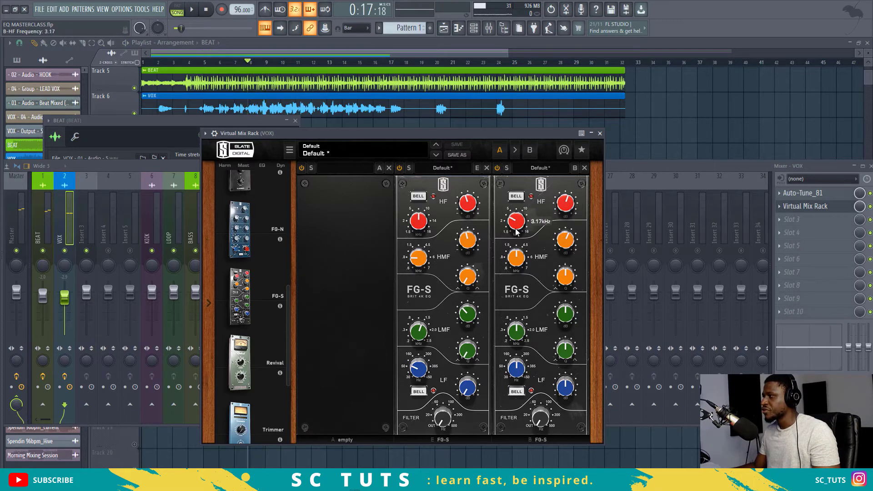
left_click_drag(515, 230, 520, 226)
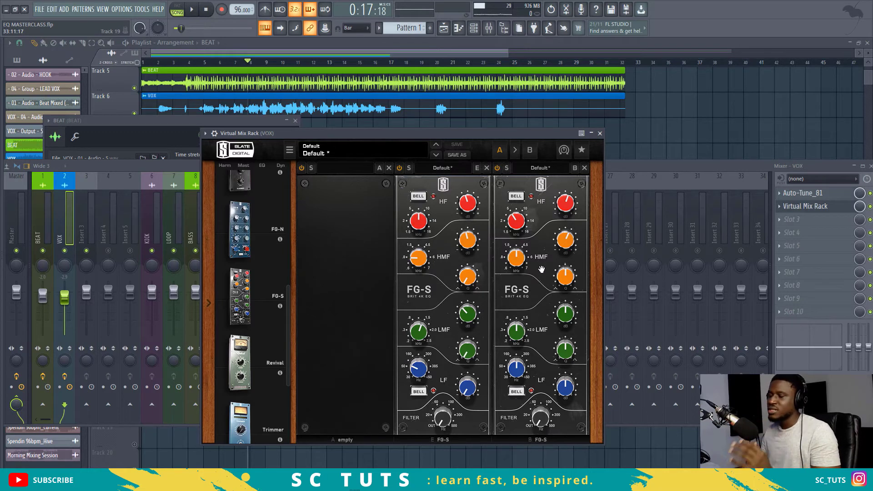
Play the vocal with the beat to evaluate the combined cuts and boosts of both FG-S modules
key("space")
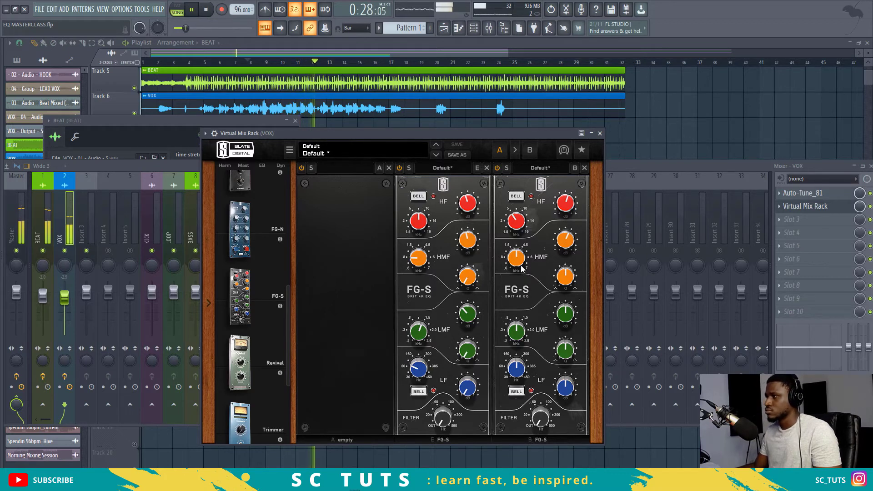
mouse_move(504, 273)
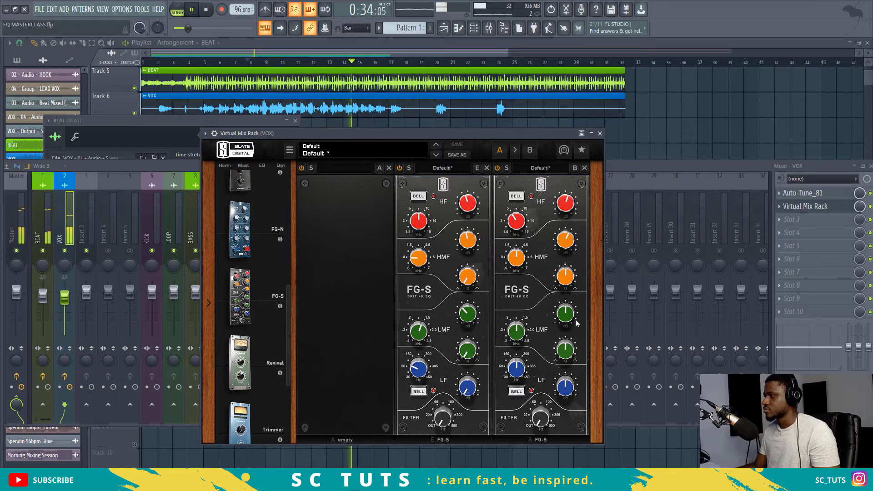
mouse_move(568, 333)
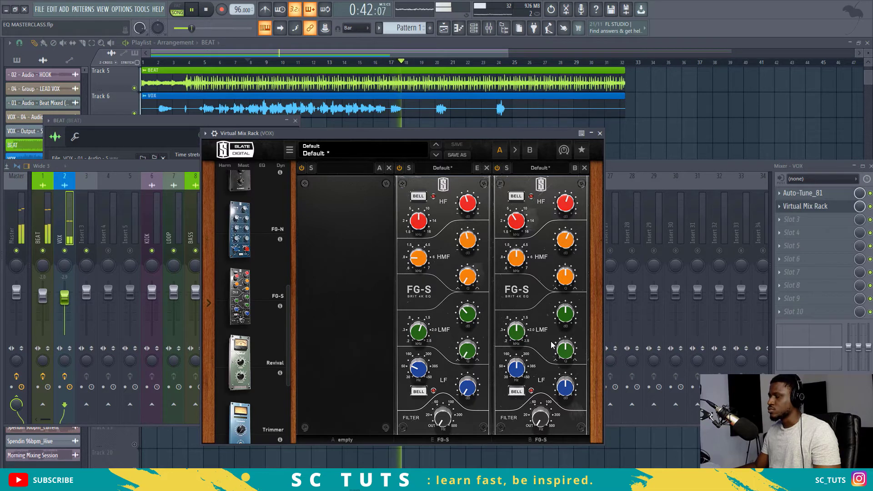
key("space")
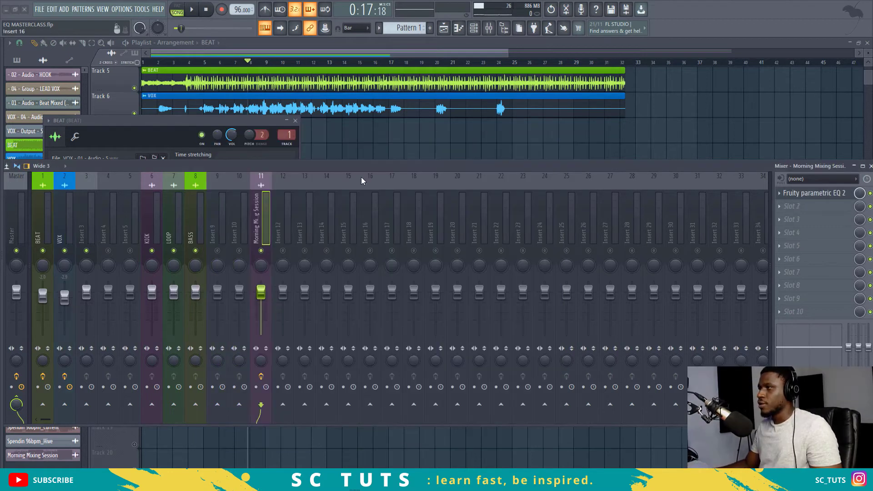
Close the BEAT channel window and replace Virtual Mix Rack on the VOX track with WaveShell1-VST 10.0
left_click(296, 121)
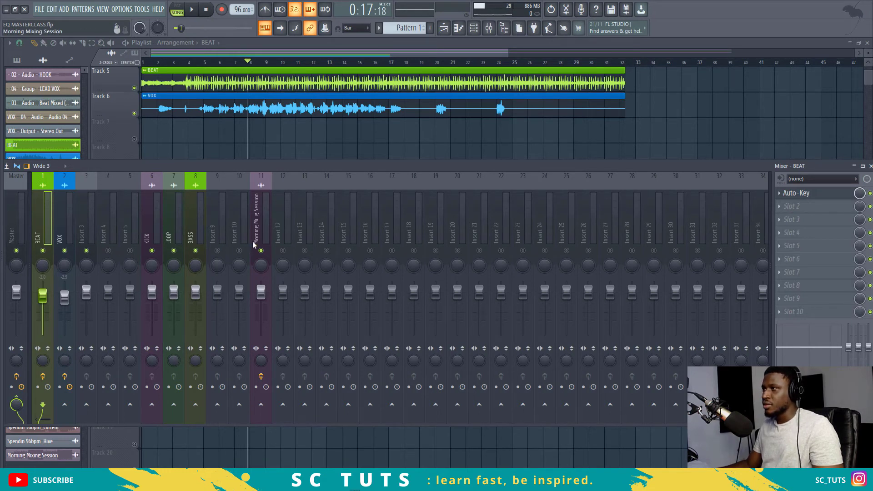
left_click(59, 231)
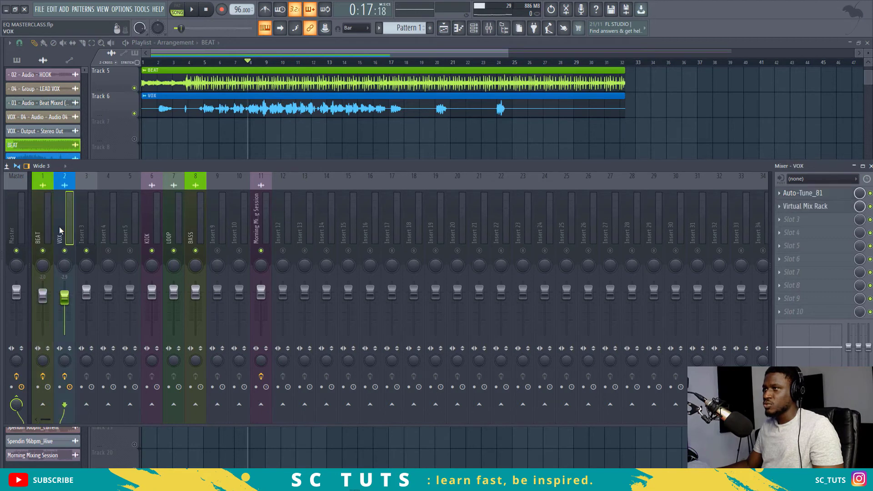
left_click(779, 206)
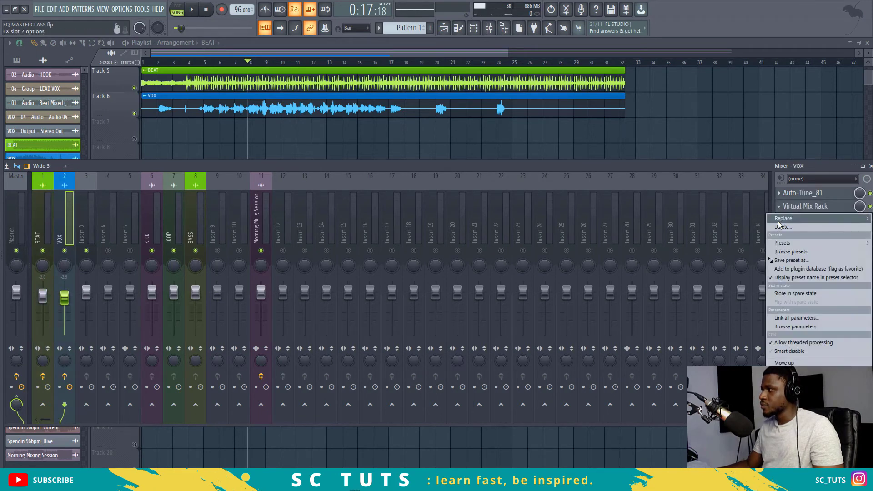
mouse_move(784, 218)
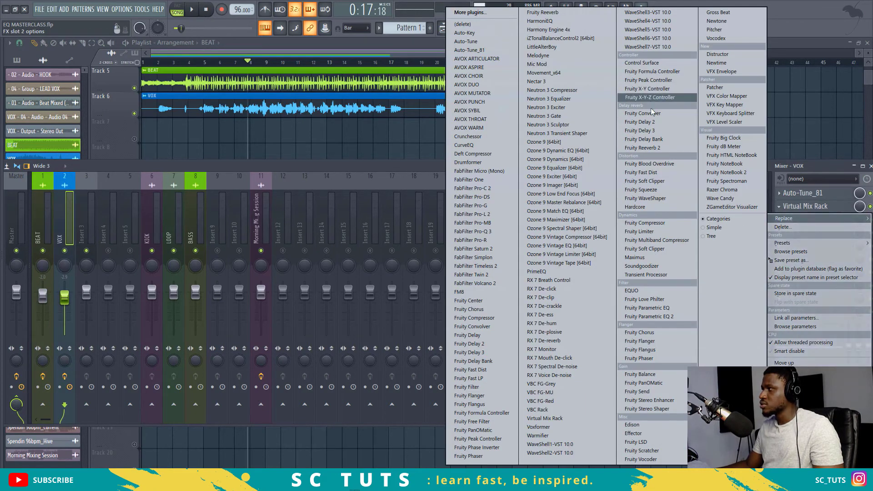
left_click(558, 445)
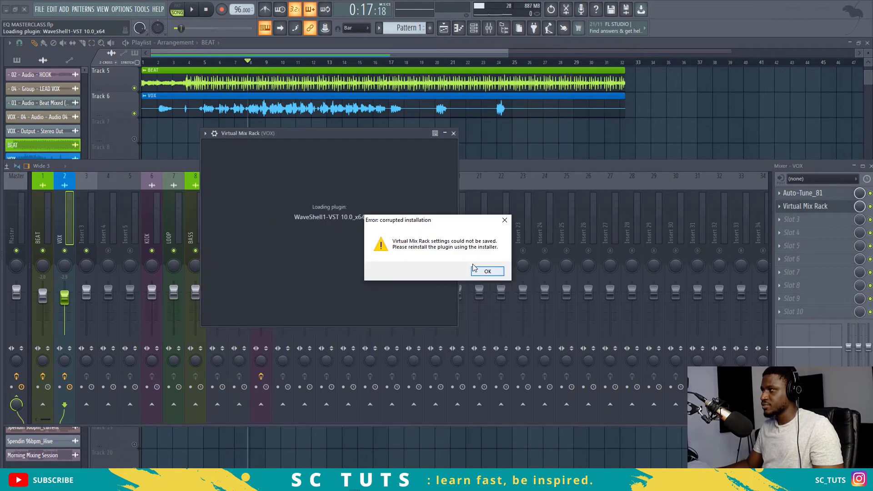
left_click(485, 272)
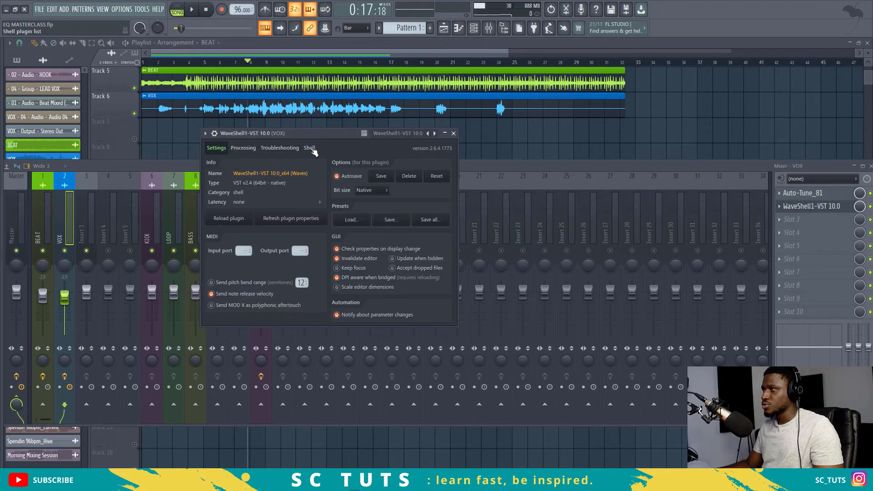
Load GEQ Modern Stereo from the WaveShell plugin list
left_click(310, 148)
left_click(245, 195)
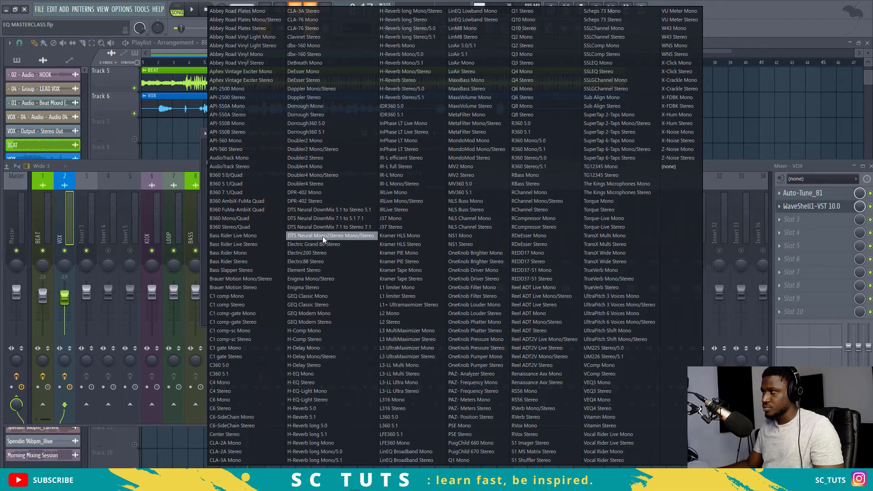
left_click(310, 321)
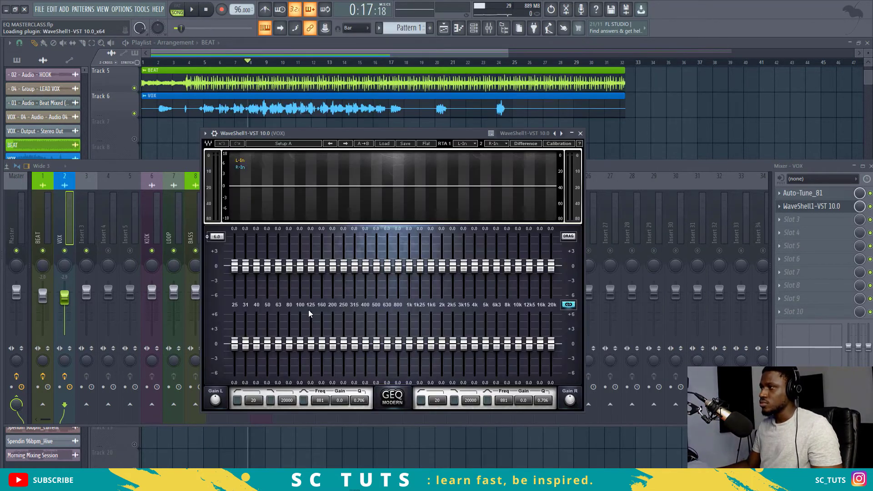
Reposition the GEQ Modern window and play the song to examine the vocal's spectrum in its analyzer
left_click_drag(313, 132, 357, 142)
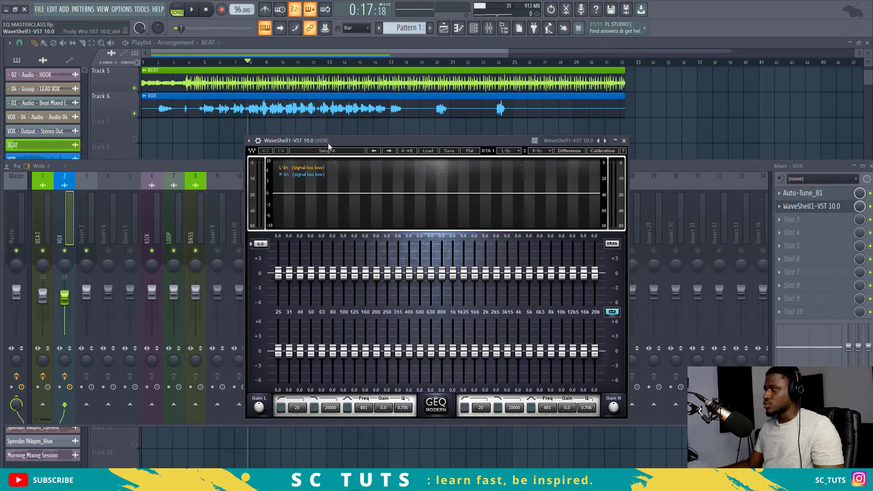
left_click_drag(329, 142, 323, 166)
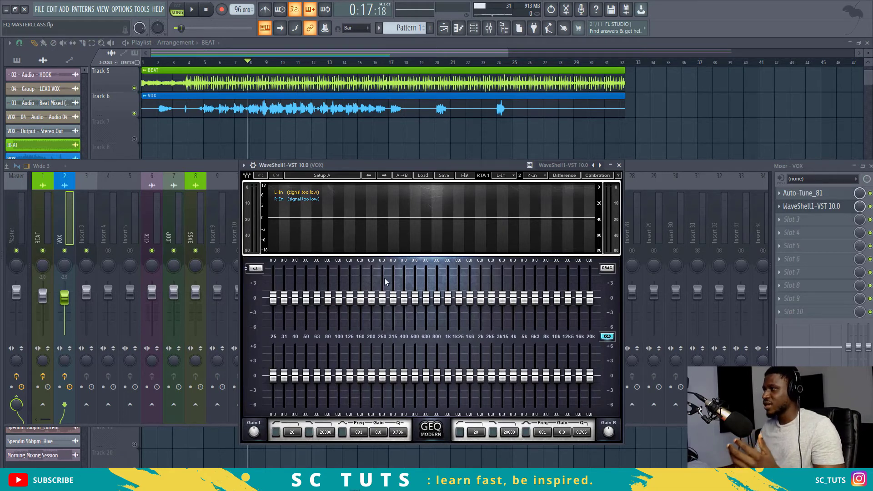
left_click_drag(332, 165, 346, 209)
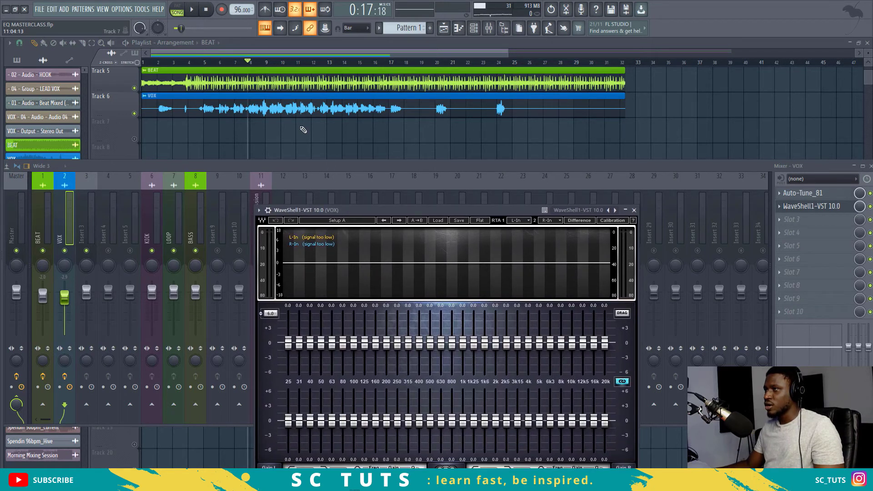
key("space")
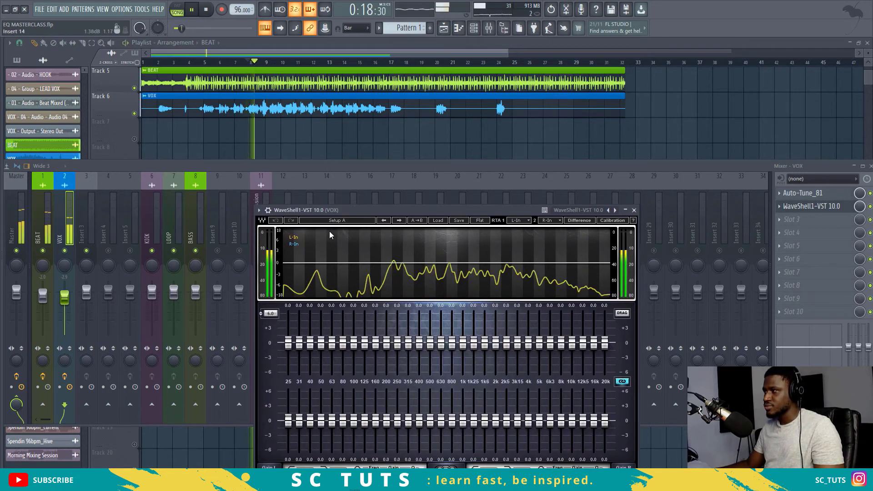
left_click_drag(346, 211, 334, 161)
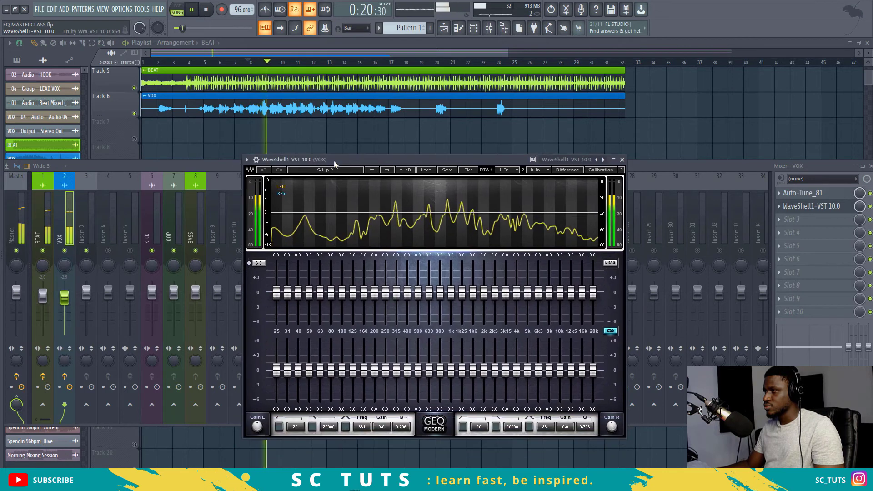
key("space")
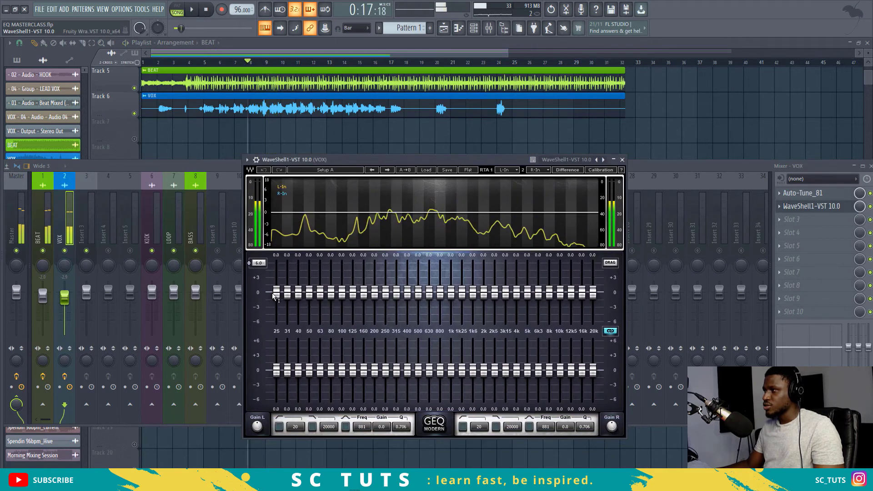
Cut the GEQ's 25, 31, 40 and 50 Hz bands to -6 dB, listening during playback
left_click_drag(276, 292, 288, 322)
key("space")
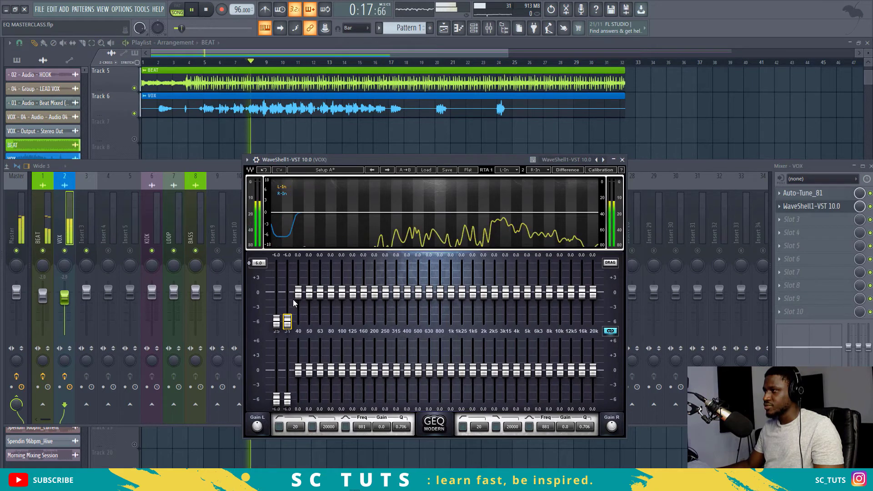
left_click_drag(298, 292, 298, 321)
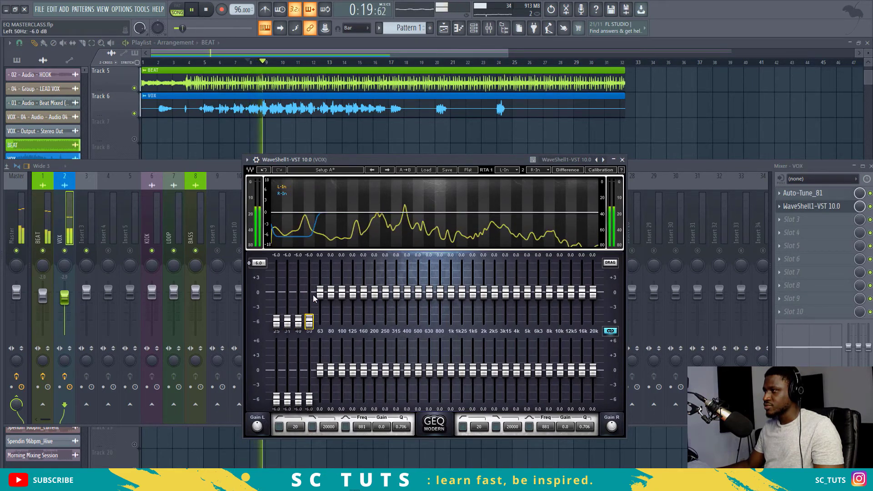
left_click_drag(309, 292, 310, 322)
Cut the GEQ's 63, 80, 100, 125 and 160 Hz bands to -6 dB and restart playback
left_click_drag(321, 363, 320, 399)
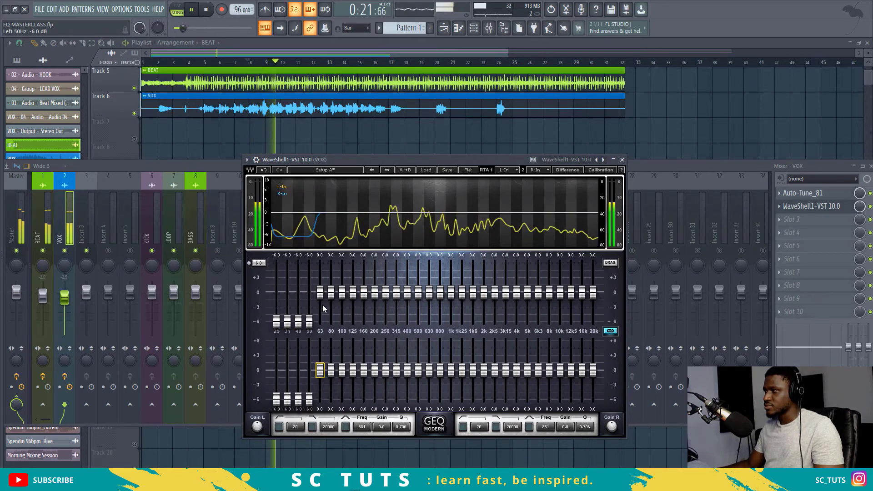
key("space")
left_click_drag(330, 292, 342, 322)
left_click_drag(353, 292, 358, 314)
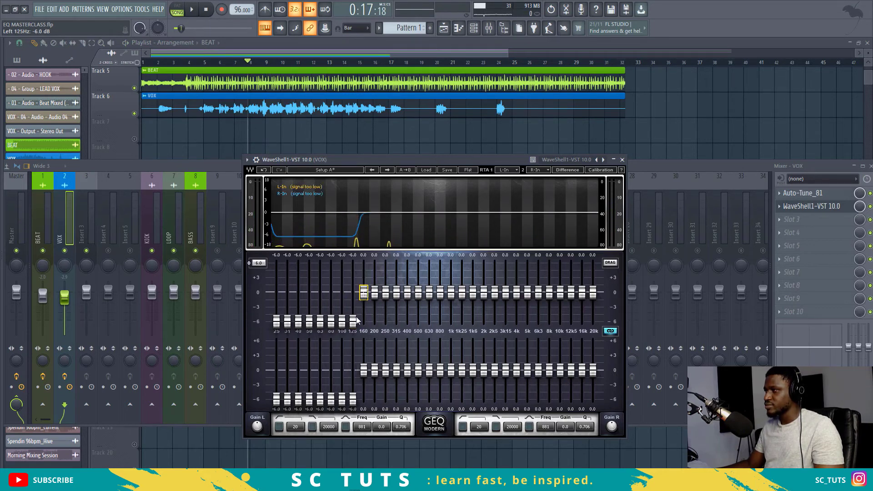
key("Tab")
left_click(356, 292)
left_click_drag(363, 292, 363, 321)
key("space")
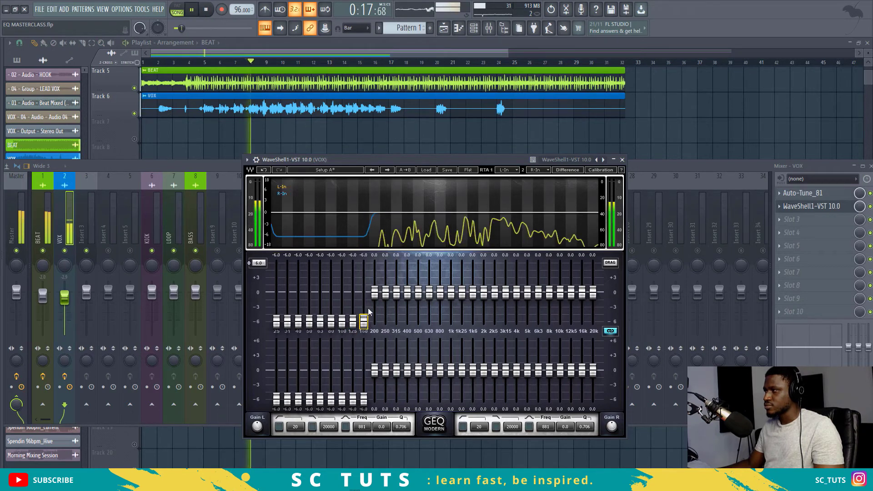
Cut the GEQ's 200, 250, 315, 400, 500 and 630 Hz bands to -6 dB while the vocal plays
left_click_drag(374, 291, 375, 323)
left_click(385, 292)
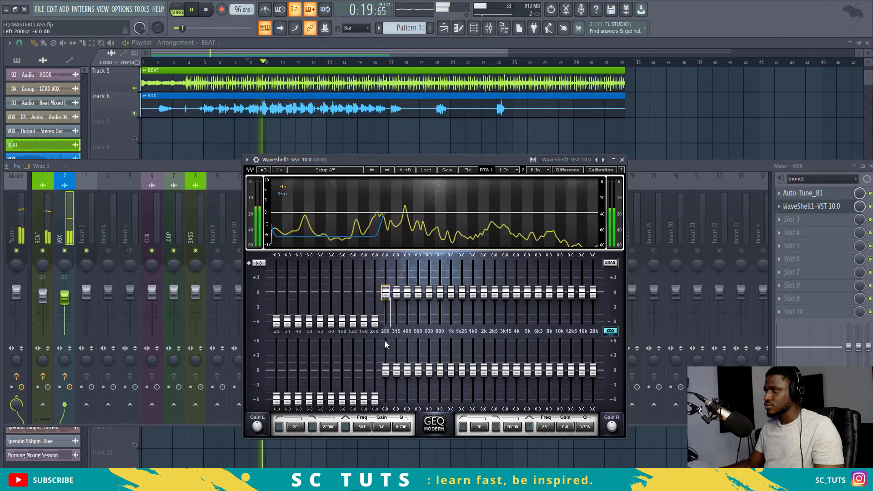
left_click_drag(385, 293, 385, 322)
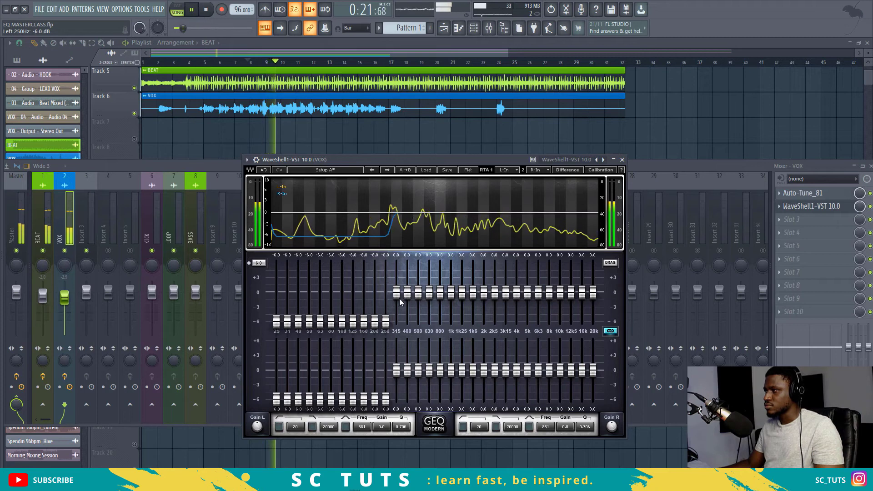
left_click_drag(396, 292, 396, 321)
left_click_drag(407, 292, 407, 291)
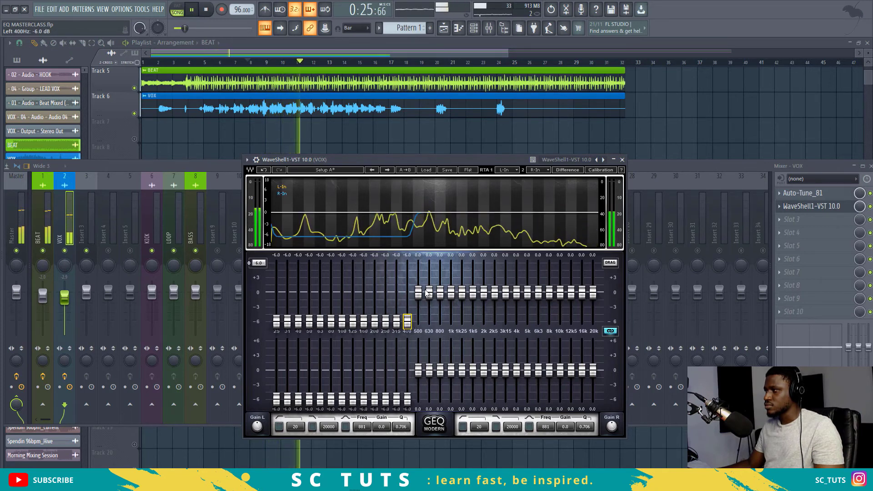
left_click_drag(407, 291, 407, 322)
left_click_drag(418, 292, 417, 322)
left_click_drag(429, 292, 429, 321)
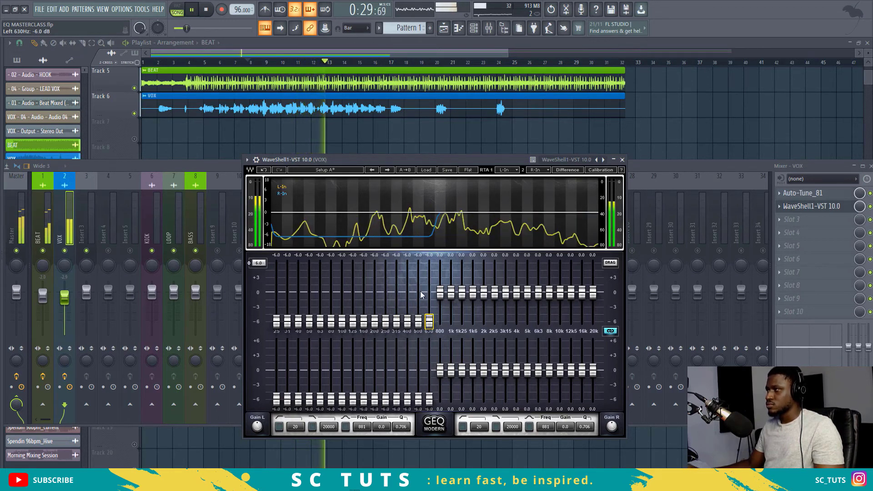
Stop playback and reset all GEQ Modern bands to flat
key("space")
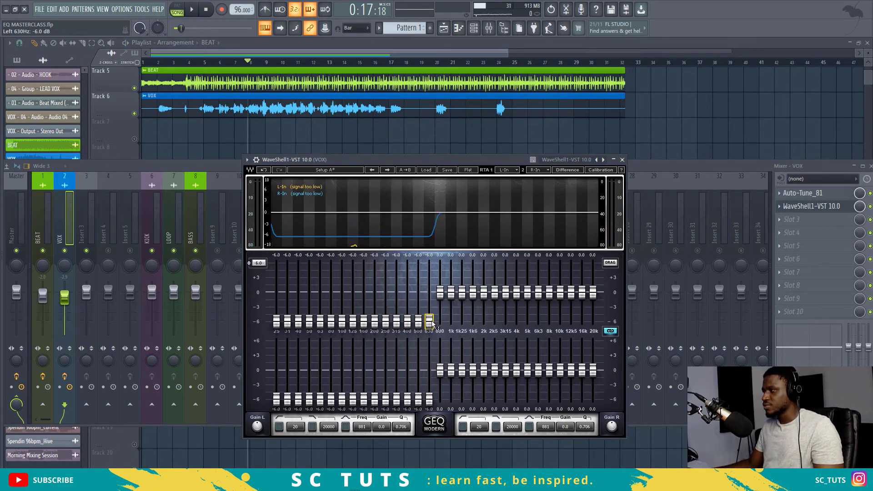
scroll(429, 321, "up", 10)
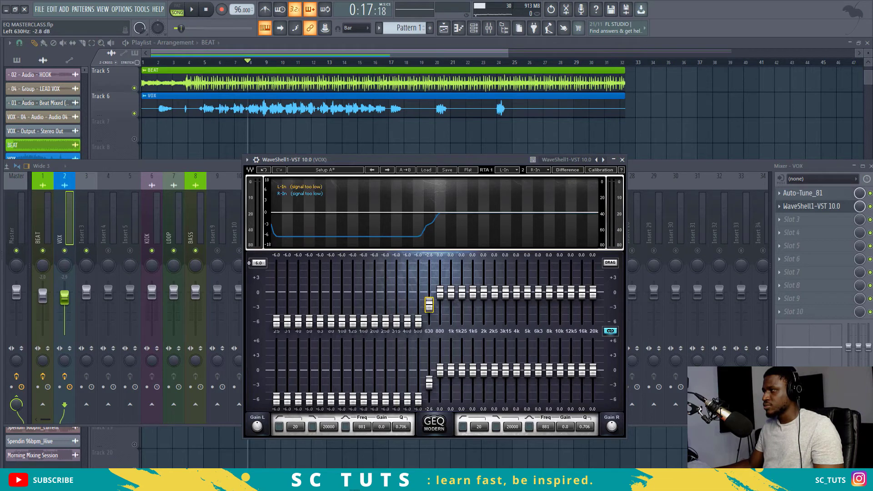
scroll(417, 321, "up", 10)
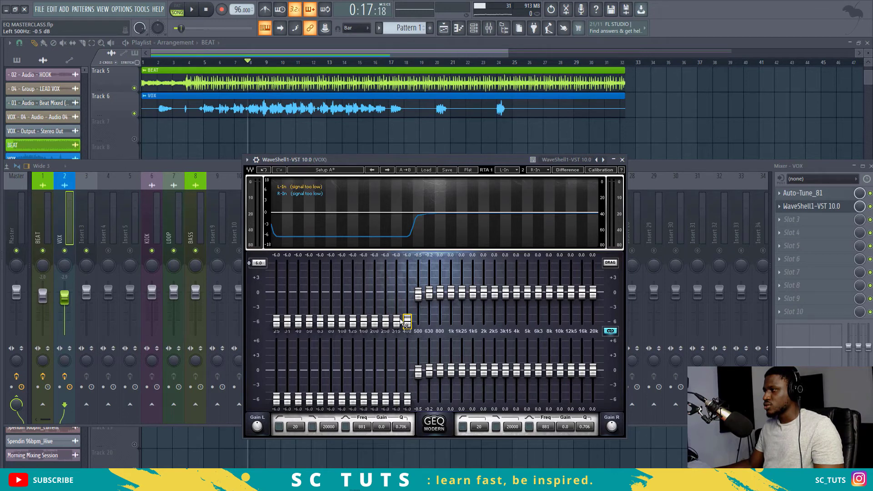
scroll(406, 321, "up", 10)
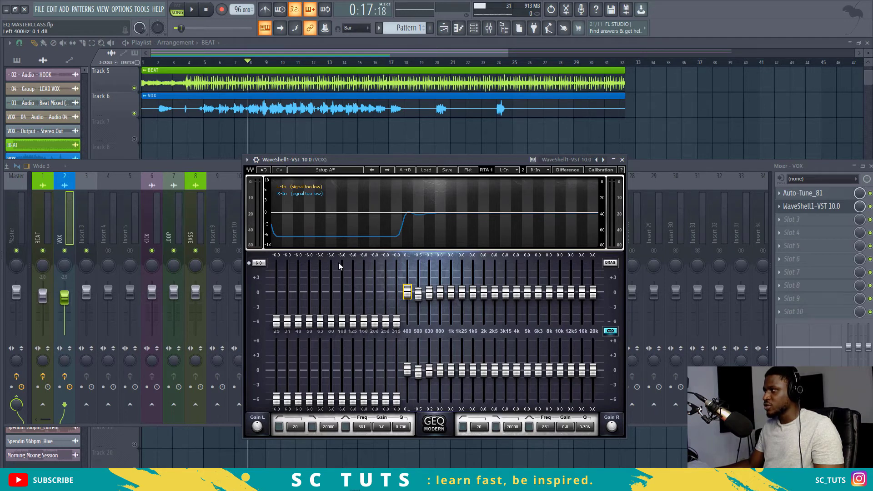
left_click(468, 170)
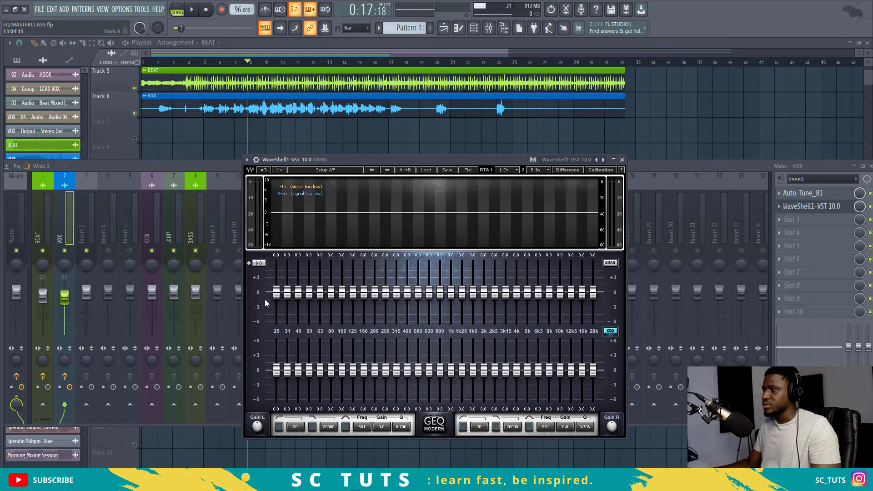
Cut the GEQ's 25, 31, 40, 50, 63 and 80 Hz bands to -6 dB and start playback
left_click_drag(277, 294, 321, 321)
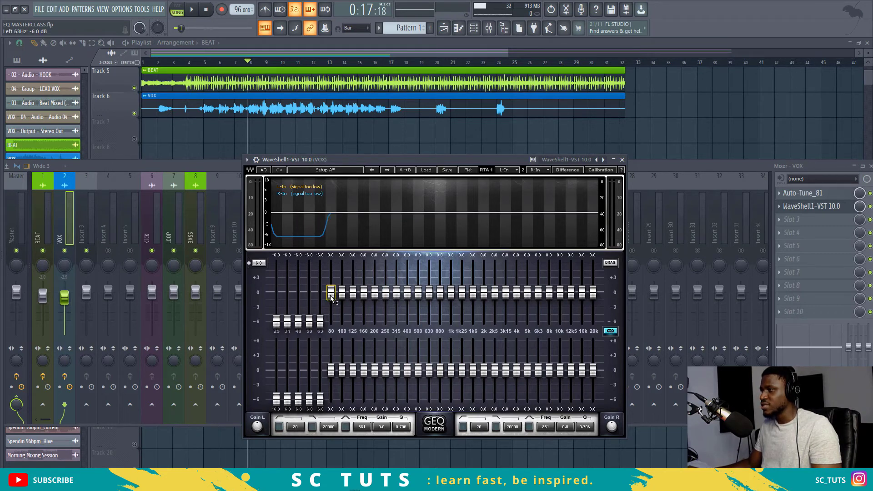
left_click_drag(330, 293, 331, 321)
key("space")
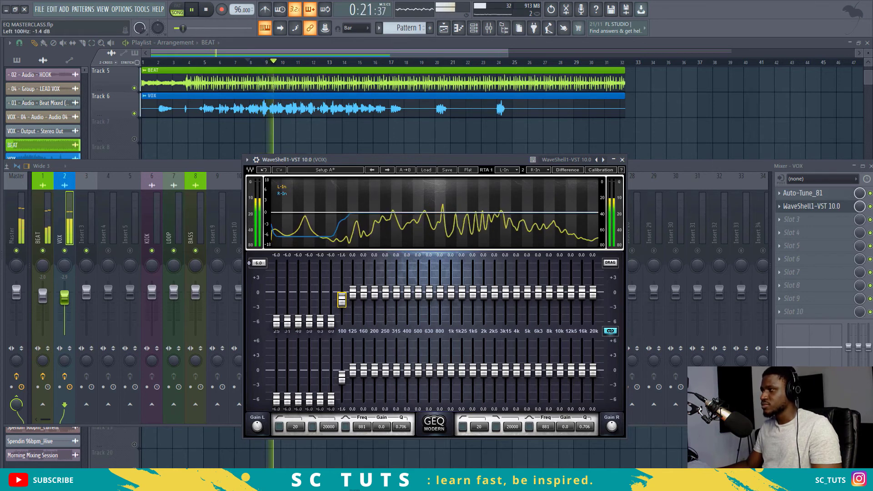
Lower the GEQ's 100 Hz band to -2.9 dB and replay the section to audition the low cut
left_click_drag(344, 295, 341, 306)
key("space")
key("space")
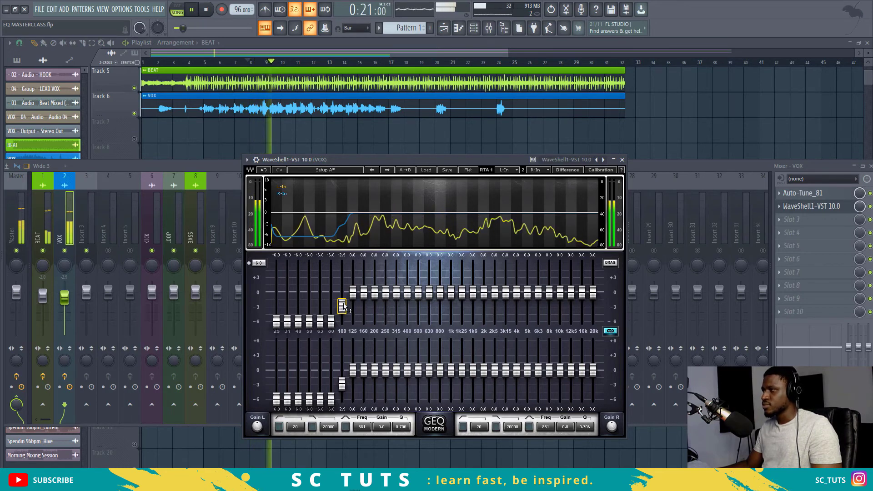
key("space")
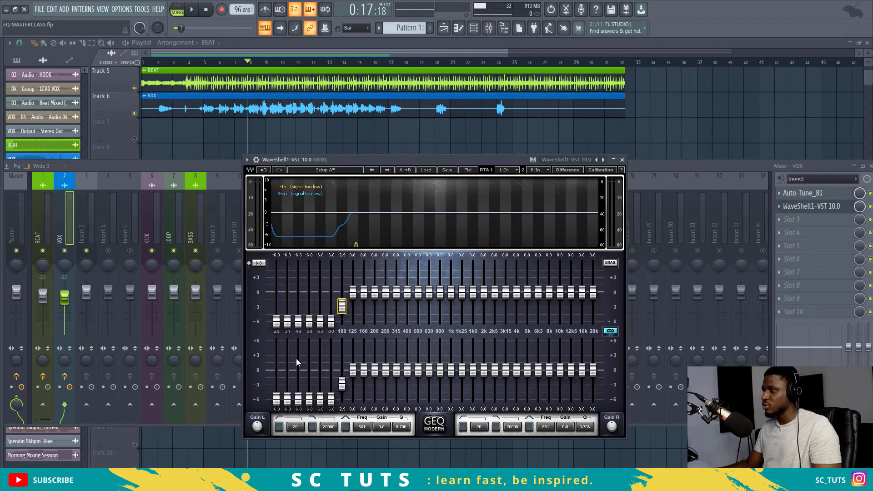
key("space")
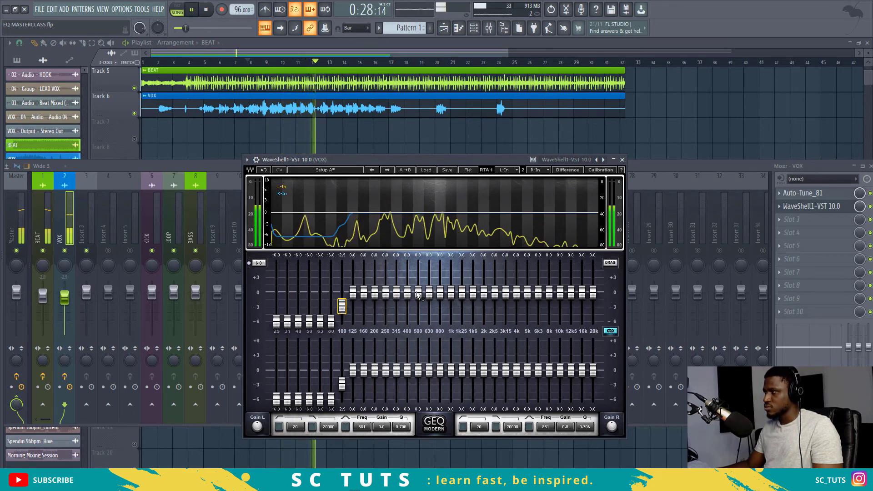
key("space")
Boost the GEQ's 800 Hz band to 6 dB and replay the section to audition that frequency
left_click(417, 292)
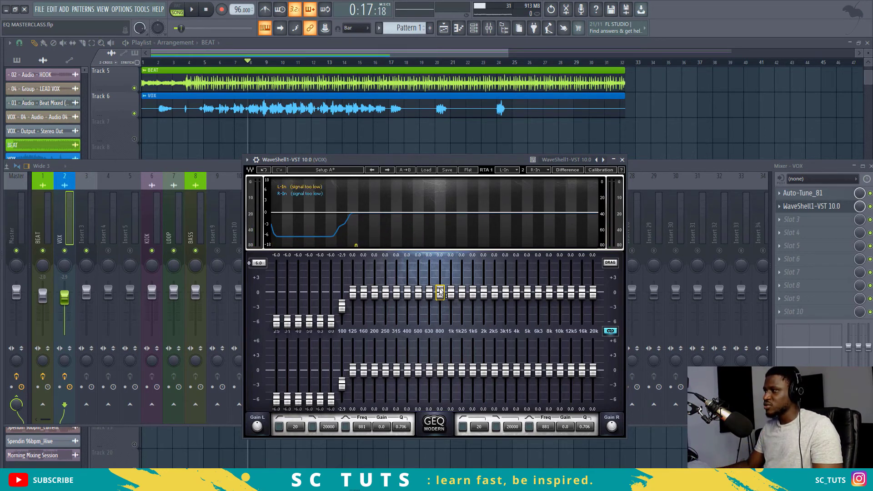
left_click_drag(440, 292, 440, 263)
key("space")
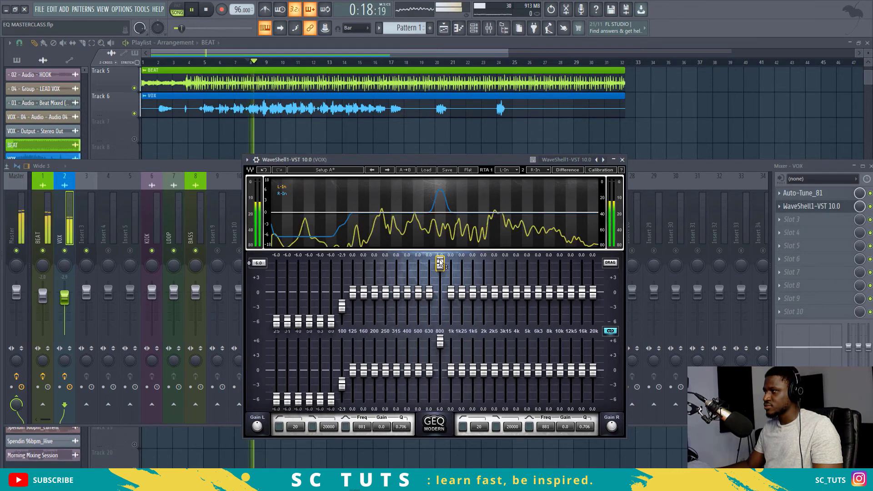
key("space")
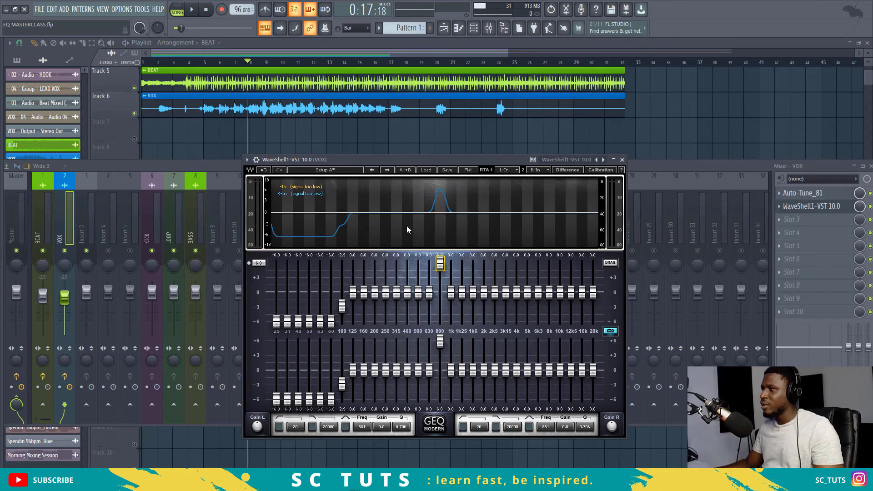
left_click_drag(440, 263, 440, 263)
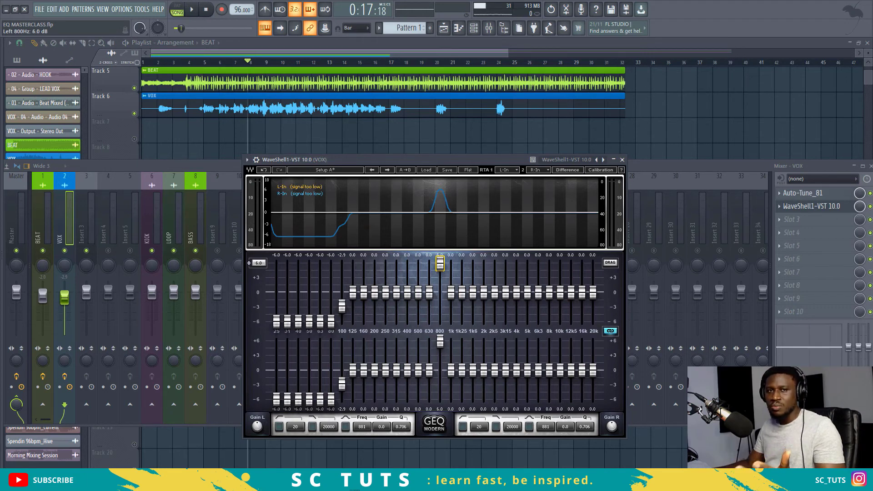
key("space")
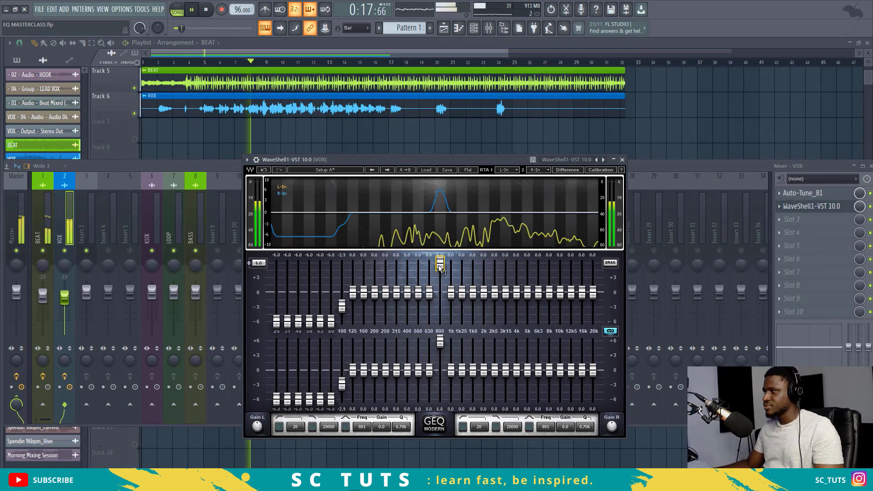
Move the 6 dB boost from 800 Hz to the 1 kHz band, leaving 800 Hz at 0.2 dB and 1.25 kHz at 0.6 dB, and audition it
mouse_move(440, 269)
left_mouse_down()
mouse_move(439, 290)
mouse_move(451, 263)
mouse_move(451, 293)
mouse_move(462, 263)
mouse_move(462, 296)
mouse_move(451, 285)
mouse_move(451, 263)
left_mouse_up()
key("space")
key("space")
key("space")
key("space")
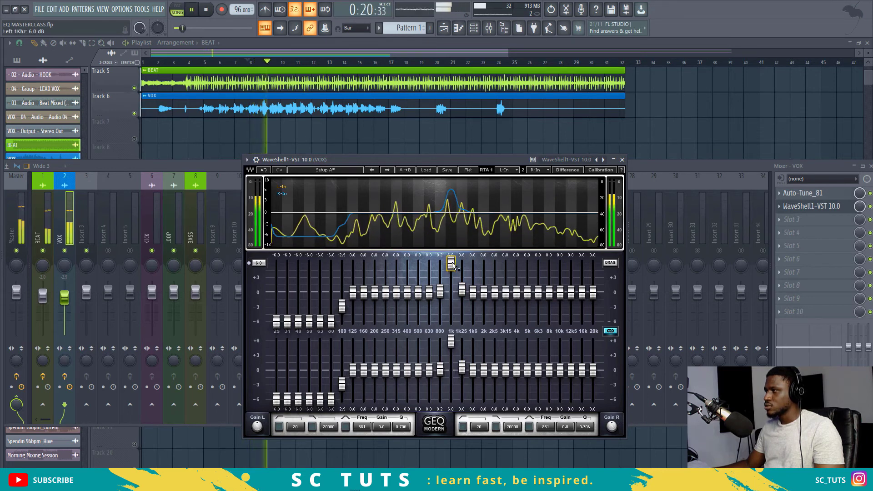
key("space")
Lower the GEQ's 1 kHz band to about -1.3 dB and replay the section to check the vocal
left_click_drag(451, 264, 451, 295)
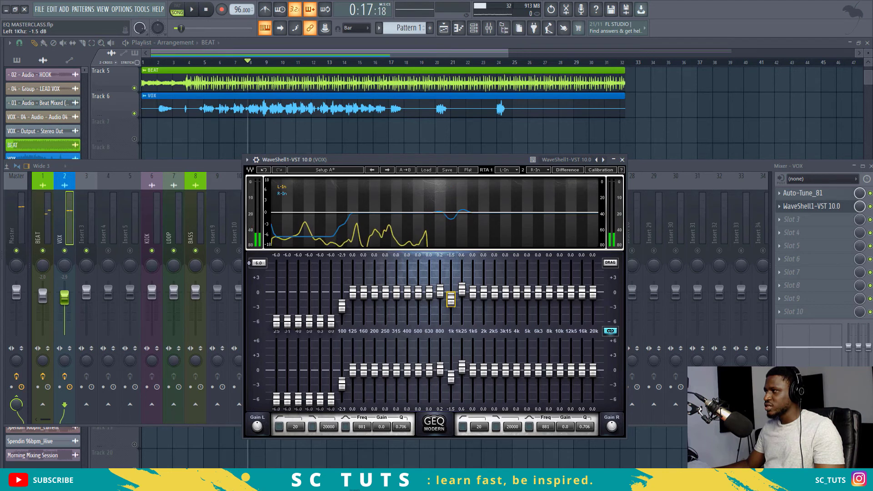
key("space")
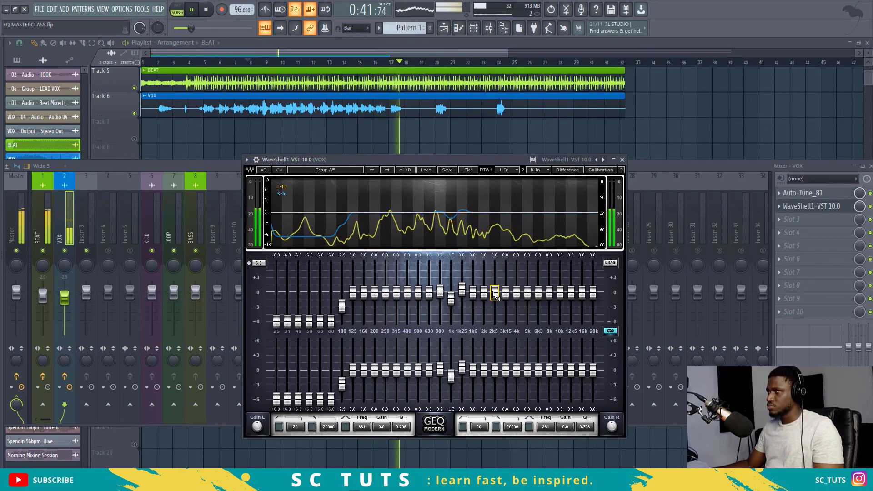
key("space")
key("space")
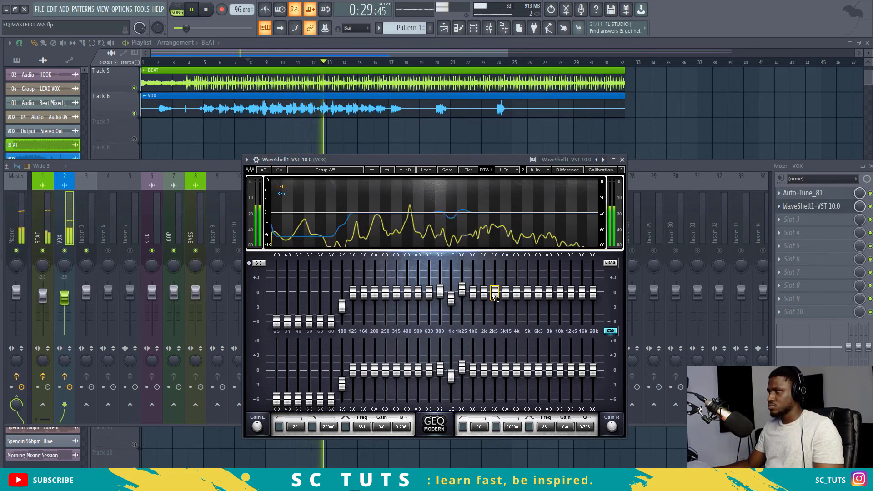
key("space")
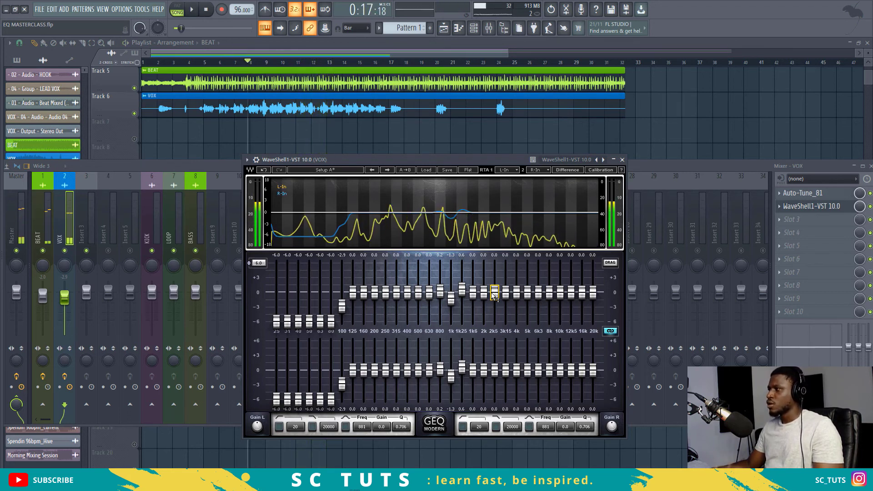
Boost the GEQ's 2.5 kHz band to 6 dB to audition it, and settle it at -1.3 dB
left_click_drag(494, 294, 495, 278)
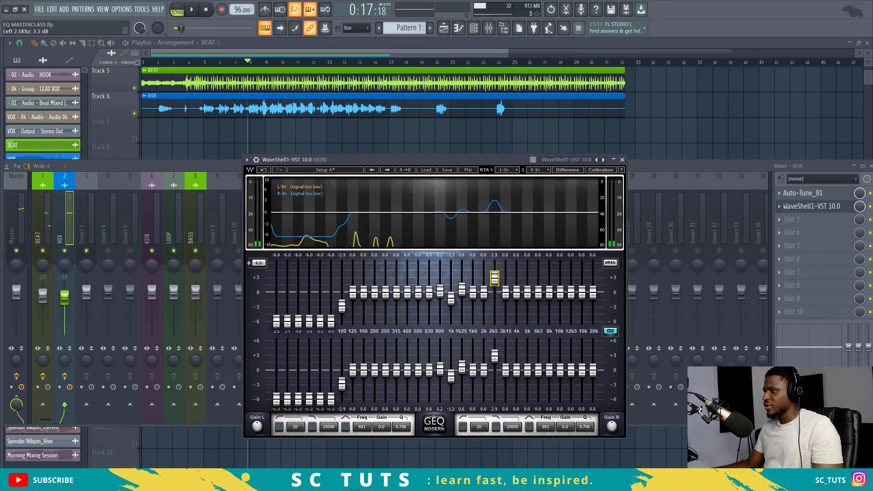
key("space")
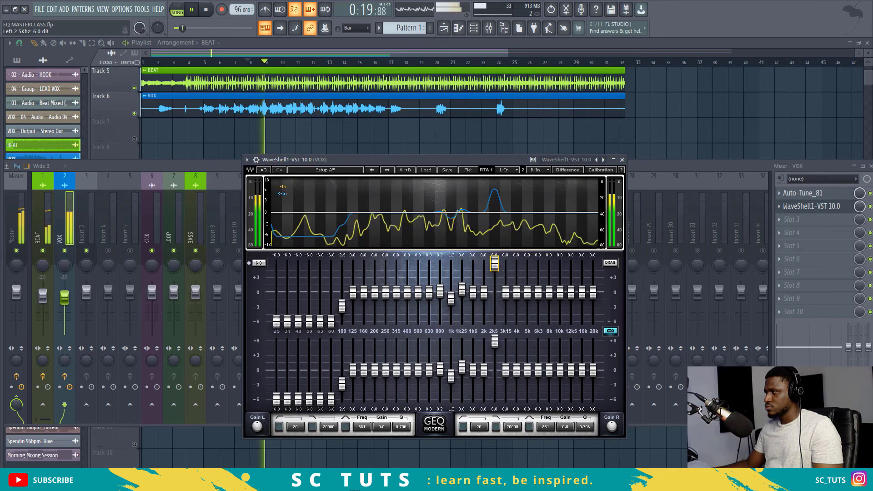
left_click_drag(494, 263, 494, 298)
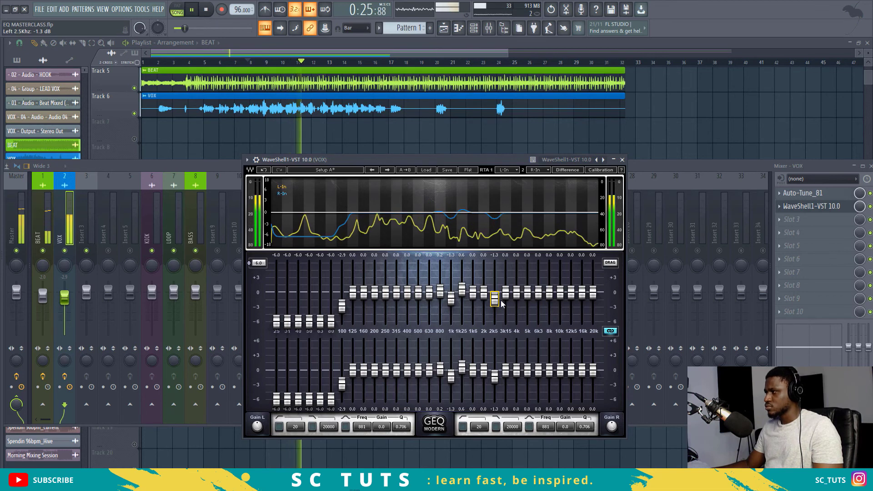
key("space")
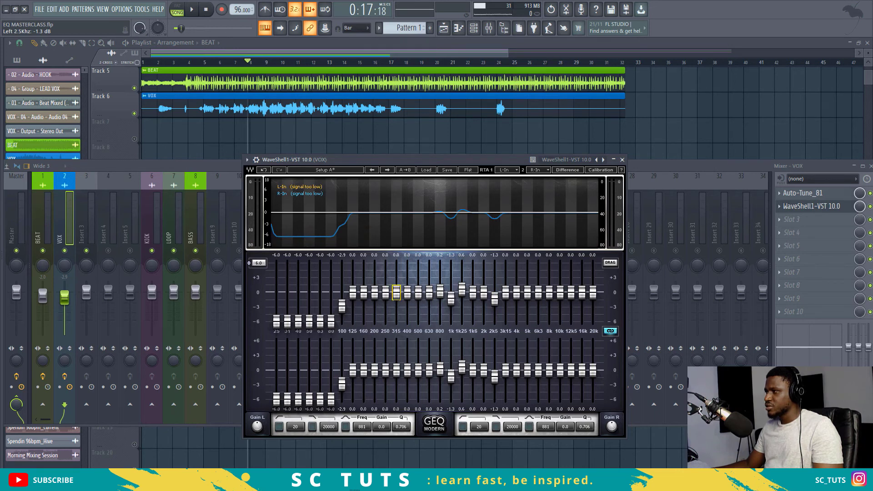
Lower the GEQ's 400 Hz band to -0.8 dB and listen to the vocal against the beat
mouse_move(396, 292)
left_mouse_down()
mouse_move(396, 263)
mouse_move(396, 292)
mouse_move(407, 264)
mouse_move(407, 293)
left_mouse_up()
key("space")
key("space")
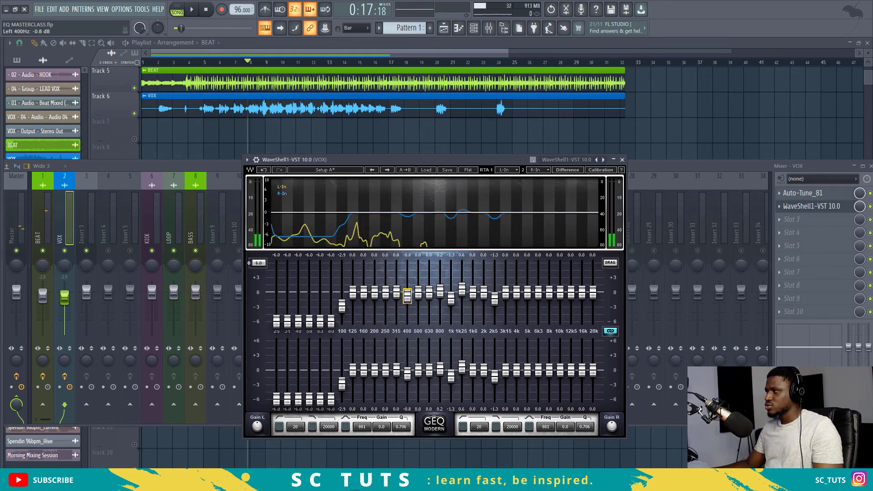
key("space")
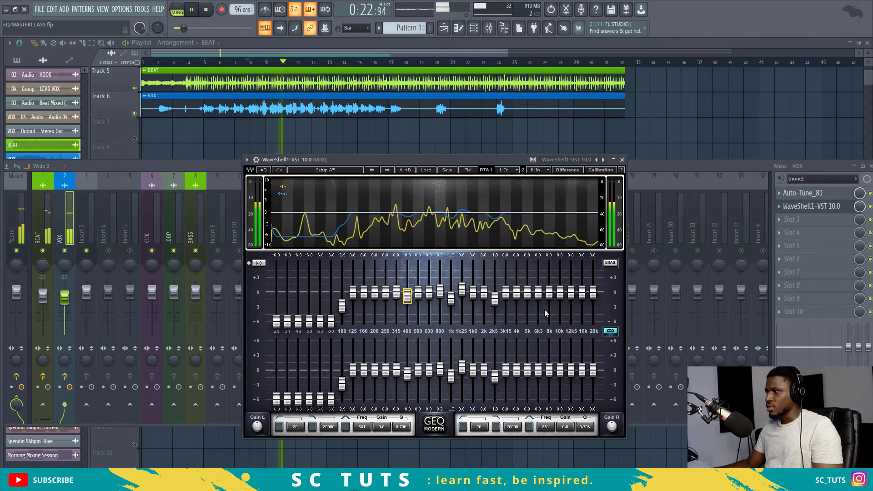
key("space")
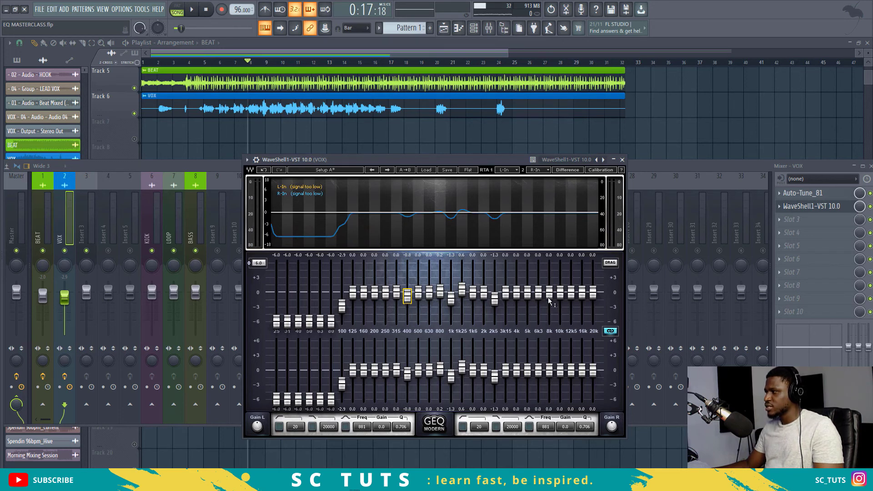
Lower the GEQ's 8 kHz band to -0.8 dB and the 10 kHz band to -0.3 dB during playback
key("space")
mouse_move(547, 293)
left_mouse_down()
mouse_move(559, 265)
mouse_move(560, 293)
left_mouse_up()
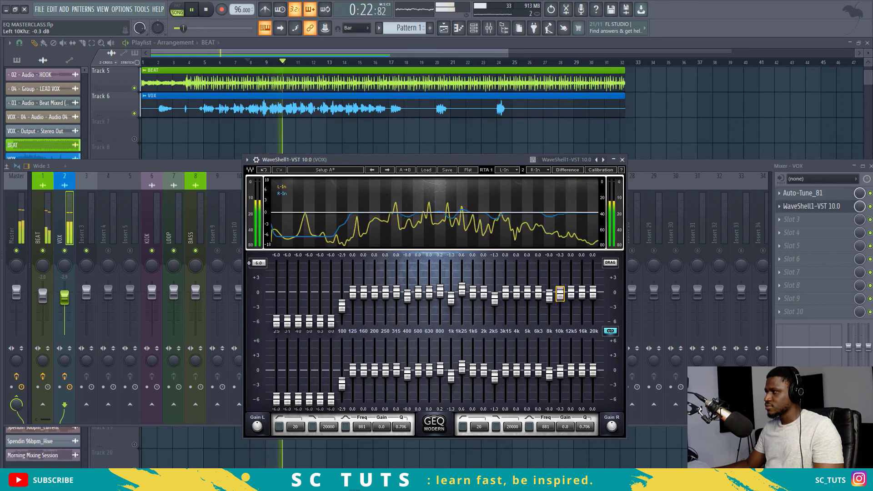
key("space")
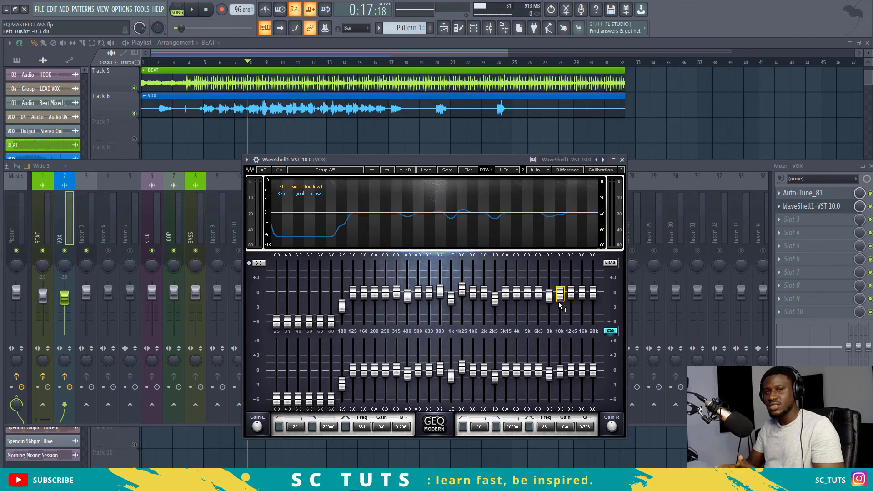
Lower the GEQ's 16 kHz band to -0.9 dB while the song plays, and stop playback
key("space")
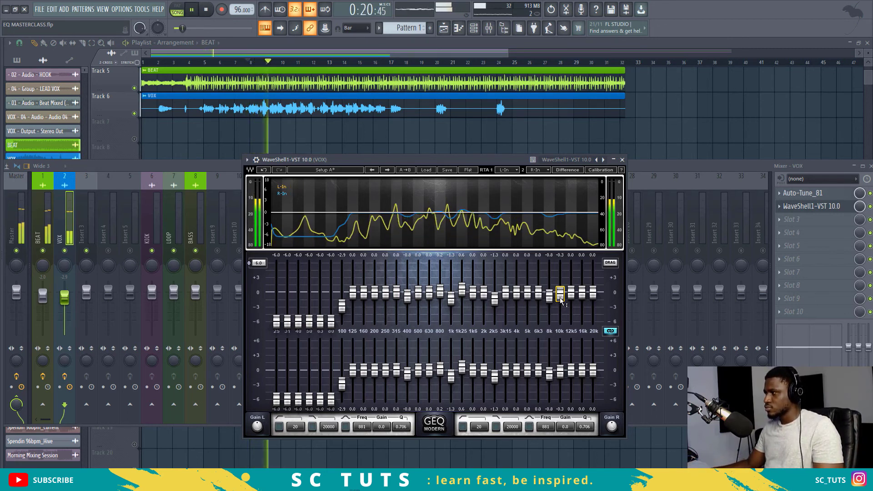
mouse_move(582, 293)
left_mouse_down()
mouse_move(581, 261)
mouse_move(582, 298)
left_mouse_up()
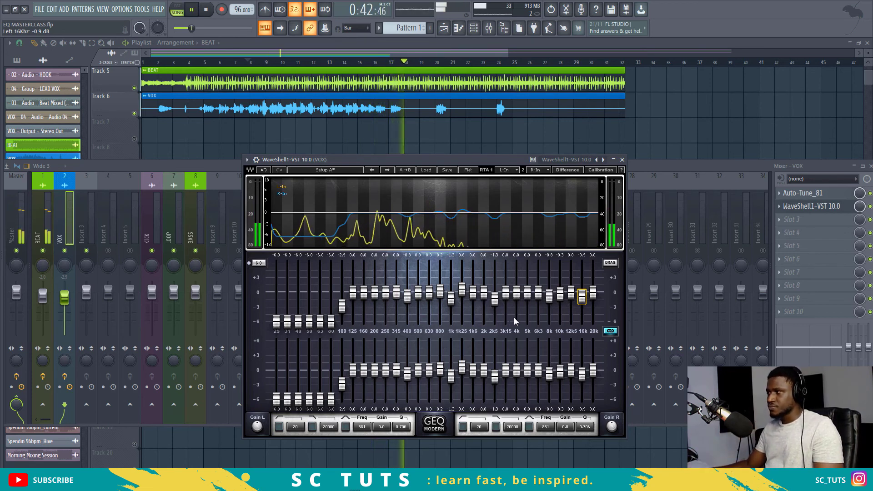
key("space")
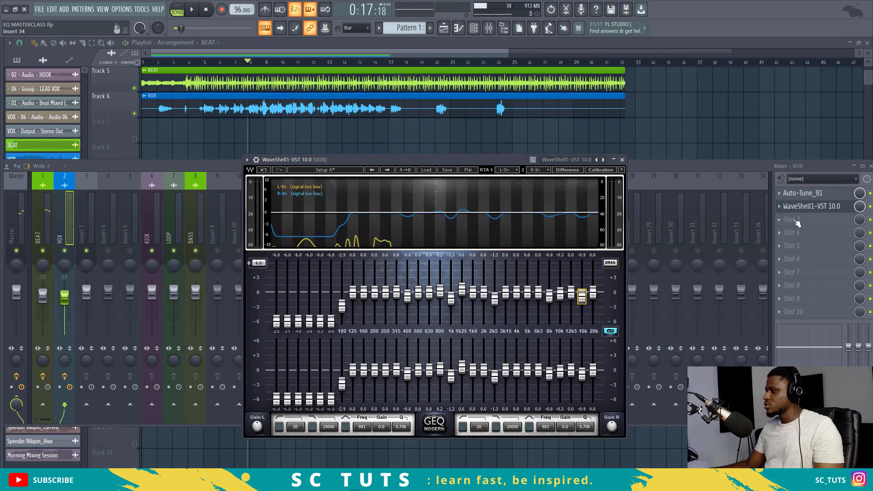
Load a second WaveShell1-VST 10.0 into the VOX track's third effect slot and choose GEQ Modern Stereo as its plugin
left_click(796, 222)
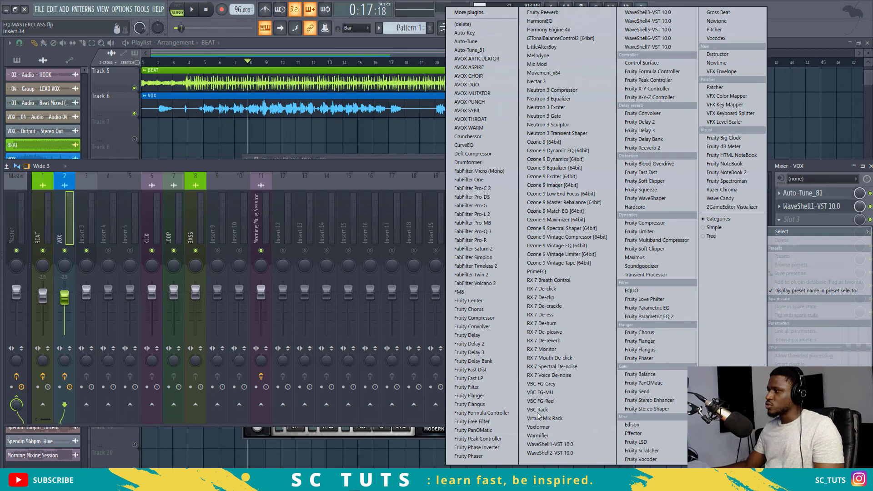
left_click(546, 444)
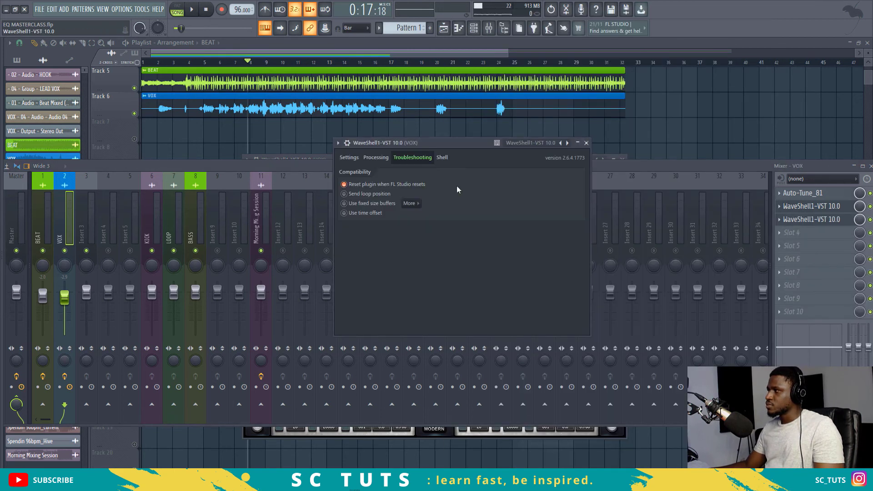
left_click(443, 157)
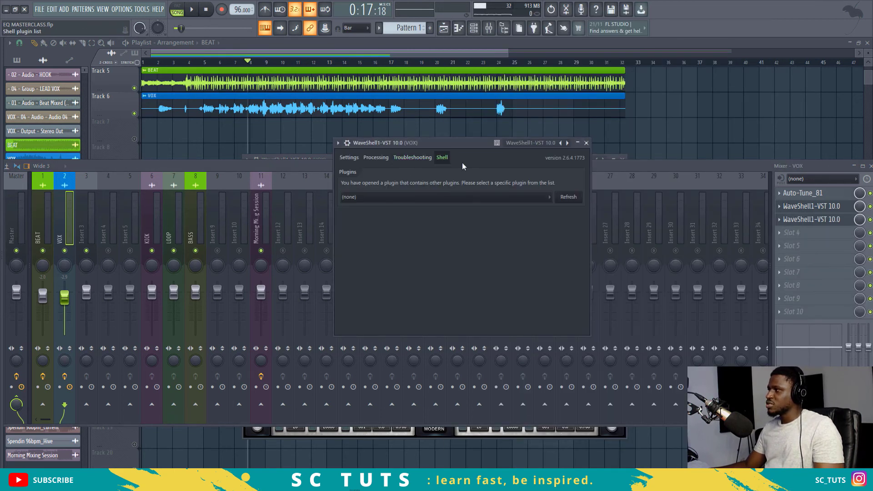
left_click(447, 198)
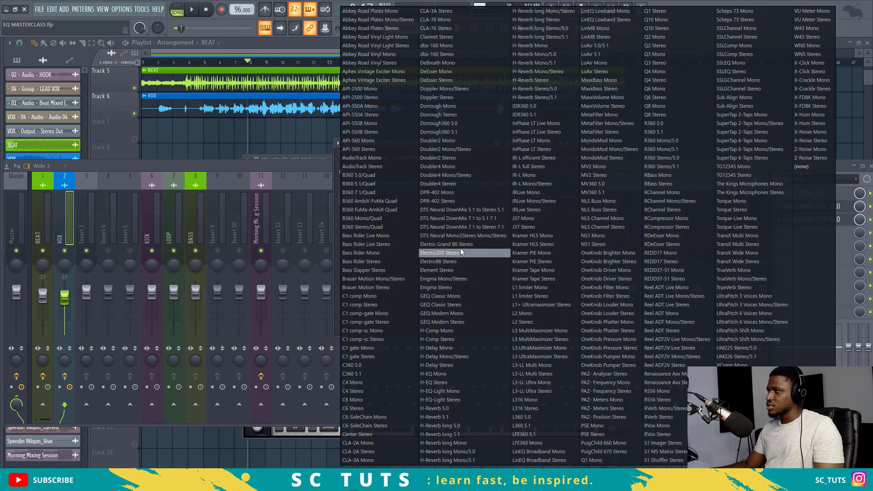
left_click(463, 323)
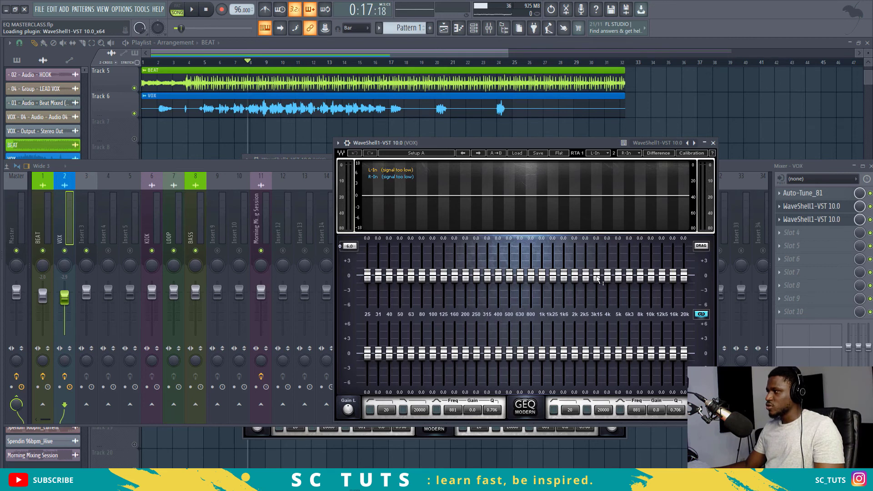
Boost the new GEQ's 800 Hz band to 0.8 dB, 2 kHz to 1.2, 2.5 kHz to 0.6 and 3.15 kHz to 0.9, and start playback
left_click_drag(597, 278, 596, 271)
left_click_drag(586, 275, 530, 269)
key("space")
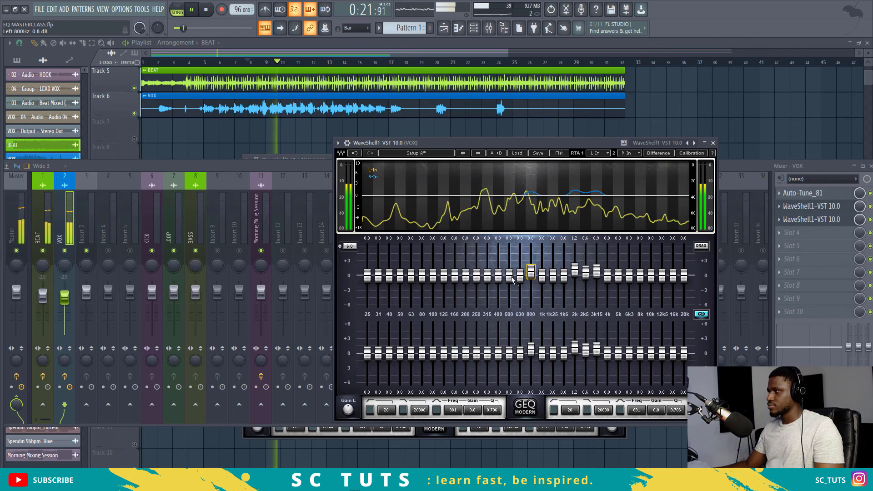
Set the new GEQ's 2 kHz band to -0.1 dB, 3.15 kHz to -0.5, 1.25 kHz to 1.9, 1 kHz to 1.7 and 800 Hz to 0.9
left_click_drag(574, 271, 552, 266)
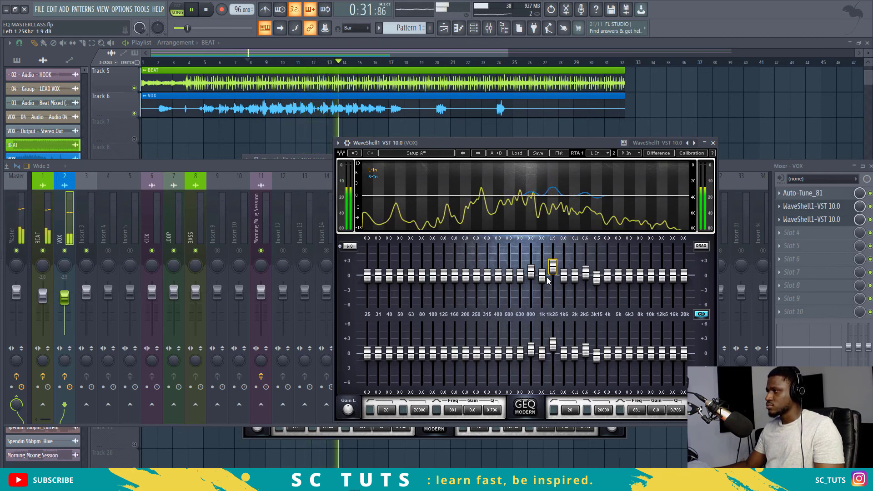
key("space")
left_click_drag(545, 279, 531, 269)
key("space")
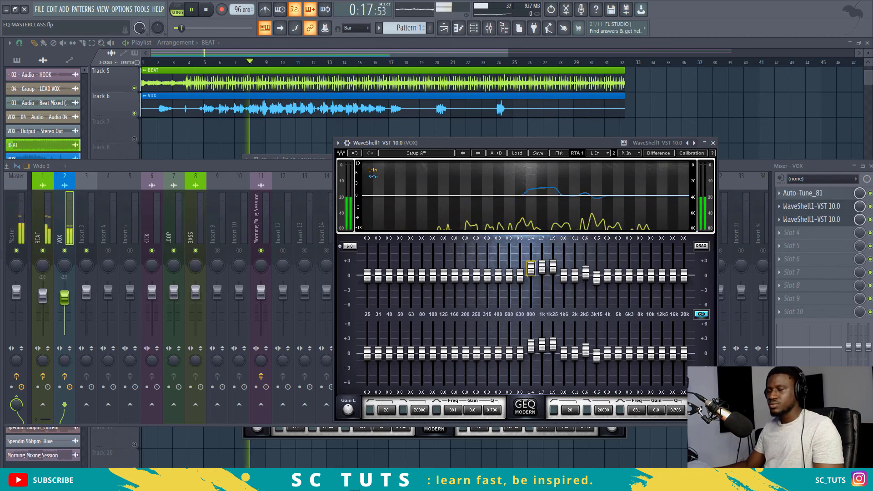
left_click(535, 274)
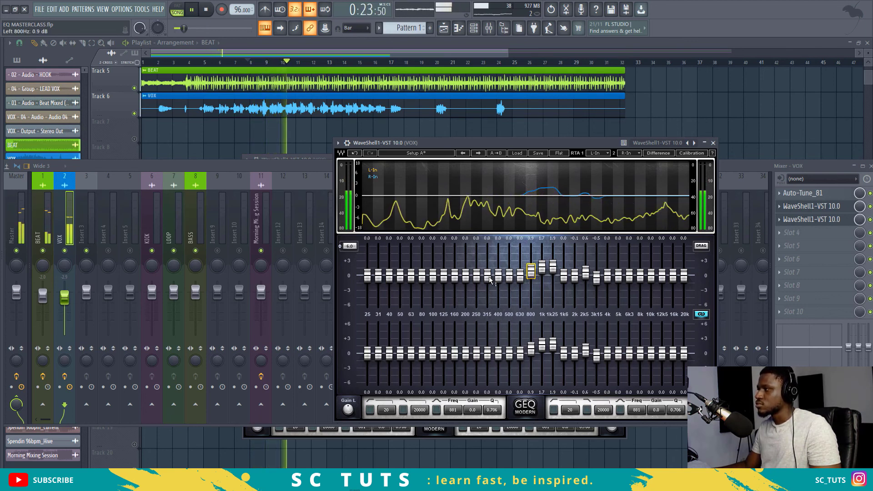
Boost the new GEQ's 8 kHz and 10 kHz bands to 1.1 dB and 12.5 kHz to 0.7 dB, and audition the result
key("space")
mouse_move(651, 275)
left_mouse_down()
mouse_move(638, 279)
mouse_move(662, 278)
left_mouse_up()
key("space")
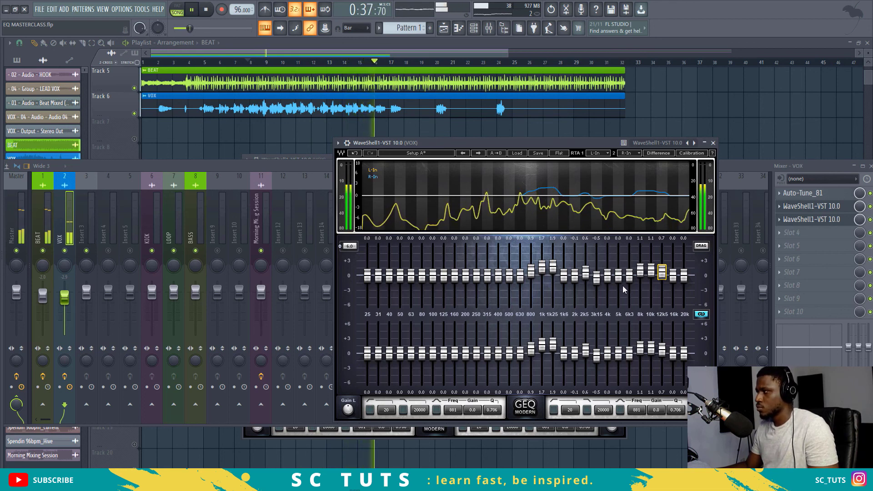
key("space")
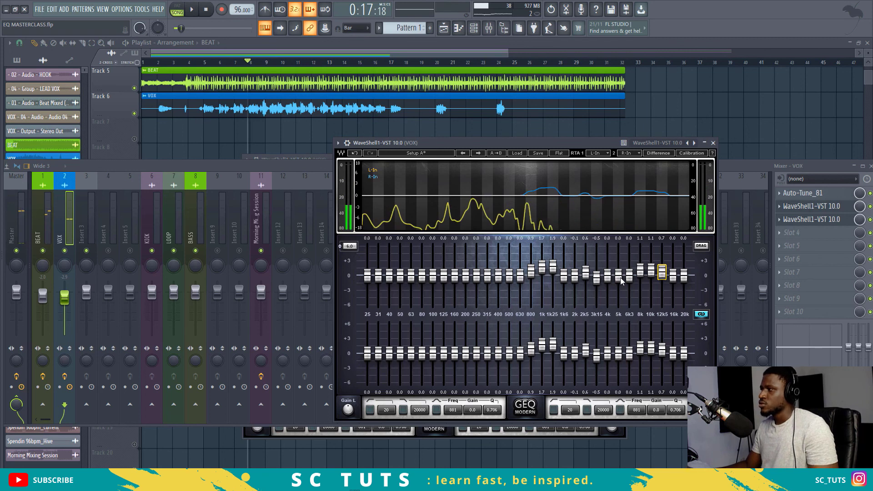